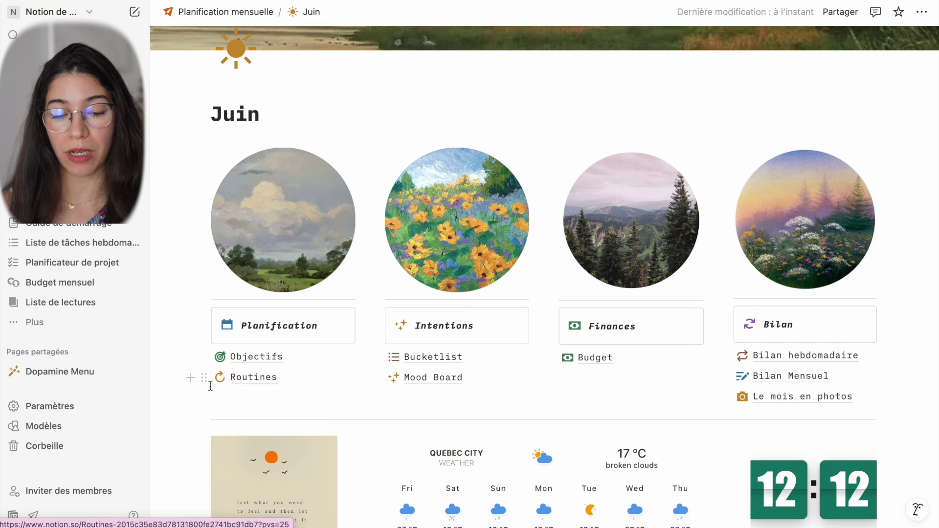
Look over the Juin page's section links, weather and clock widgets, and the Agenda, Menu and Habitudes areas
{"action": "mouse_move", "coordinate": [255, 381]}
{"action": "mouse_move", "coordinate": [433, 258]}
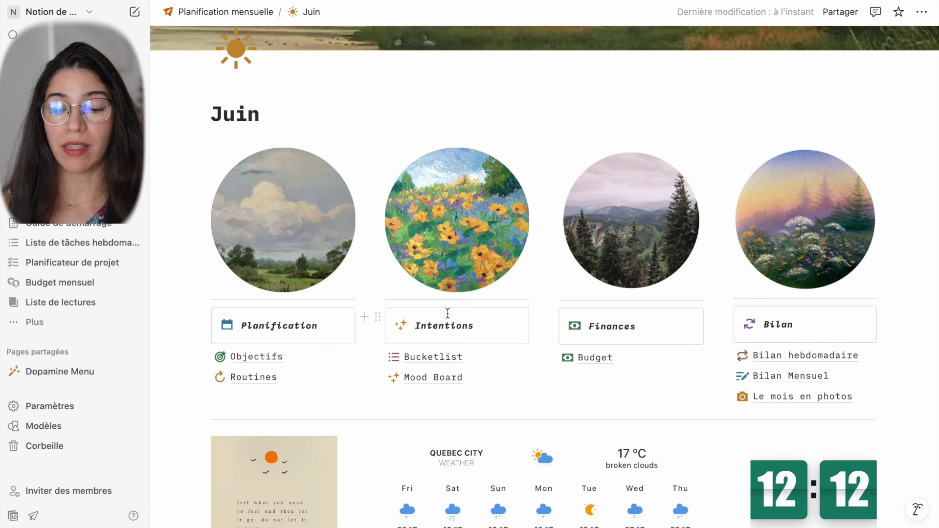
{"action": "mouse_move", "coordinate": [434, 361]}
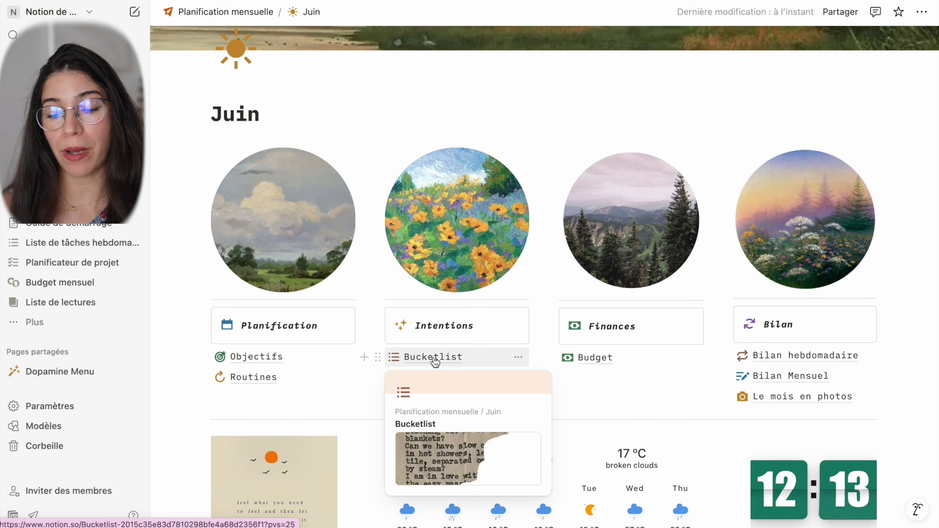
{"action": "mouse_move", "coordinate": [426, 387]}
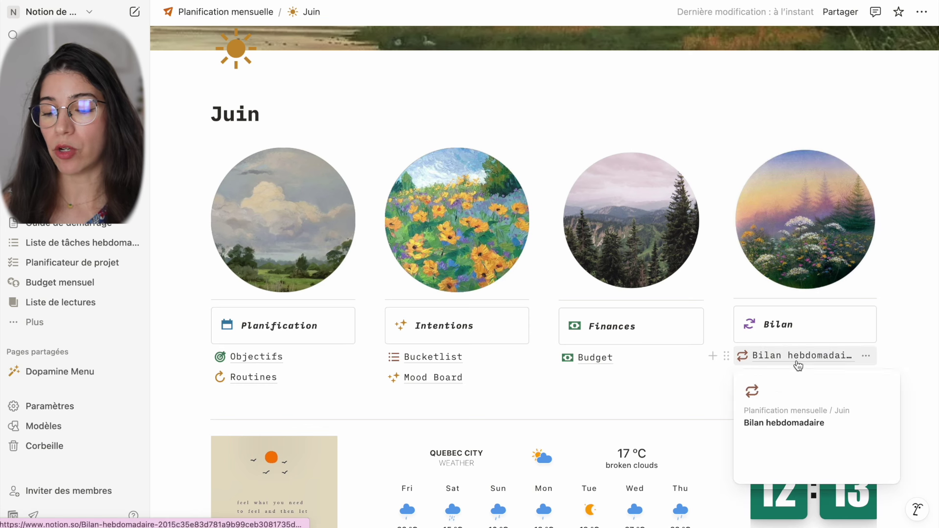
{"action": "mouse_move", "coordinate": [758, 383]}
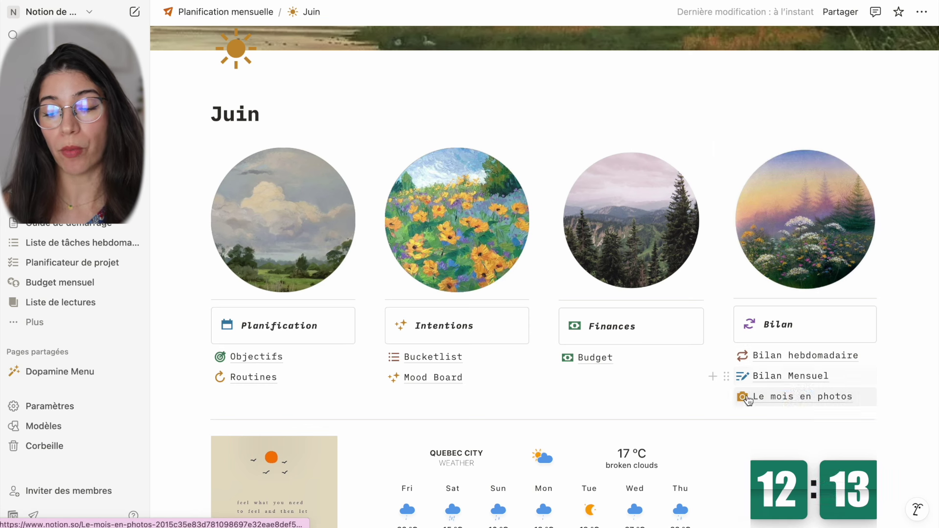
{"action": "scroll", "coordinate": [608, 386], "scroll_direction": "down", "scroll_amount": 5}
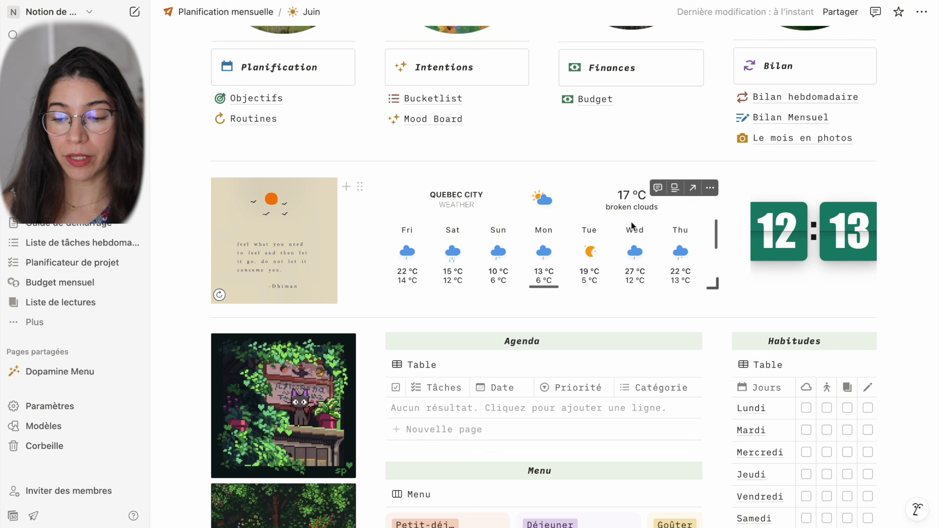
{"action": "mouse_move", "coordinate": [654, 261]}
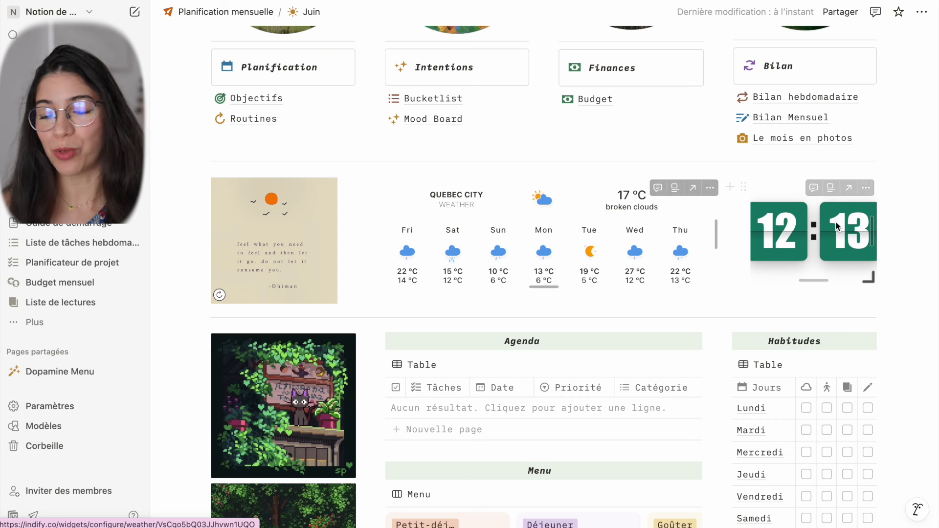
{"action": "scroll", "coordinate": [810, 233], "scroll_direction": "down", "scroll_amount": 2}
{"action": "scroll", "coordinate": [810, 233], "scroll_direction": "down", "scroll_amount": 3}
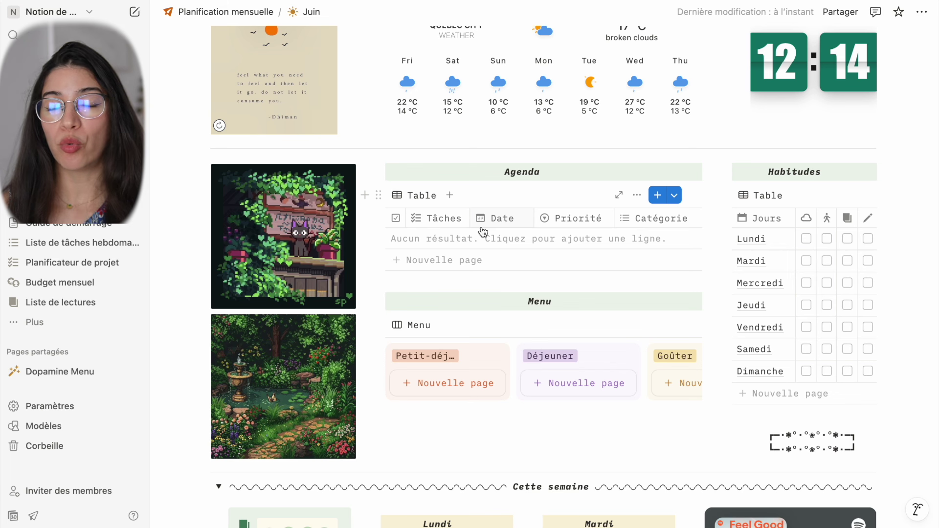
Add an empty task row to the Agenda table and view its date picker and Priorité options
{"action": "left_click", "coordinate": [430, 239]}
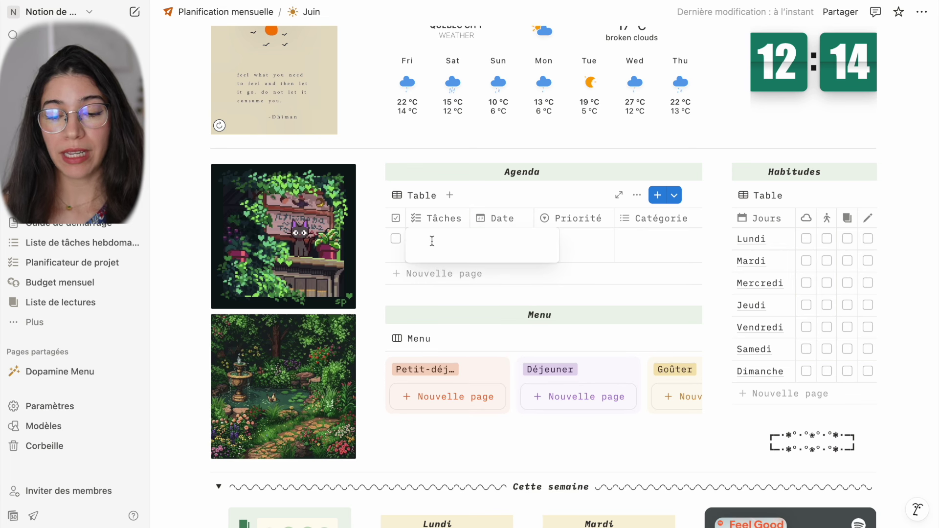
{"action": "left_click", "coordinate": [509, 293]}
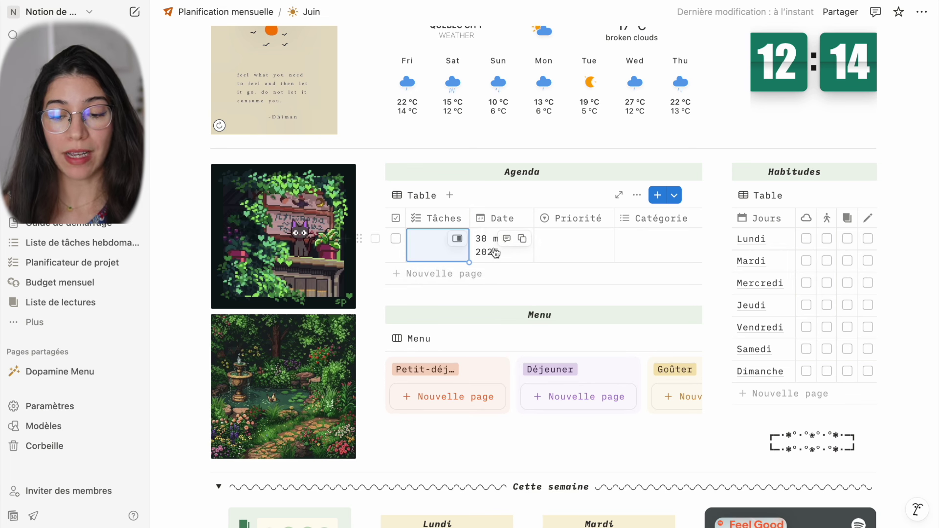
{"action": "left_click", "coordinate": [489, 245]}
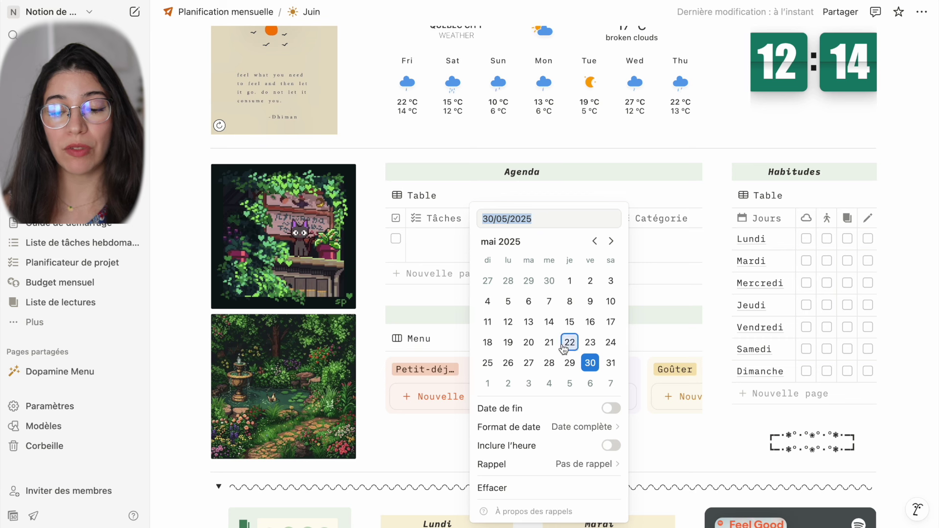
{"action": "left_click", "coordinate": [657, 276]}
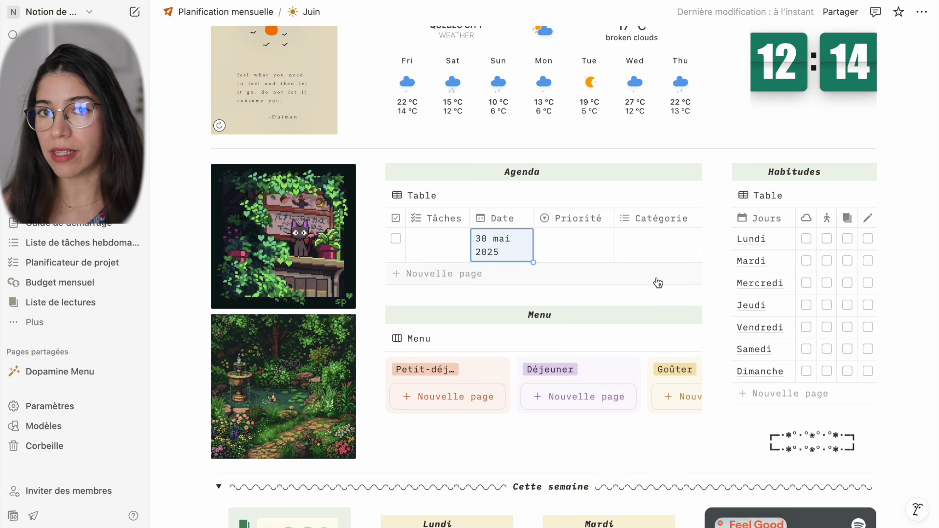
{"action": "left_click", "coordinate": [570, 239]}
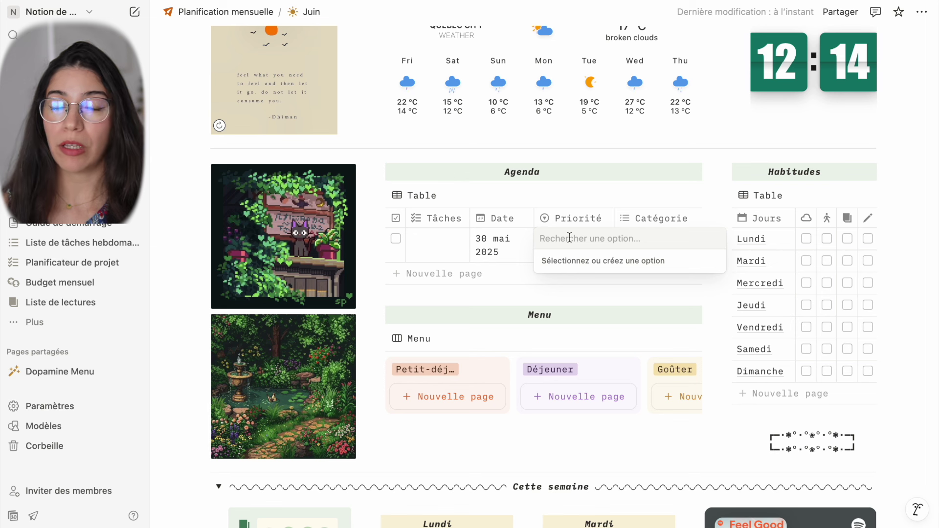
{"action": "key", "text": "Escape"}
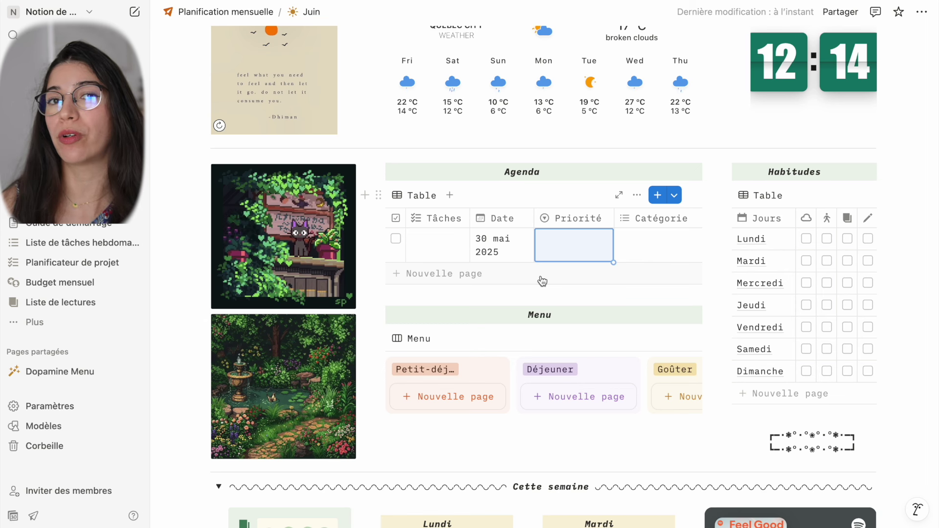
Review the Agenda view's filters and the properties offered for an additional filter
{"action": "left_click", "coordinate": [637, 196]}
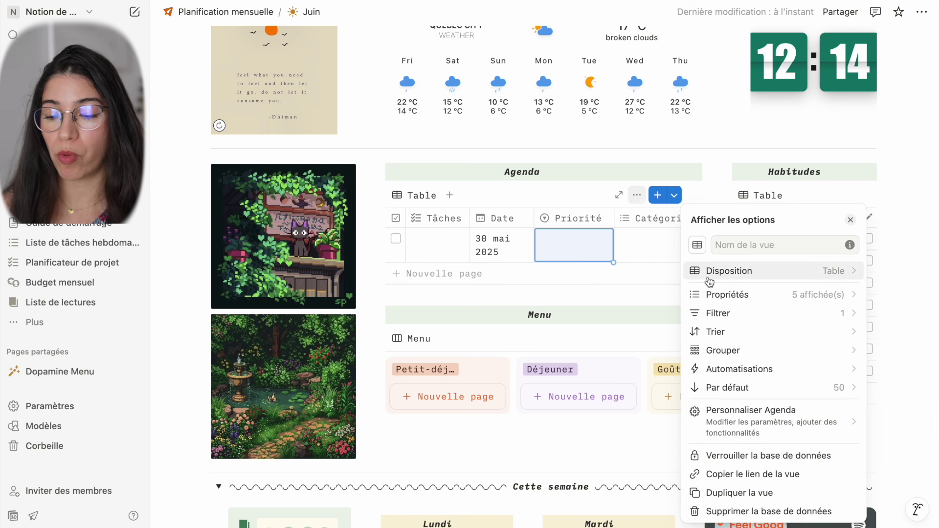
{"action": "left_click", "coordinate": [719, 314]}
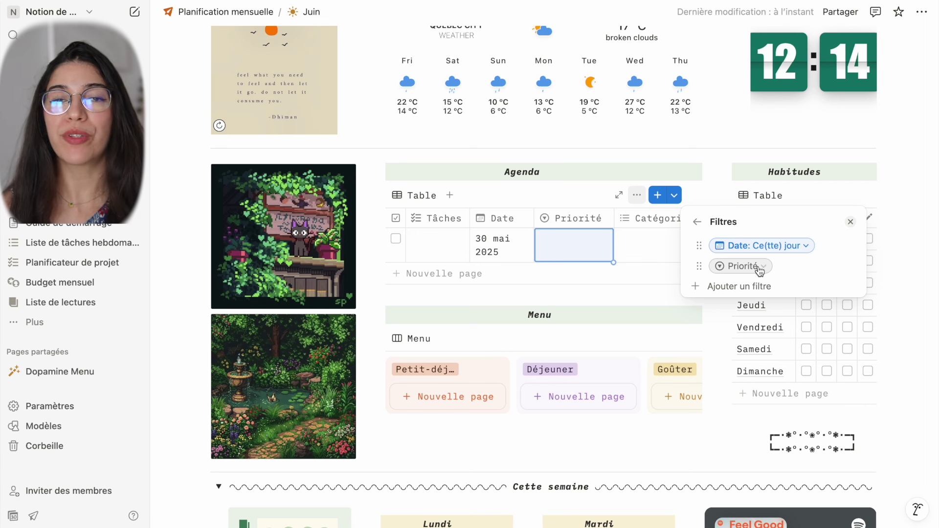
{"action": "left_click", "coordinate": [736, 287]}
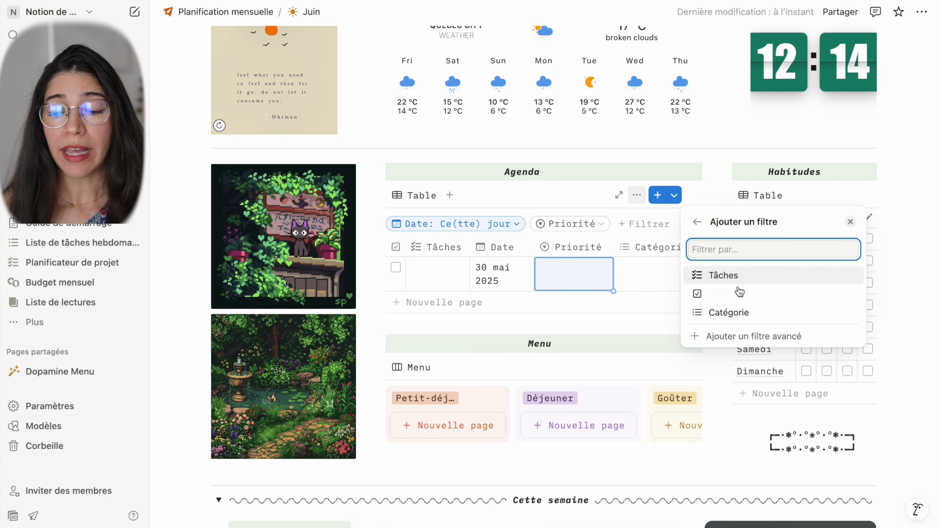
{"action": "left_click", "coordinate": [565, 191]}
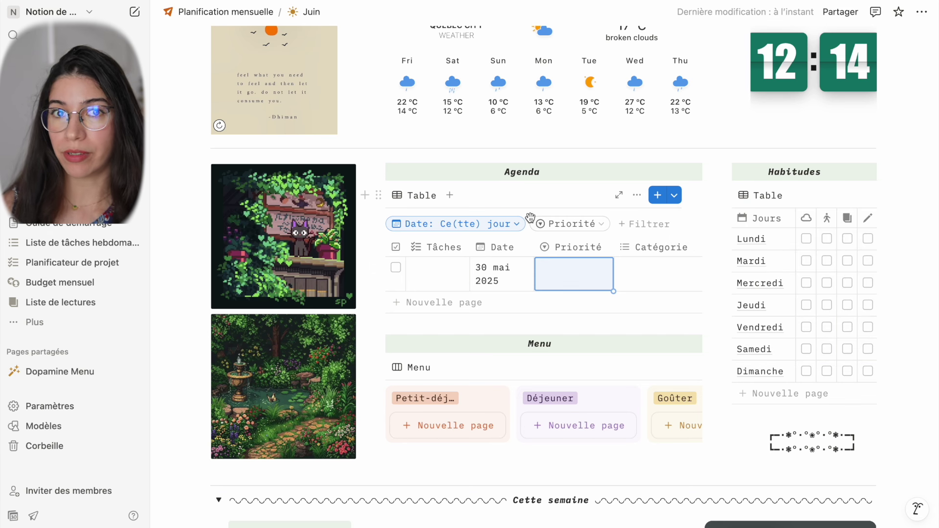
Look through the meal columns of the Menu board
{"action": "scroll", "coordinate": [531, 217], "scroll_direction": "down", "scroll_amount": 2}
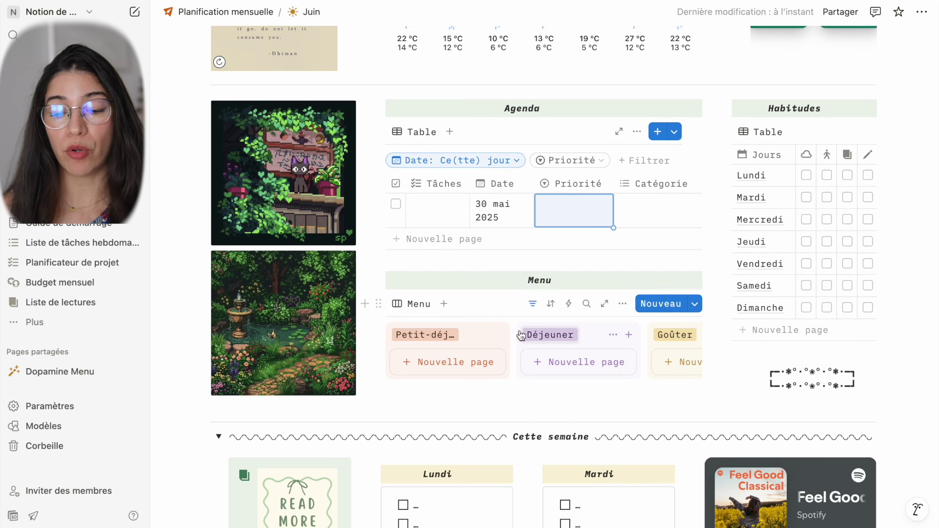
{"action": "scroll", "coordinate": [494, 358], "scroll_direction": "right", "scroll_amount": 6}
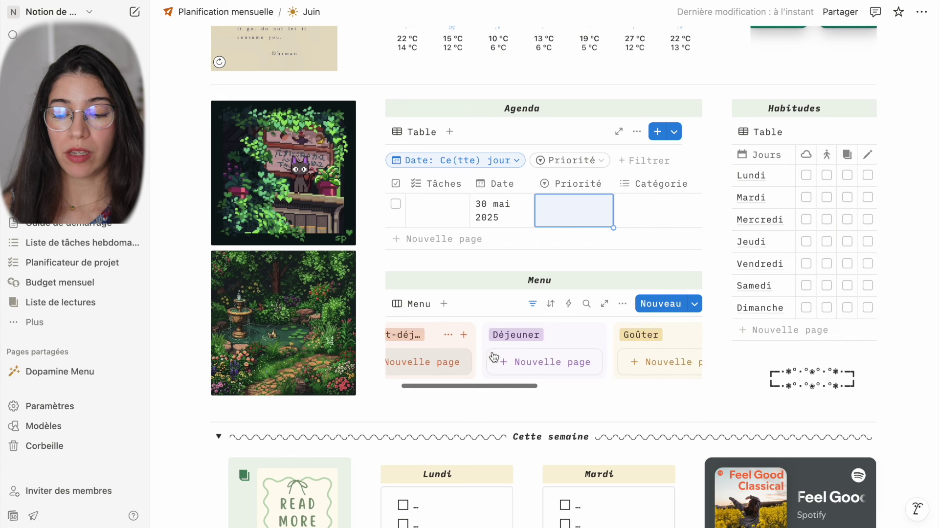
{"action": "scroll", "coordinate": [493, 360], "scroll_direction": "left", "scroll_amount": 6}
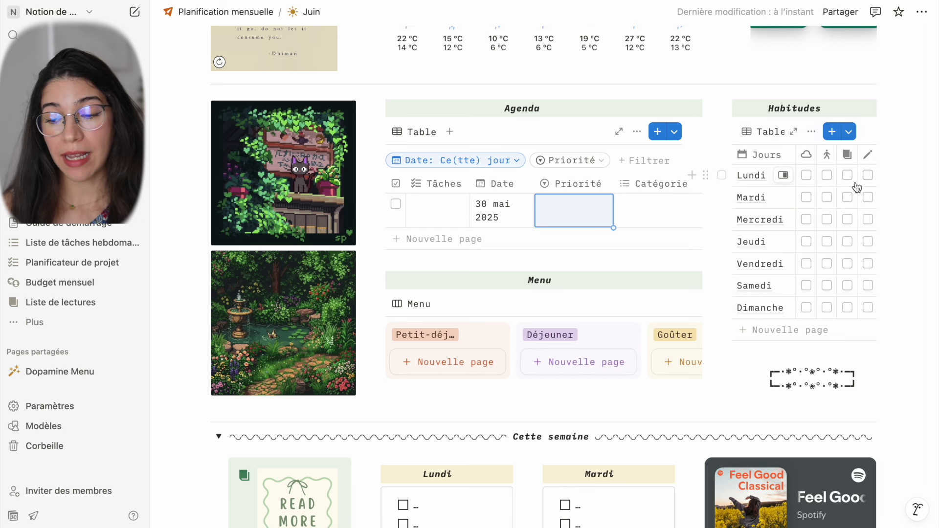
View the property types available for a new column in the Habitudes table without adding one
{"action": "scroll", "coordinate": [857, 187], "scroll_direction": "right", "scroll_amount": 3}
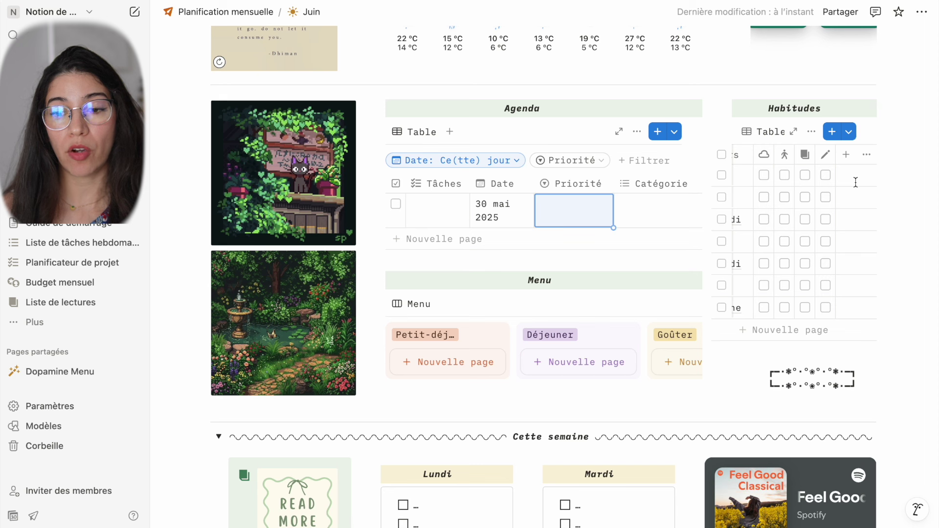
{"action": "left_click", "coordinate": [846, 155]}
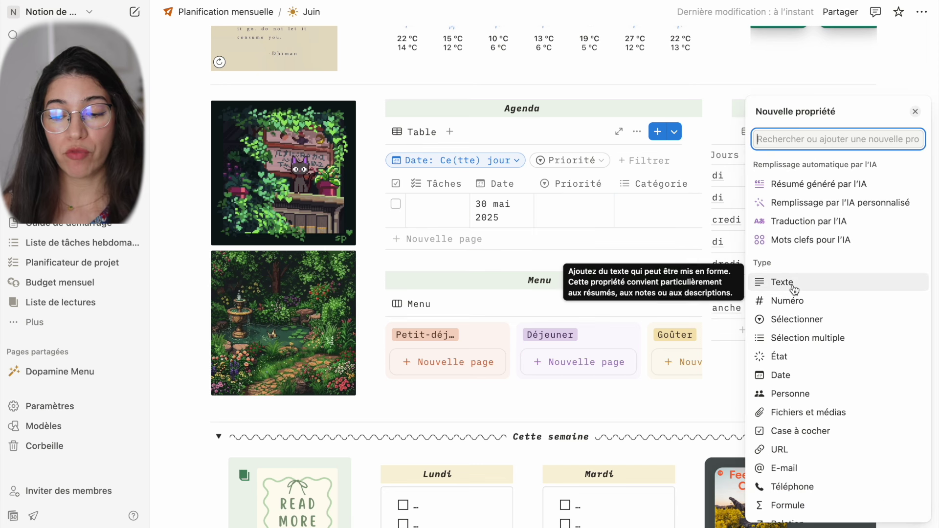
{"action": "left_click", "coordinate": [740, 240]}
{"action": "scroll", "coordinate": [763, 235], "scroll_direction": "left", "scroll_amount": 2}
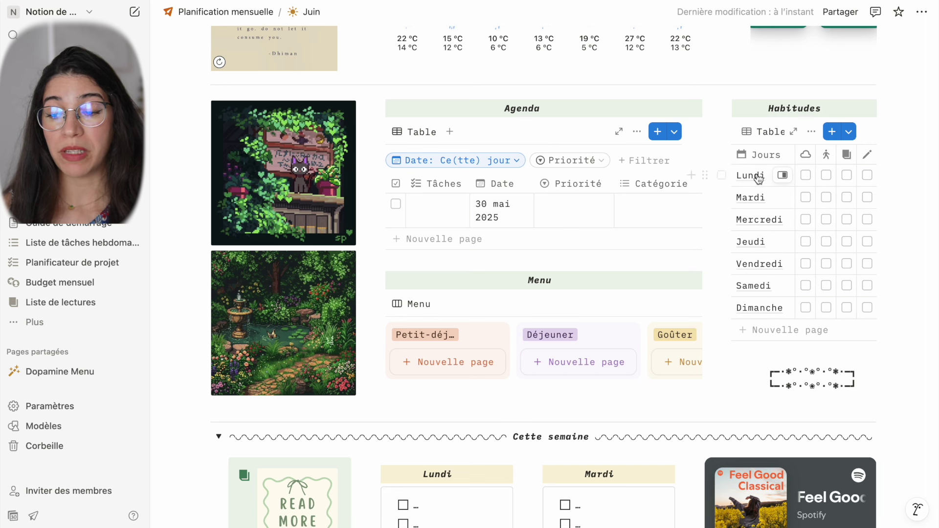
Tick all four habits for Lundi and the walking and book habits for Mardi in the Habitudes table
{"action": "left_click", "coordinate": [809, 179]}
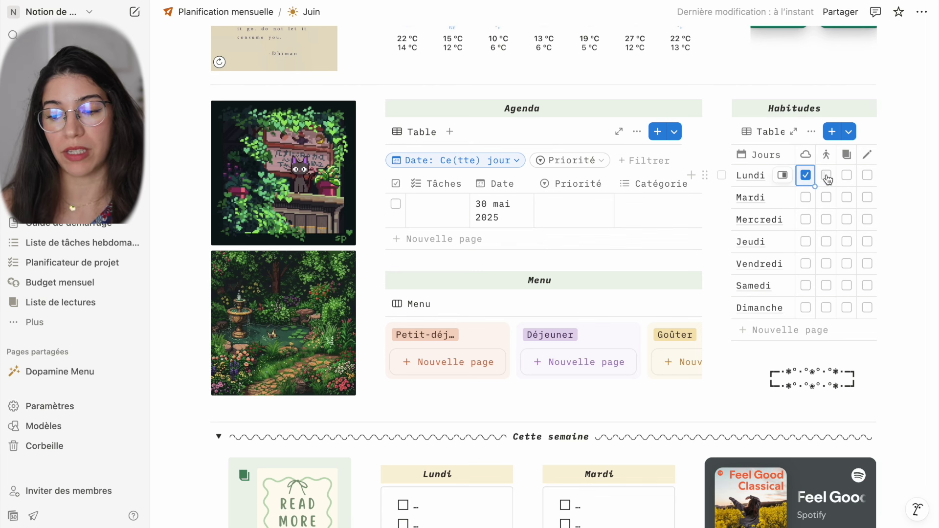
{"action": "left_click", "coordinate": [828, 177]}
{"action": "left_click", "coordinate": [848, 176]}
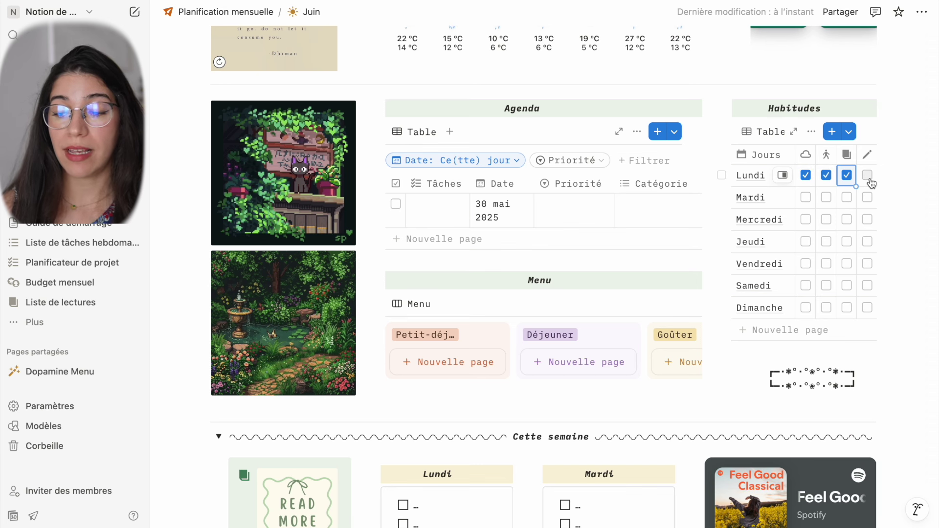
{"action": "left_click", "coordinate": [868, 176]}
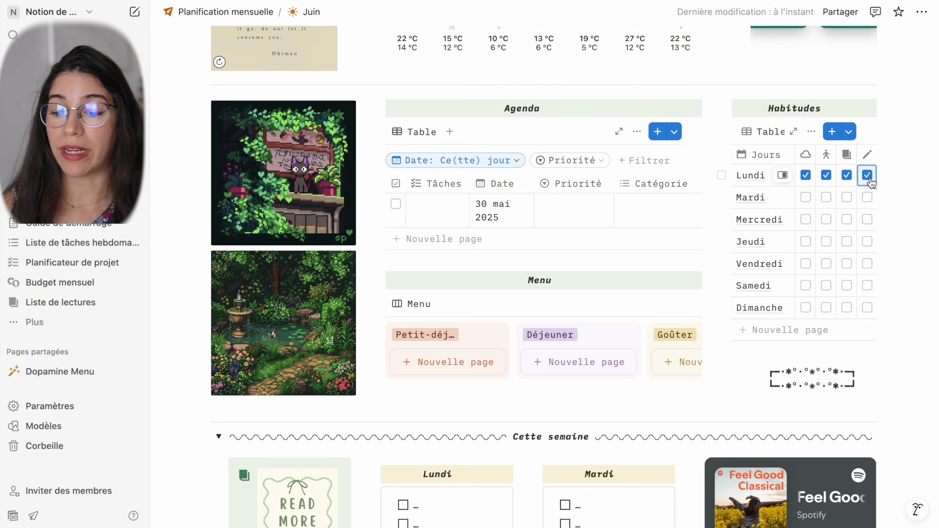
{"action": "left_click", "coordinate": [826, 199]}
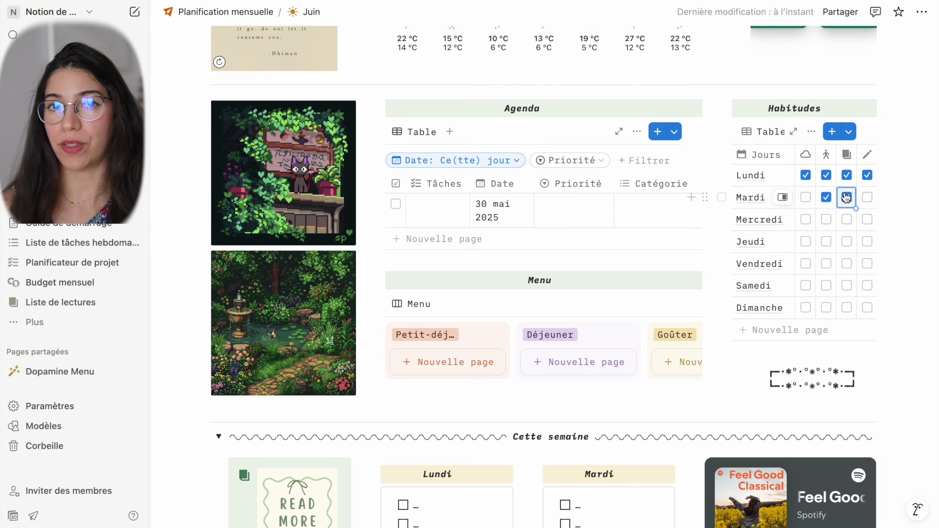
Add an empty fifth to-do item to the Lundi list in the Cette semaine section
{"action": "scroll", "coordinate": [847, 197], "scroll_direction": "down", "scroll_amount": 7}
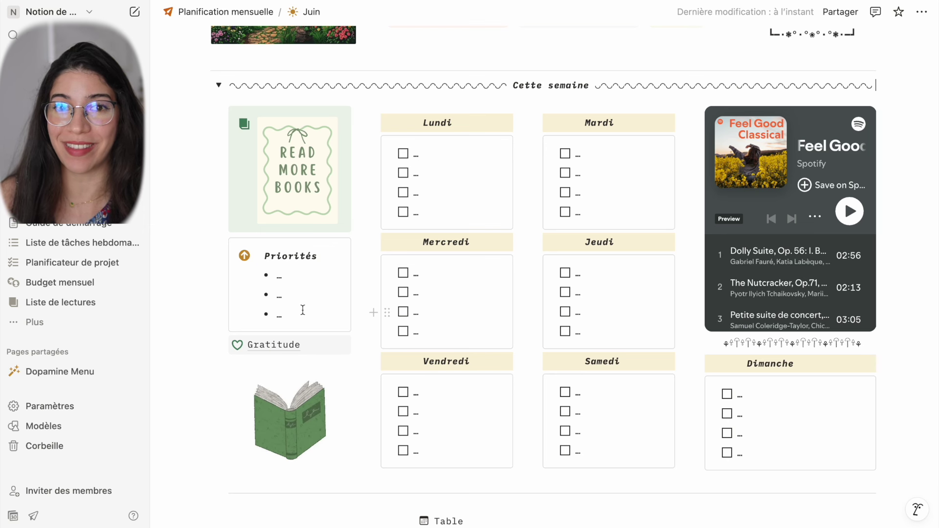
{"action": "scroll", "coordinate": [631, 279], "scroll_direction": "down", "scroll_amount": 1}
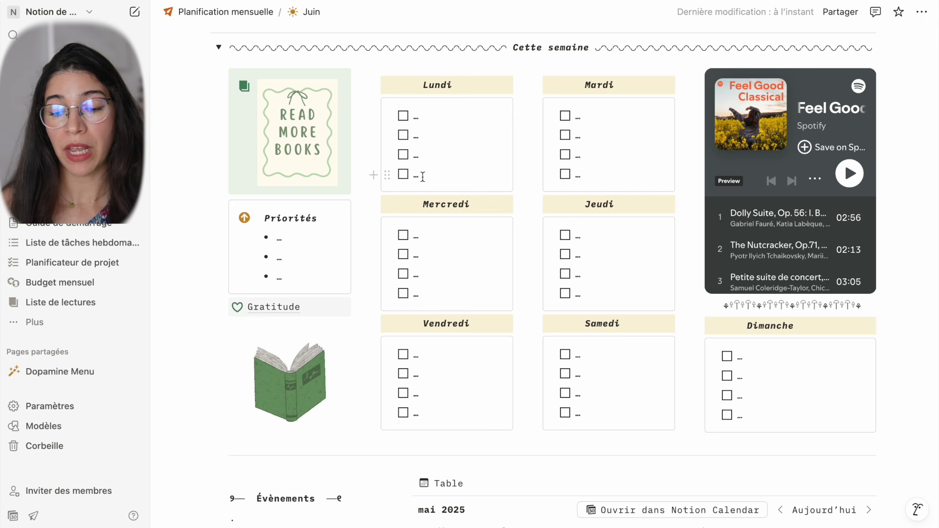
{"action": "key", "text": "Return"}
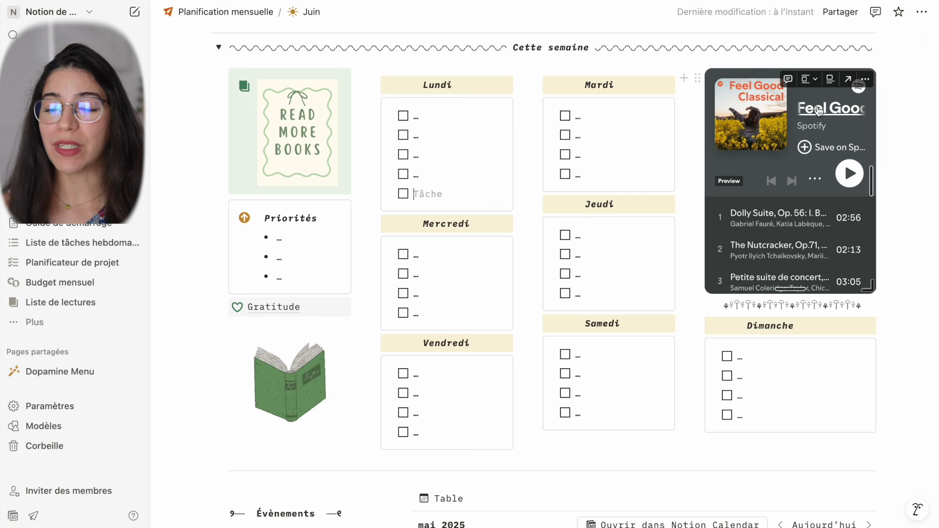
View the block actions available for the Spotify playlist embed, including the option to replace it
{"action": "left_click", "coordinate": [697, 78]}
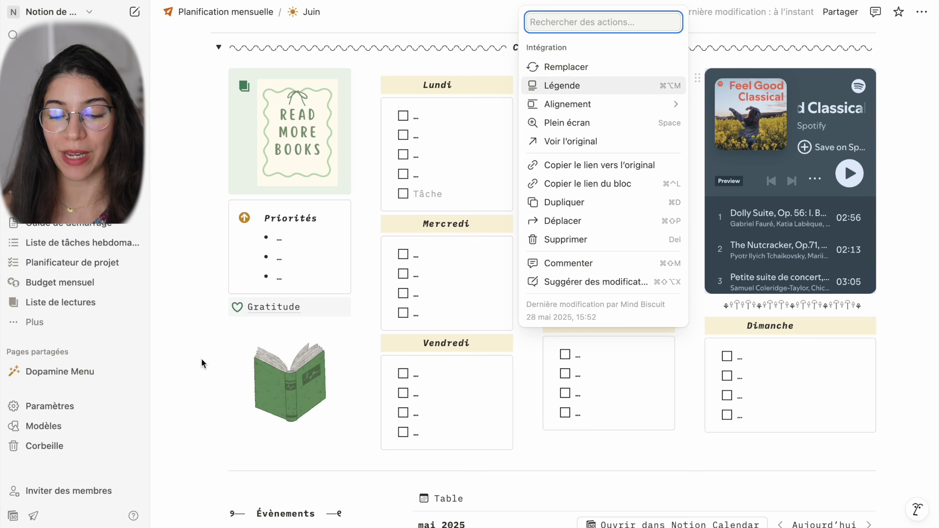
{"action": "left_click", "coordinate": [218, 333]}
Open the Gratitude page and look at the Date, Texte and Humeur fields of the Gratitude du jour entry without filling them in
{"action": "scroll", "coordinate": [272, 310], "scroll_direction": "down", "scroll_amount": 1}
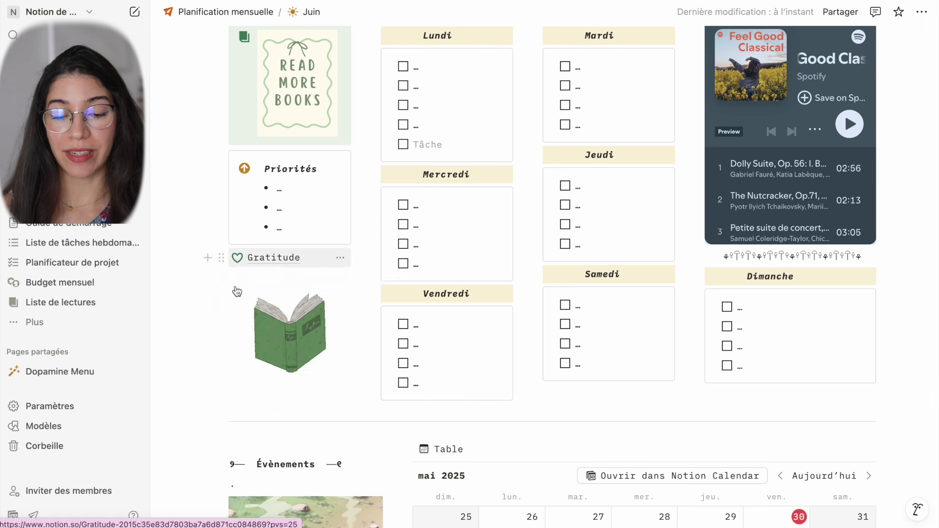
{"action": "left_click", "coordinate": [277, 258]}
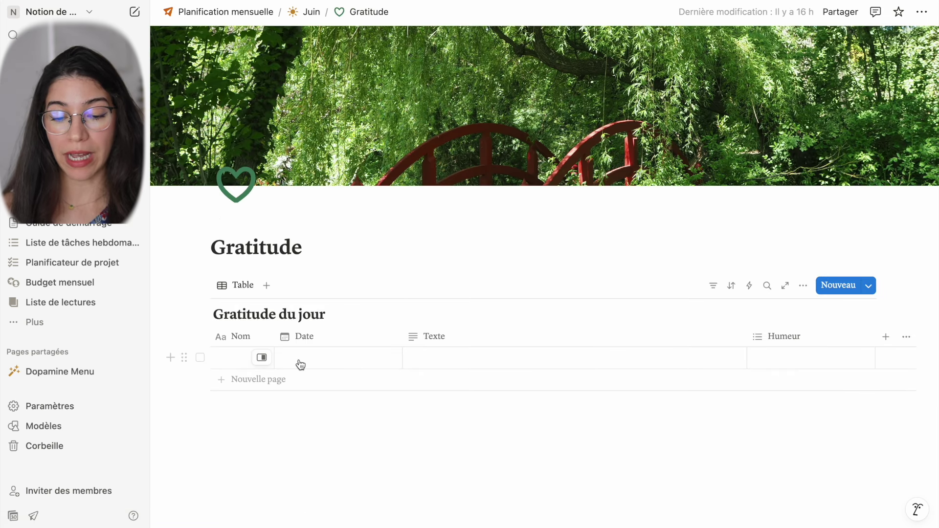
{"action": "left_click", "coordinate": [302, 363]}
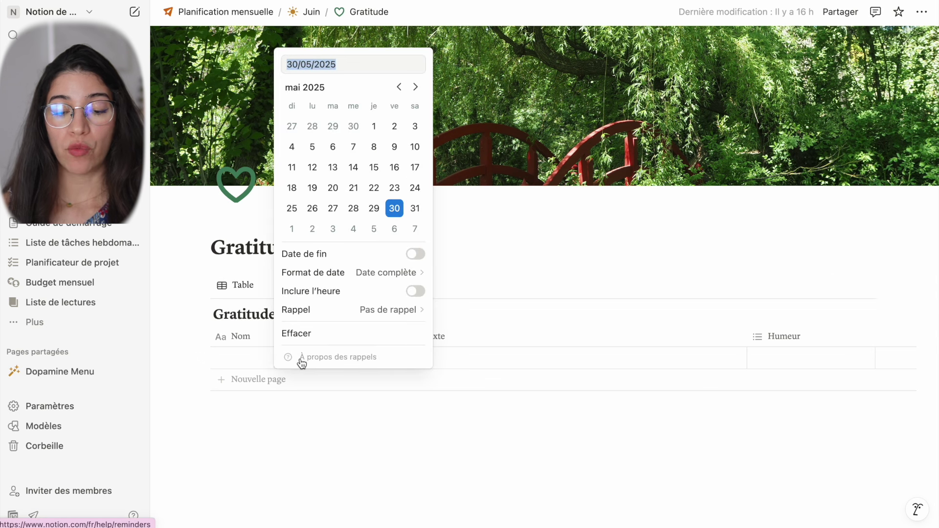
{"action": "left_click", "coordinate": [363, 416]}
{"action": "left_click", "coordinate": [444, 360]}
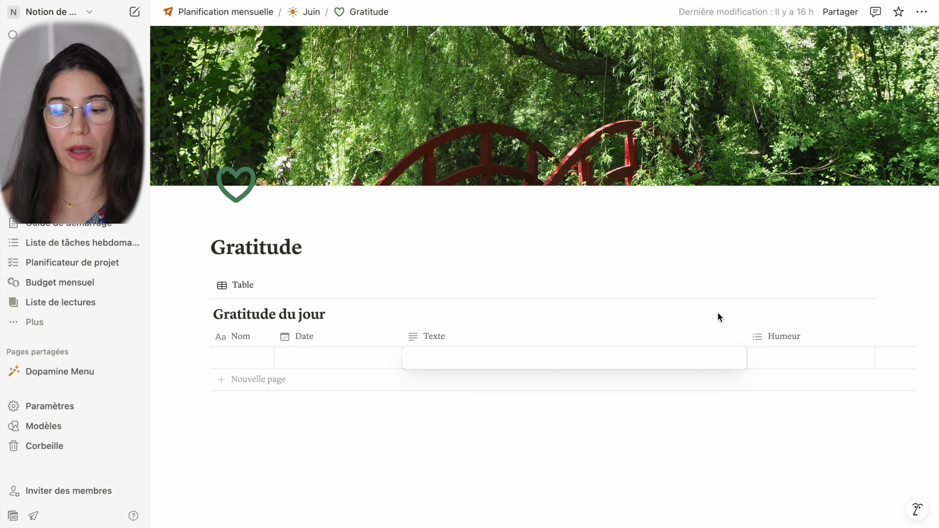
{"action": "left_click", "coordinate": [801, 364]}
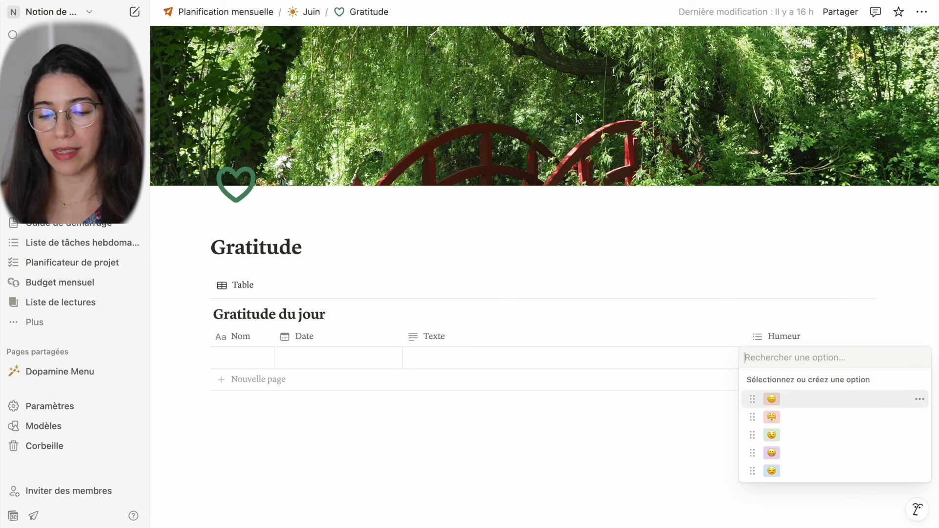
{"action": "left_click", "coordinate": [307, 13]}
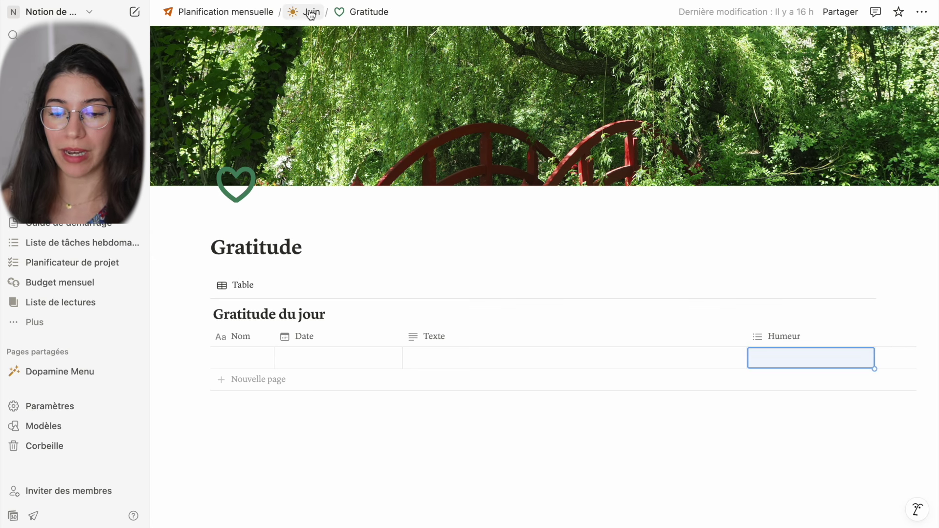
Return to the Juin page and open a blank page for 25 mai 2025 in the Évènements calendar, leaving it untitled
{"action": "left_click", "coordinate": [307, 13]}
{"action": "scroll", "coordinate": [383, 307], "scroll_direction": "down", "scroll_amount": 5}
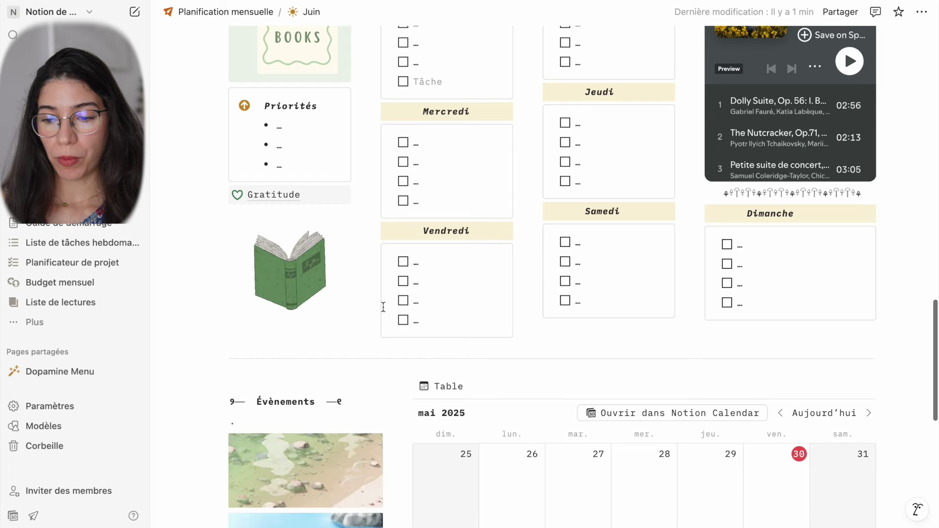
{"action": "scroll", "coordinate": [384, 307], "scroll_direction": "down", "scroll_amount": 3}
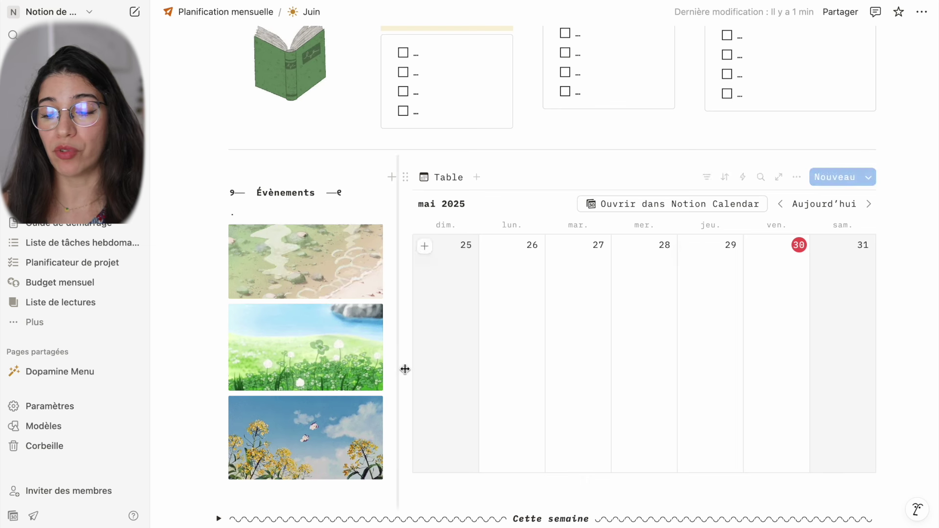
{"action": "left_click", "coordinate": [425, 246]}
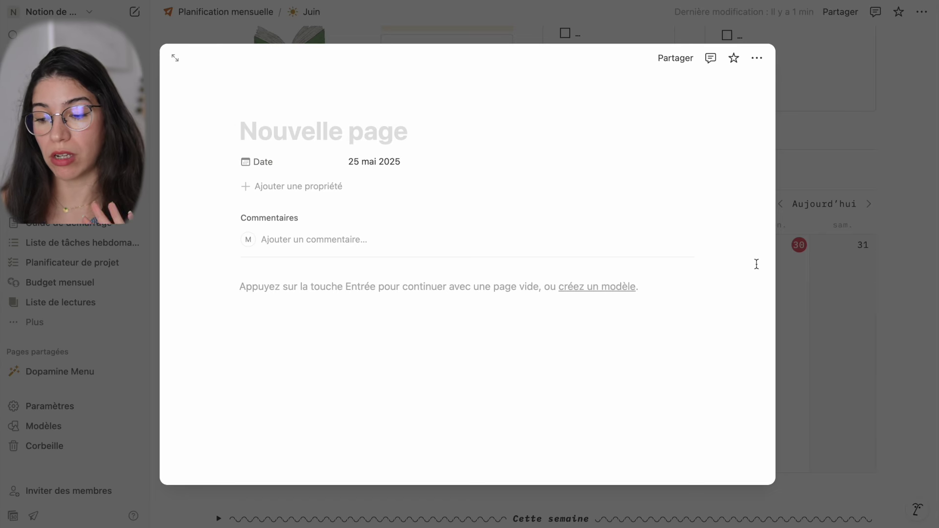
{"action": "left_click", "coordinate": [933, 312]}
Collapse the first Cette semaine section on the Juin page
{"action": "scroll", "coordinate": [652, 189], "scroll_direction": "up", "scroll_amount": 6}
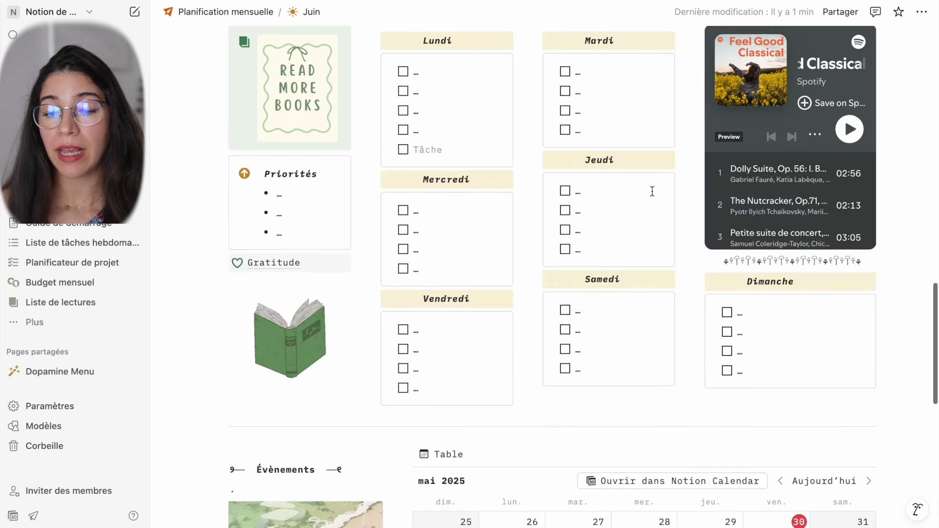
{"action": "scroll", "coordinate": [652, 190], "scroll_direction": "up", "scroll_amount": 3}
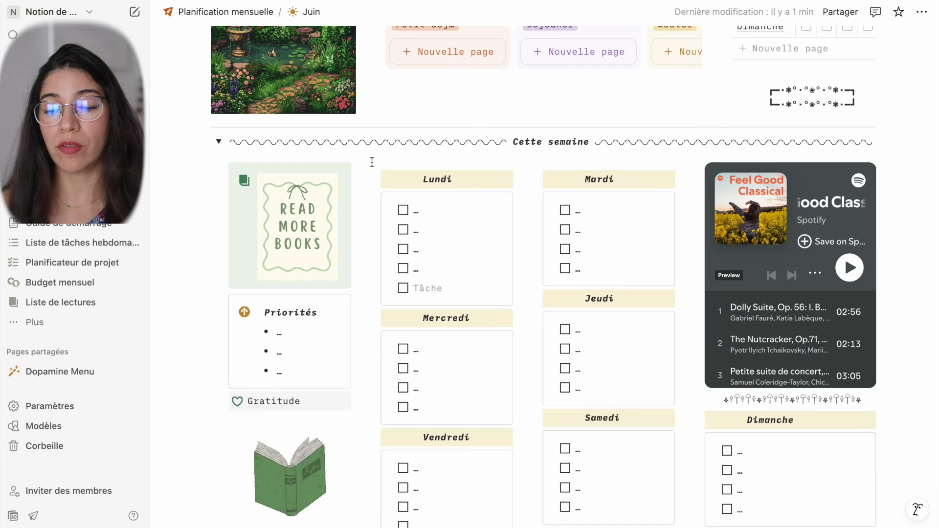
{"action": "left_click", "coordinate": [219, 142]}
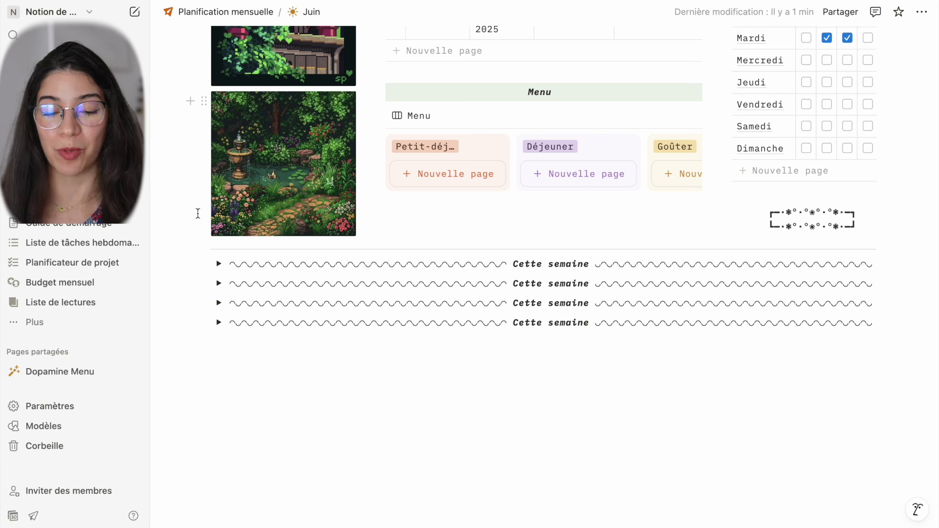
Expand the second Cette semaine section, look through its daily to-do lists and events calendar, and collapse it again
{"action": "left_click", "coordinate": [219, 289]}
{"action": "left_click", "coordinate": [219, 283]}
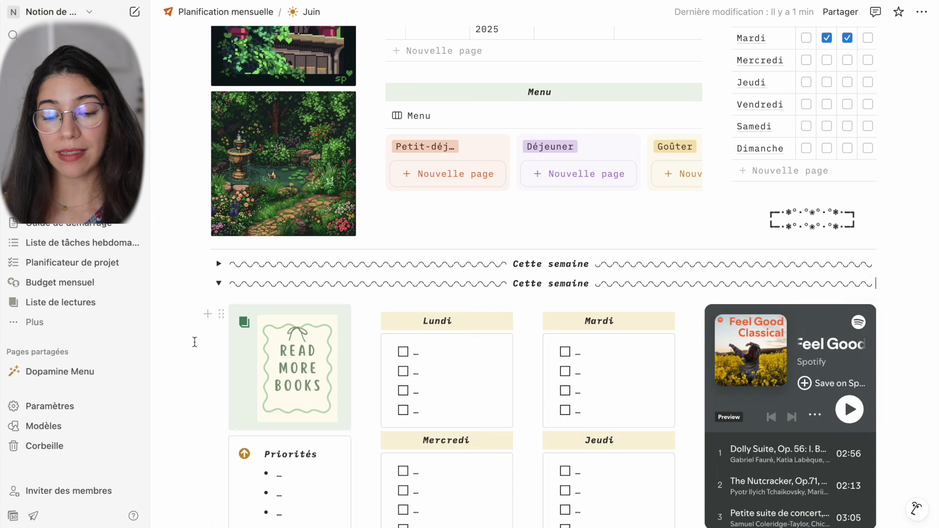
{"action": "scroll", "coordinate": [194, 341], "scroll_direction": "down", "scroll_amount": 3}
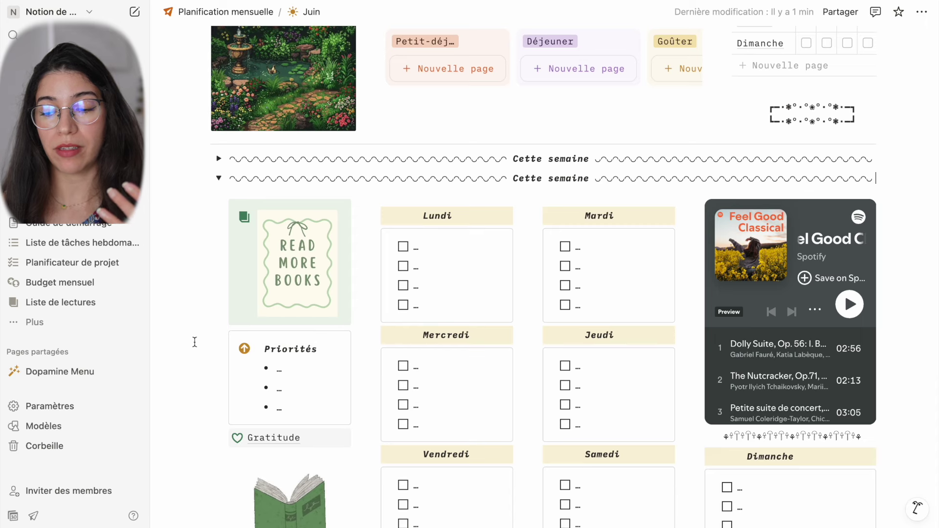
{"action": "scroll", "coordinate": [195, 342], "scroll_direction": "down", "scroll_amount": 3}
{"action": "scroll", "coordinate": [195, 342], "scroll_direction": "down", "scroll_amount": 9}
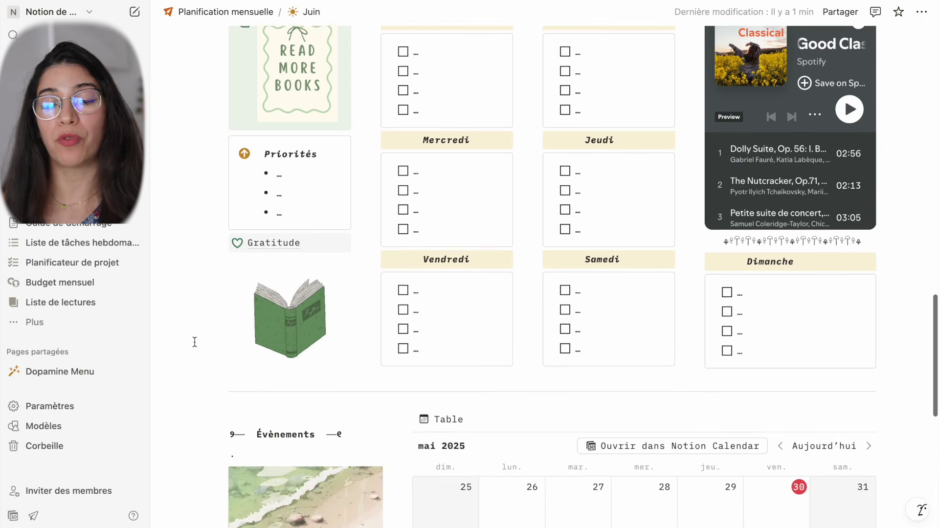
{"action": "scroll", "coordinate": [195, 342], "scroll_direction": "down", "scroll_amount": 2}
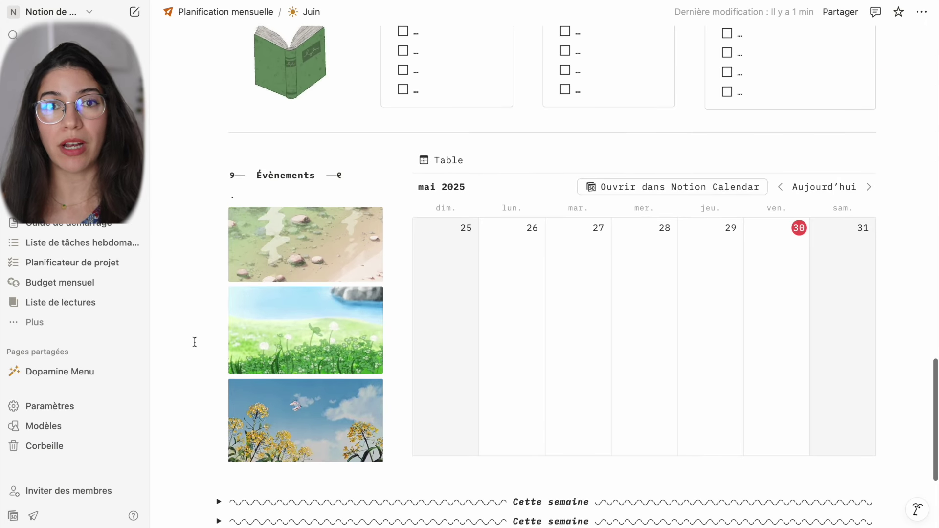
{"action": "scroll", "coordinate": [195, 342], "scroll_direction": "up", "scroll_amount": 2}
{"action": "scroll", "coordinate": [194, 342], "scroll_direction": "up", "scroll_amount": 9}
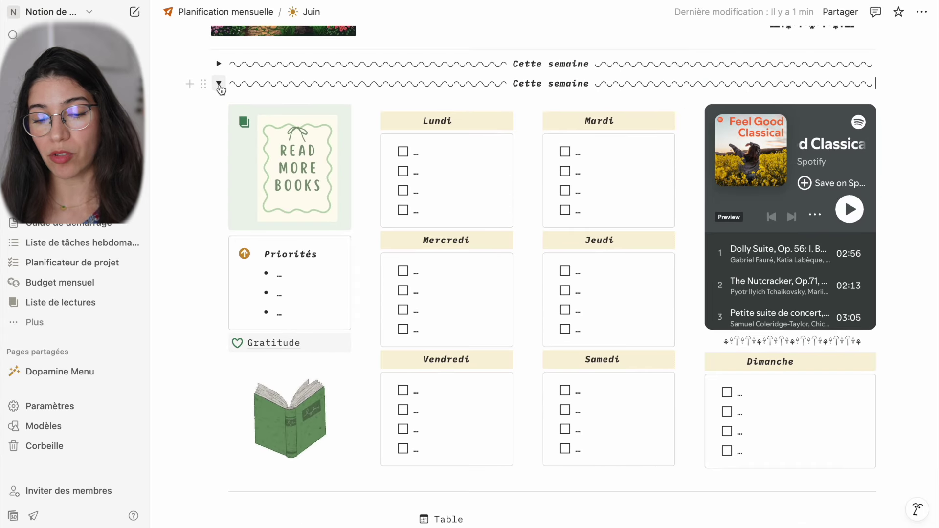
{"action": "left_click", "coordinate": [219, 84]}
Expand the third Cette semaine section to check its weekly layout, and collapse it again
{"action": "left_click", "coordinate": [218, 303]}
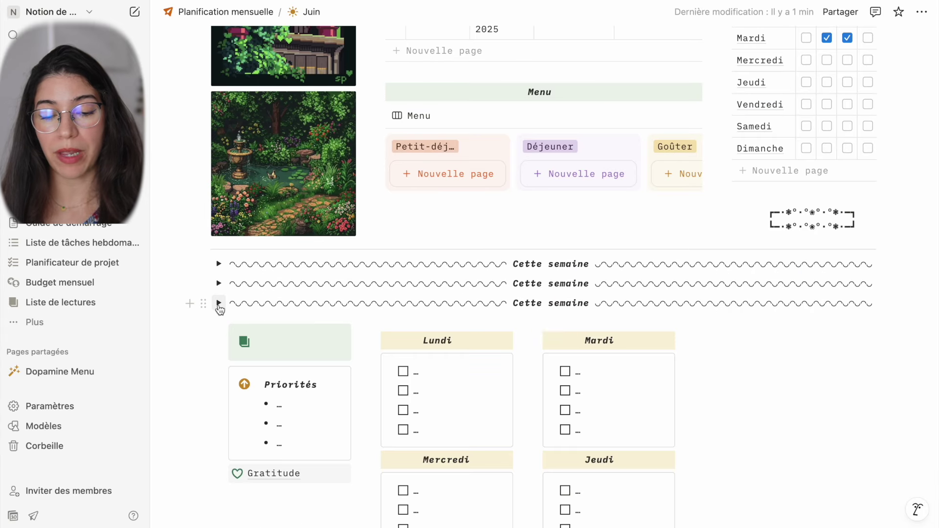
{"action": "scroll", "coordinate": [219, 305], "scroll_direction": "down", "scroll_amount": 10}
{"action": "scroll", "coordinate": [219, 305], "scroll_direction": "down", "scroll_amount": 7}
{"action": "scroll", "coordinate": [219, 305], "scroll_direction": "up", "scroll_amount": 15}
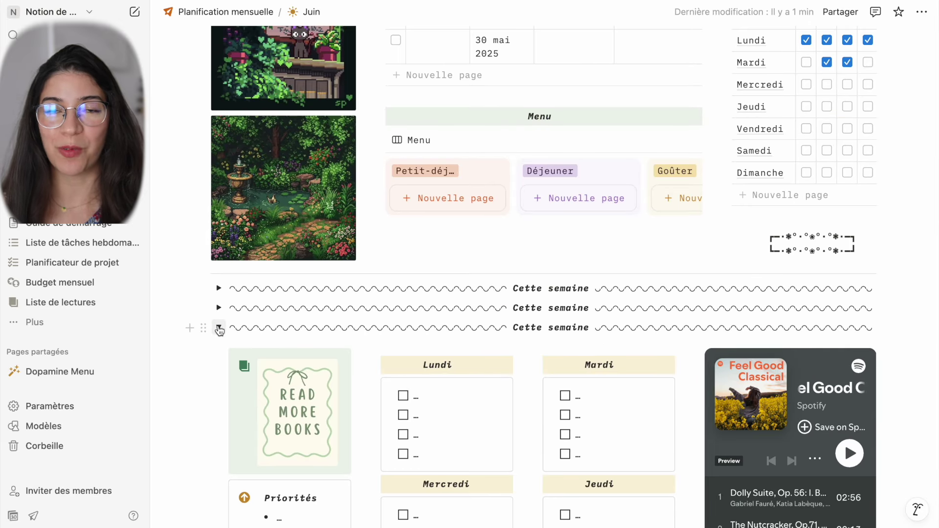
{"action": "left_click", "coordinate": [218, 327]}
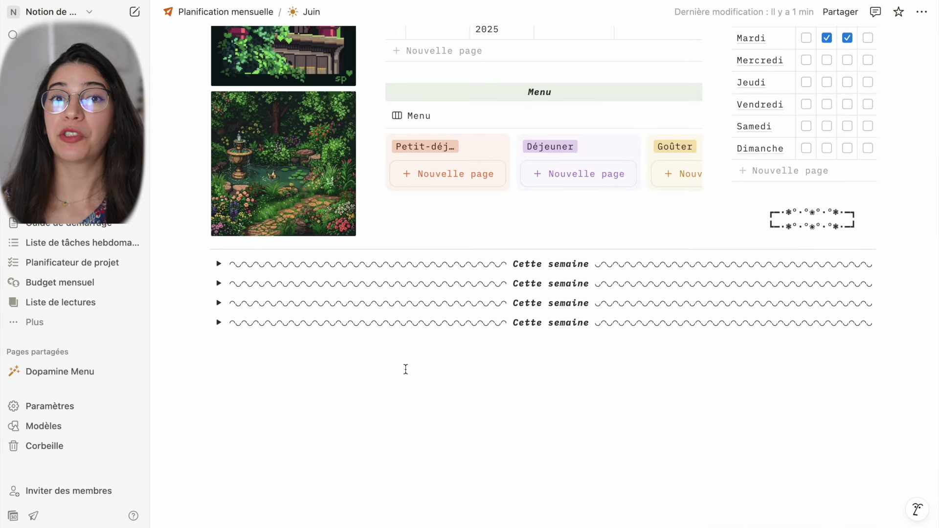
Open the Objectifs page under Planification and look through its priorities and the gallery of monthly goals
{"action": "scroll", "coordinate": [405, 369], "scroll_direction": "up", "scroll_amount": 12}
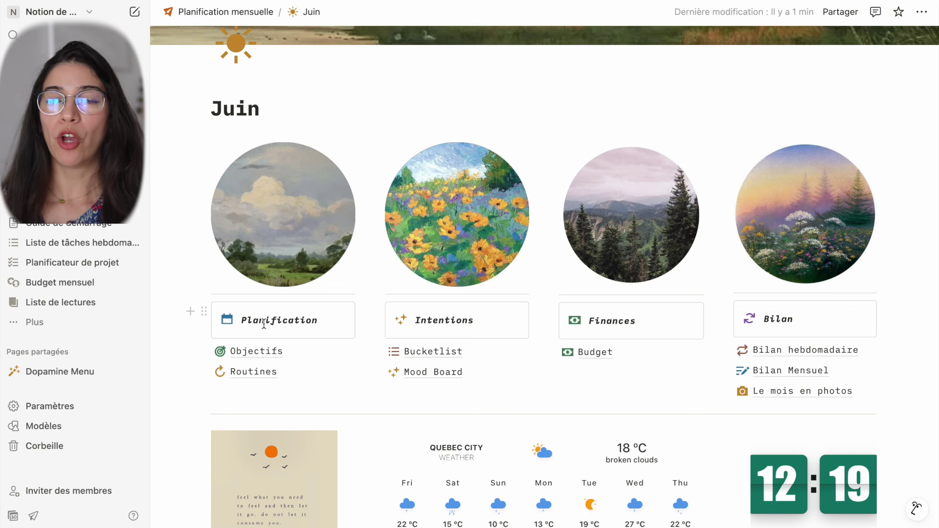
{"action": "left_click", "coordinate": [249, 351]}
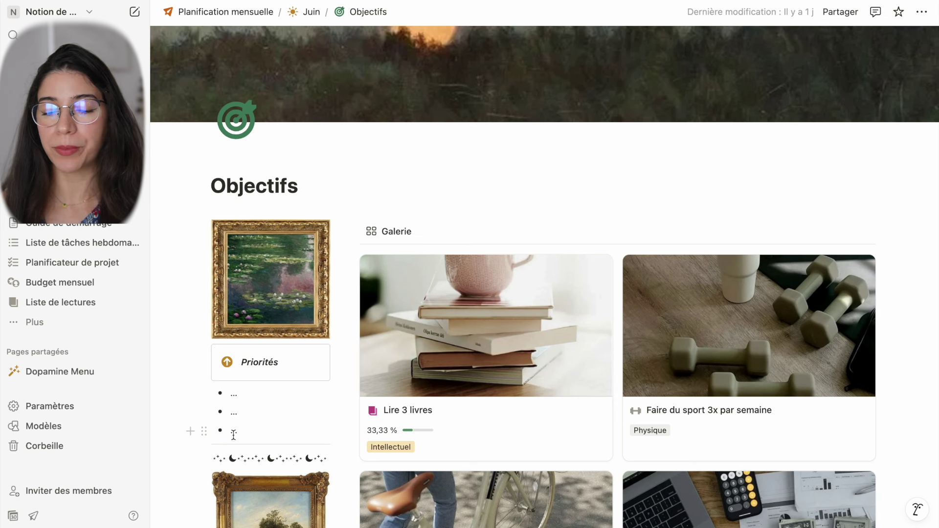
{"action": "scroll", "coordinate": [233, 434], "scroll_direction": "down", "scroll_amount": 4}
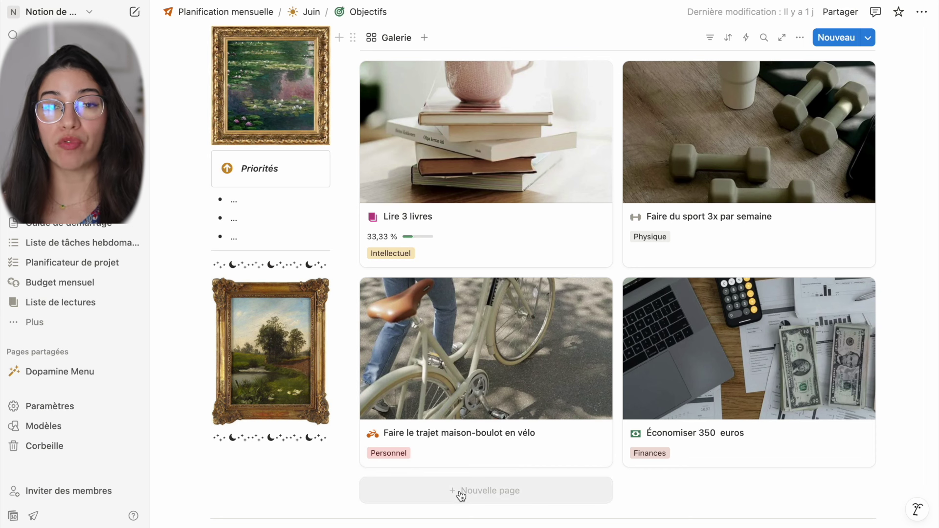
{"action": "scroll", "coordinate": [462, 496], "scroll_direction": "up", "scroll_amount": 2}
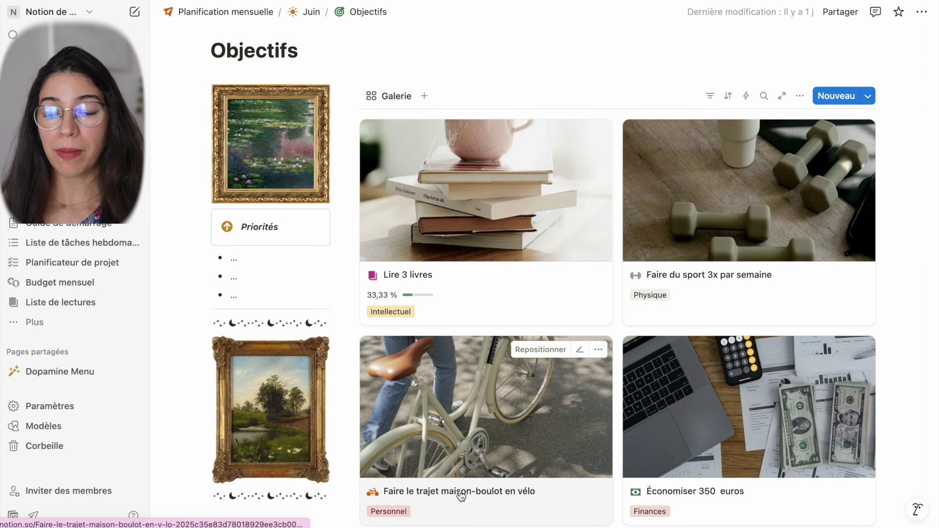
{"action": "scroll", "coordinate": [461, 496], "scroll_direction": "down", "scroll_amount": 1}
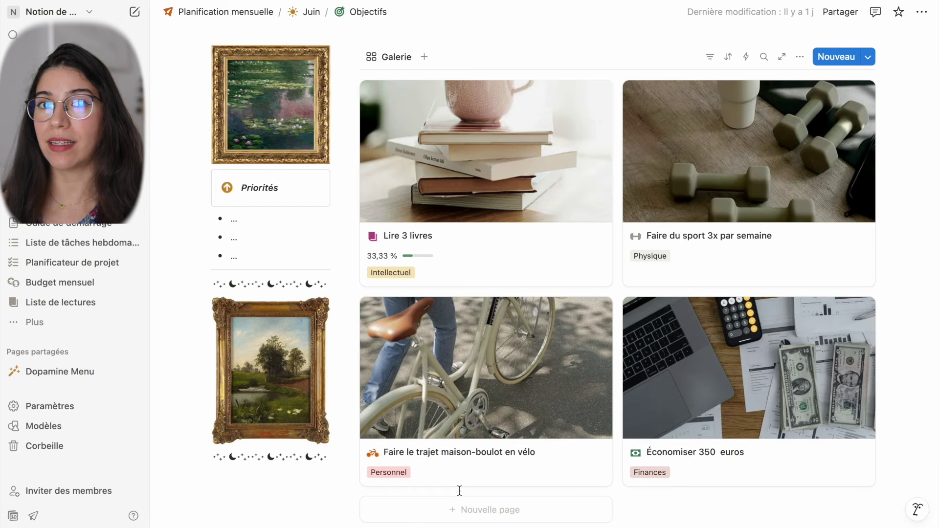
Examine the Tâches table alongside the goal gallery to see how tasks relate to each goal's progress
{"action": "scroll", "coordinate": [460, 491], "scroll_direction": "down", "scroll_amount": 9}
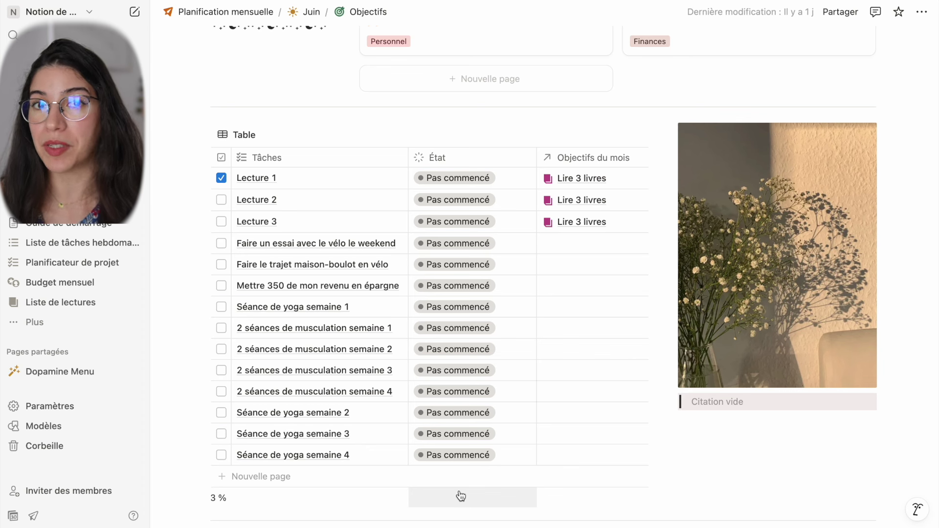
{"action": "scroll", "coordinate": [461, 496], "scroll_direction": "down", "scroll_amount": 2}
{"action": "scroll", "coordinate": [460, 494], "scroll_direction": "up", "scroll_amount": 8}
{"action": "scroll", "coordinate": [460, 491], "scroll_direction": "up", "scroll_amount": 3}
{"action": "scroll", "coordinate": [460, 494], "scroll_direction": "down", "scroll_amount": 7}
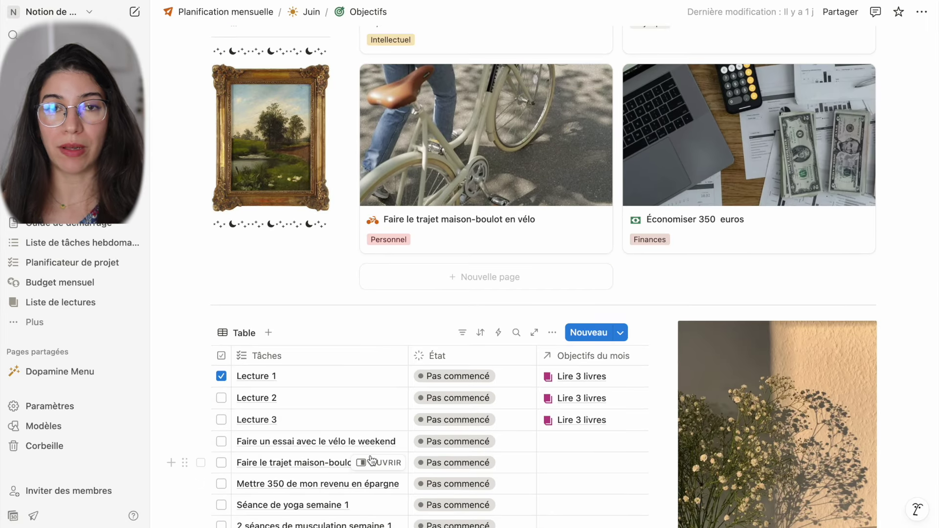
{"action": "scroll", "coordinate": [372, 460], "scroll_direction": "up", "scroll_amount": 5}
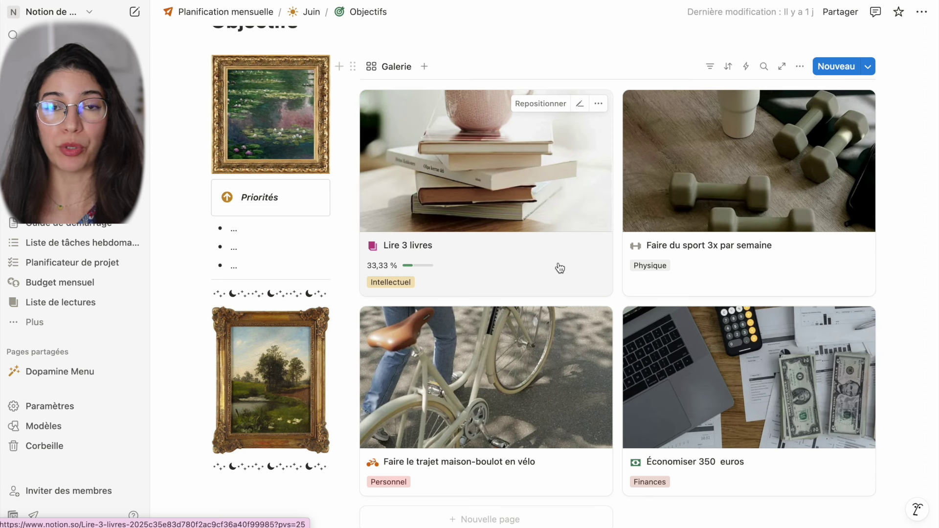
{"action": "scroll", "coordinate": [560, 269], "scroll_direction": "down", "scroll_amount": 3}
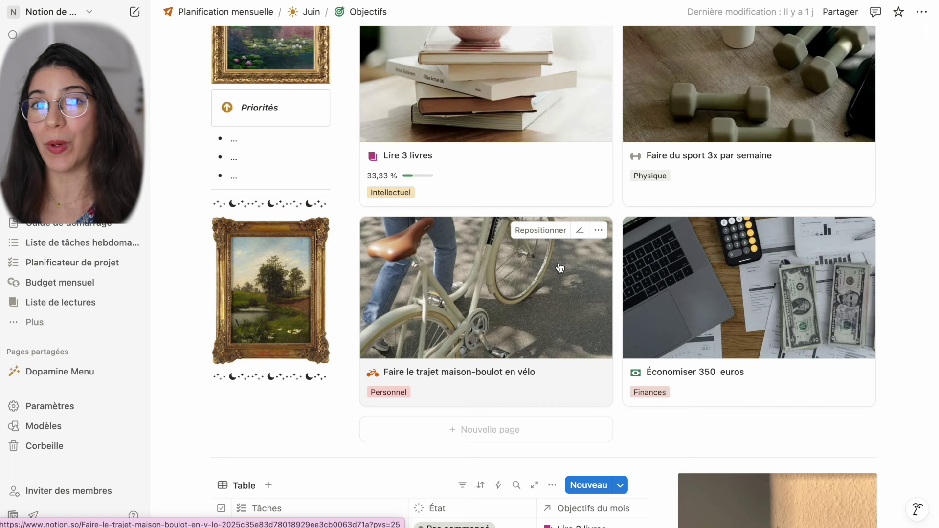
Set the État of the Lecture 1 task to Terminé in the Tâches table
{"action": "scroll", "coordinate": [560, 269], "scroll_direction": "down", "scroll_amount": 9}
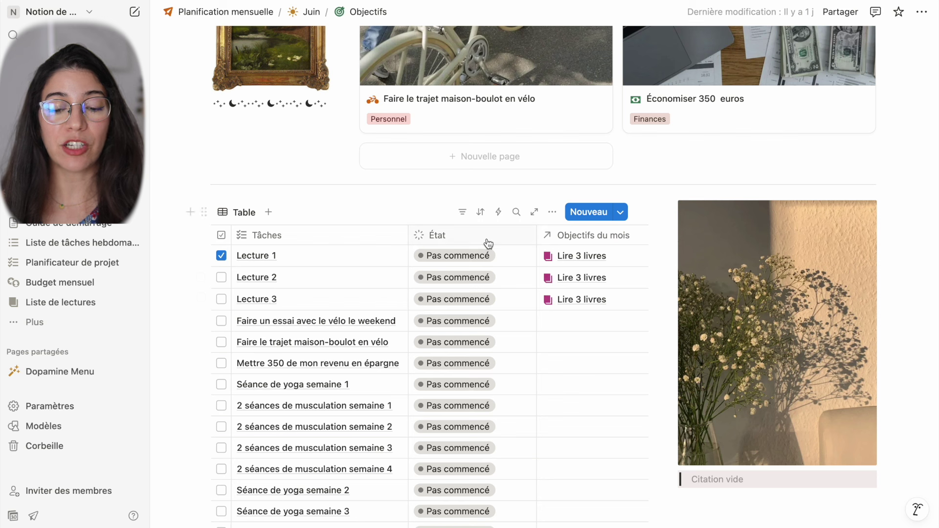
{"action": "left_click", "coordinate": [464, 236]}
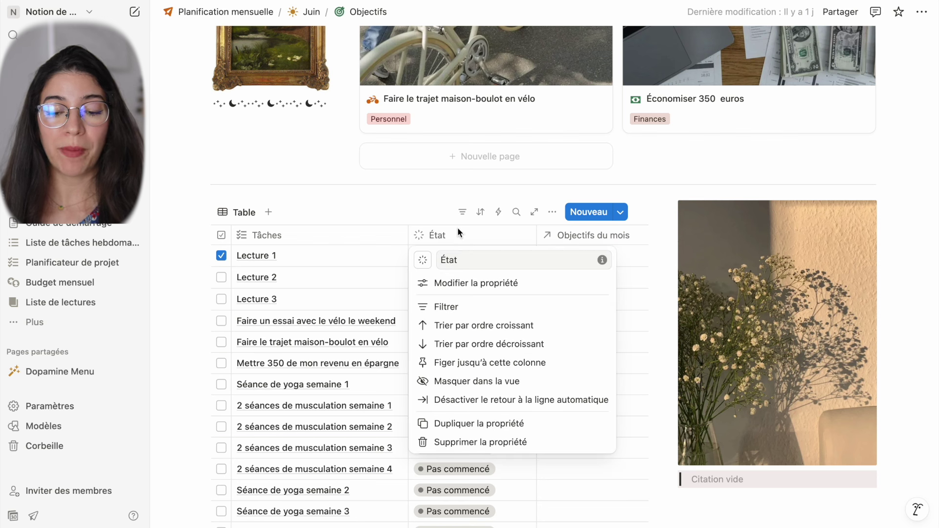
{"action": "left_click", "coordinate": [434, 210]}
{"action": "left_click", "coordinate": [449, 256]}
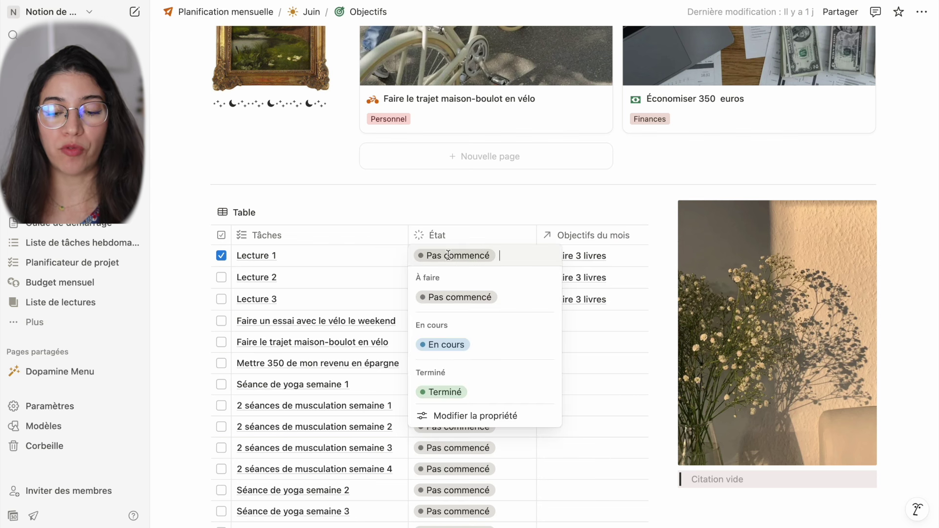
{"action": "left_click", "coordinate": [444, 403]}
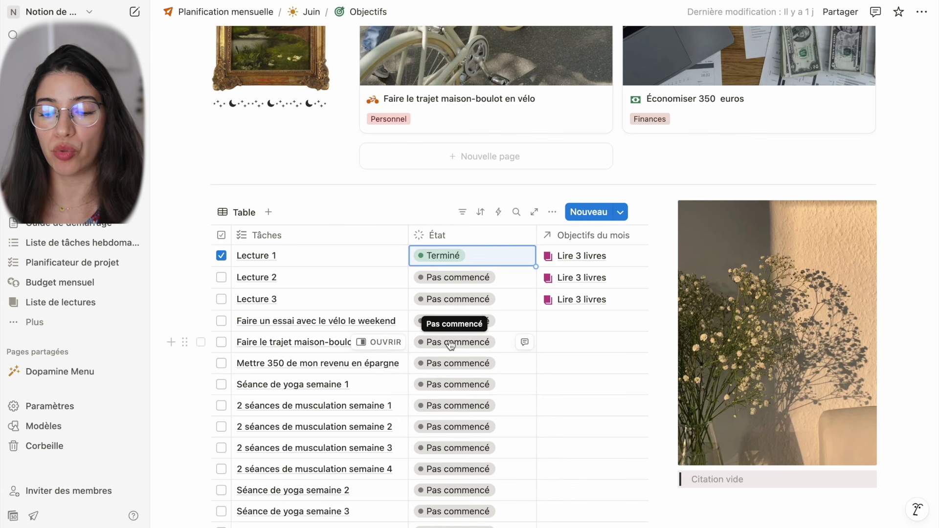
View the goals that can be linked to Lecture 1 under Objectifs du mois, keeping Lire 3 livres as its link
{"action": "left_click", "coordinate": [599, 259]}
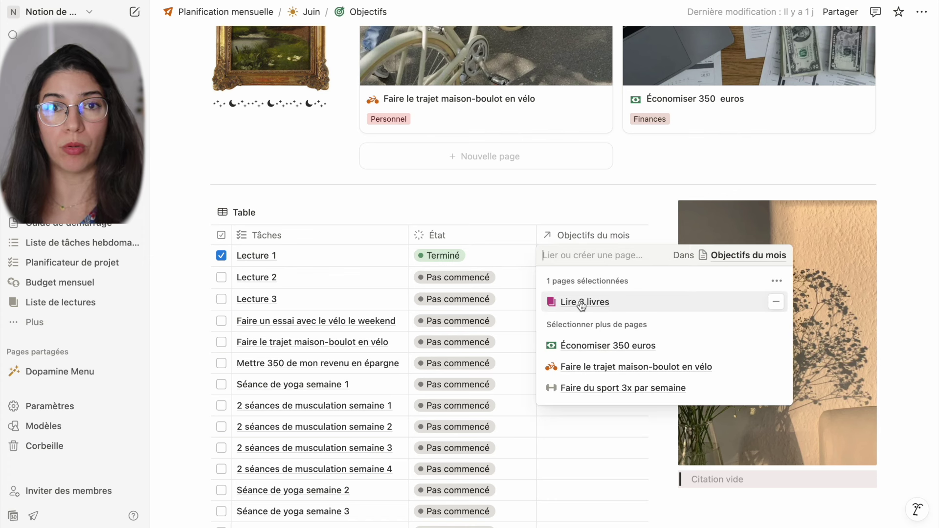
{"action": "left_click", "coordinate": [567, 462]}
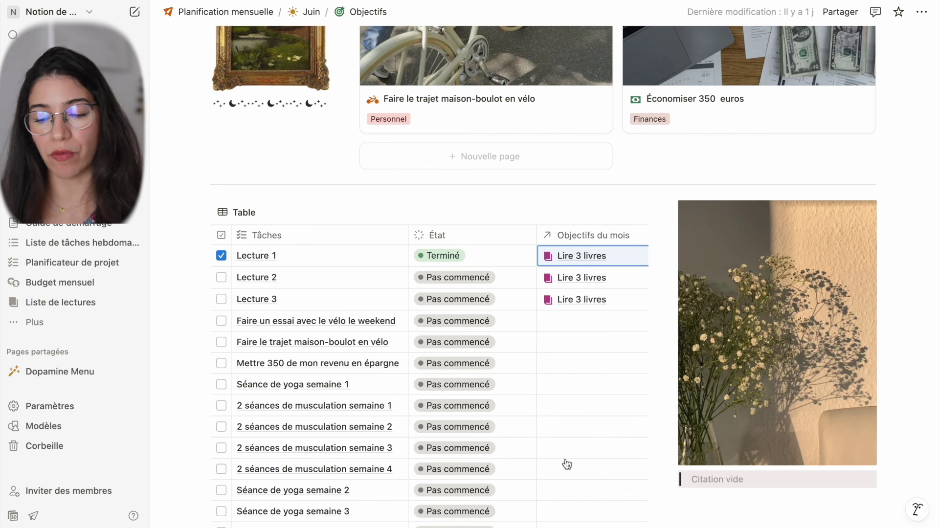
Check off Lecture 2 in the Tâches table and open the Lire 3 livres goal to review its progress
{"action": "left_click", "coordinate": [222, 278]}
{"action": "scroll", "coordinate": [222, 282], "scroll_direction": "up", "scroll_amount": 6}
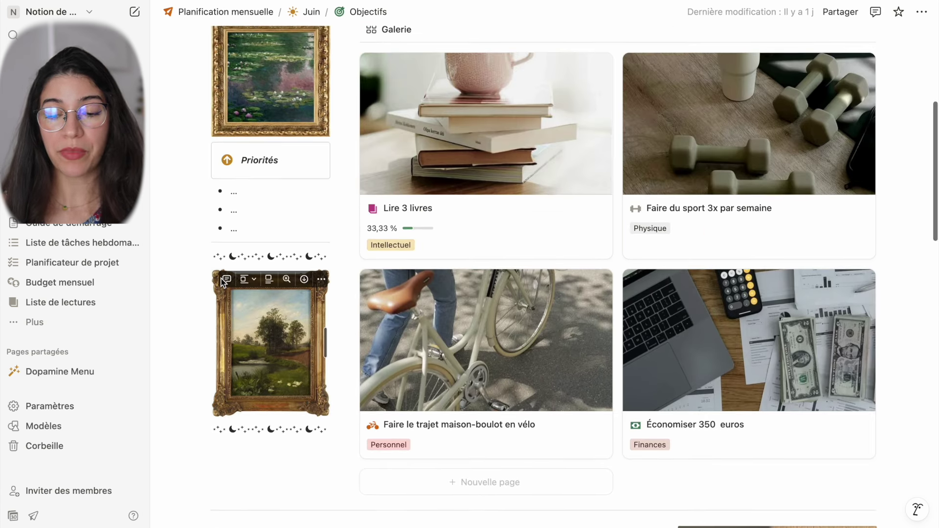
{"action": "left_click", "coordinate": [495, 220]}
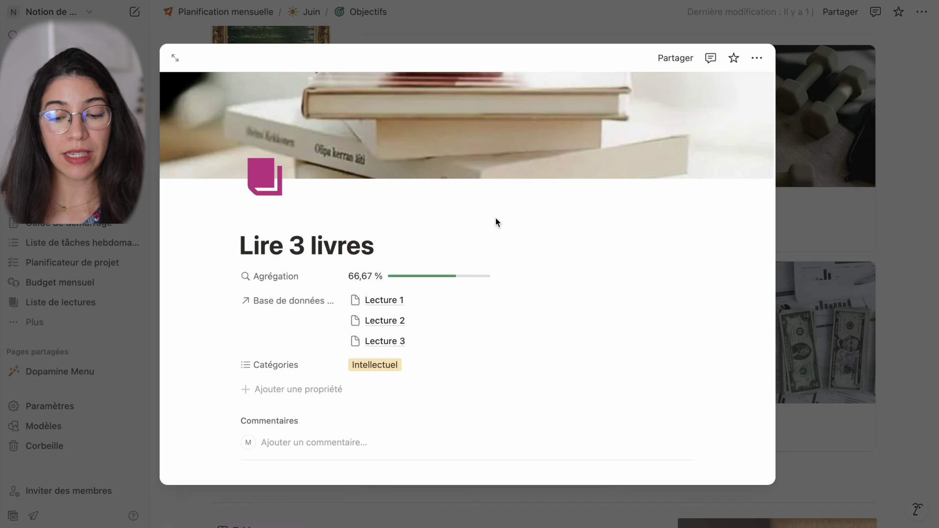
{"action": "left_click", "coordinate": [460, 36]}
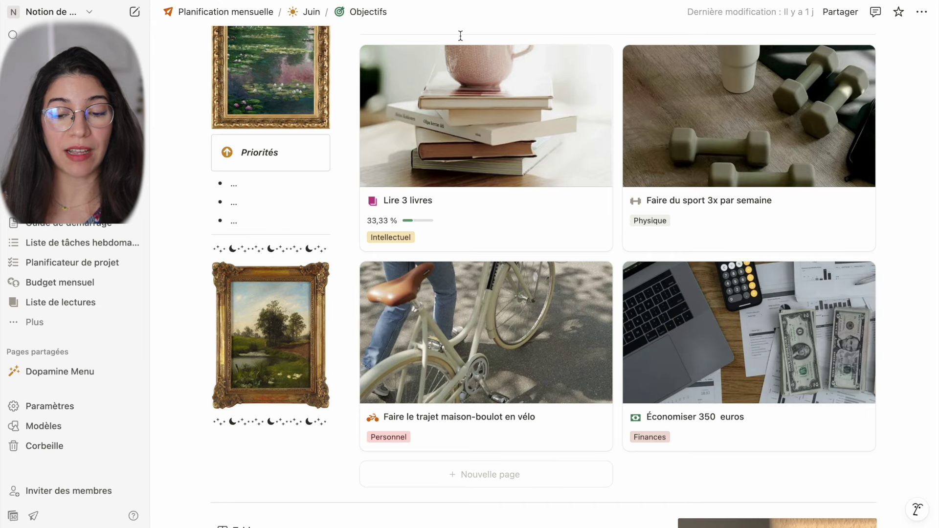
{"action": "left_click", "coordinate": [475, 105]}
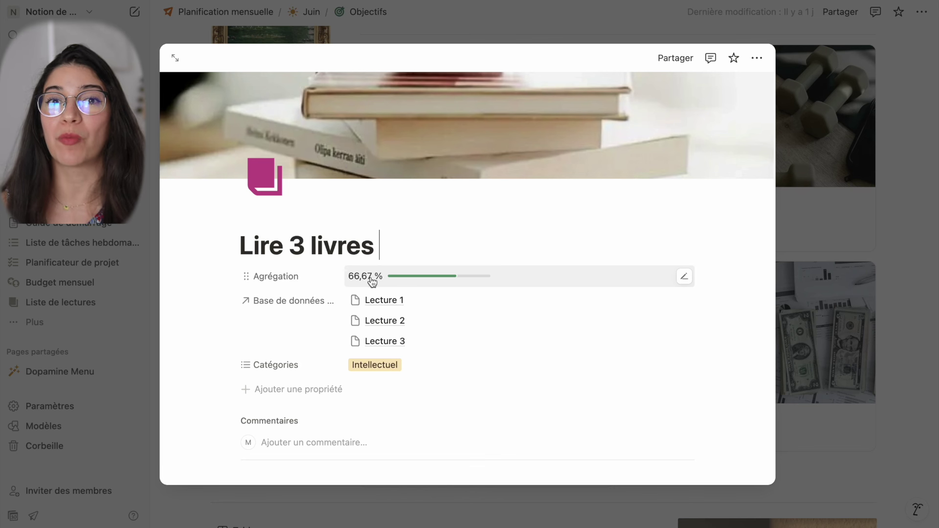
{"action": "left_click", "coordinate": [155, 482]}
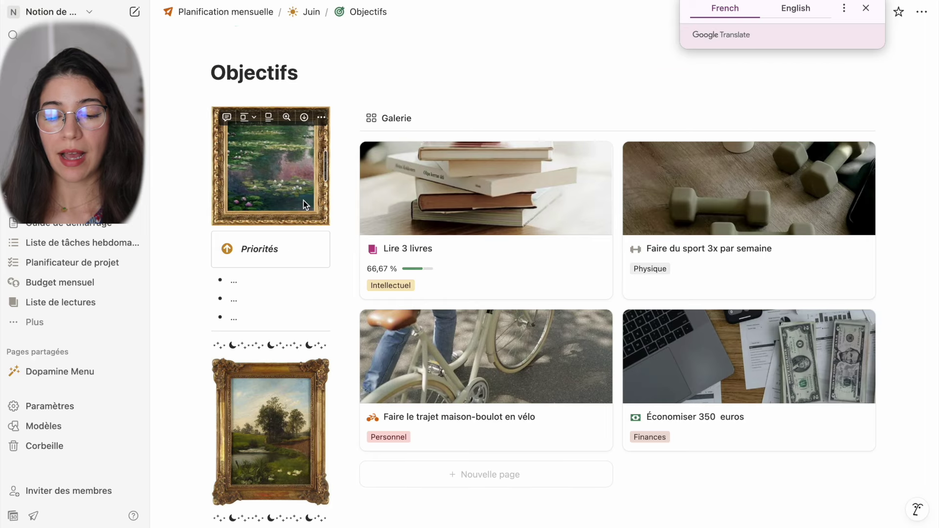
Link Faire un essai avec le vélo le weekend and Faire le trajet maison-boulot en vélo to the Faire le trajet maison-boulot en vélo goal
{"action": "scroll", "coordinate": [303, 201], "scroll_direction": "down", "scroll_amount": 2}
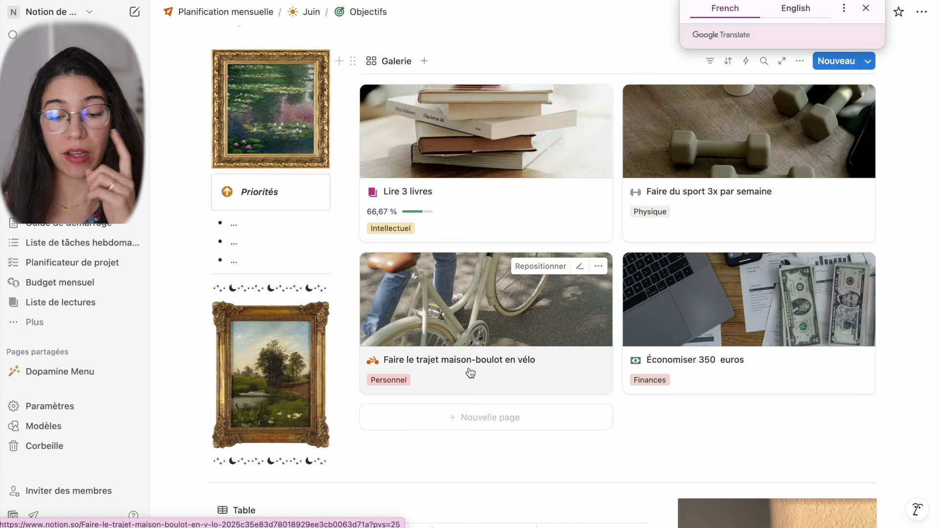
{"action": "scroll", "coordinate": [471, 373], "scroll_direction": "down", "scroll_amount": 8}
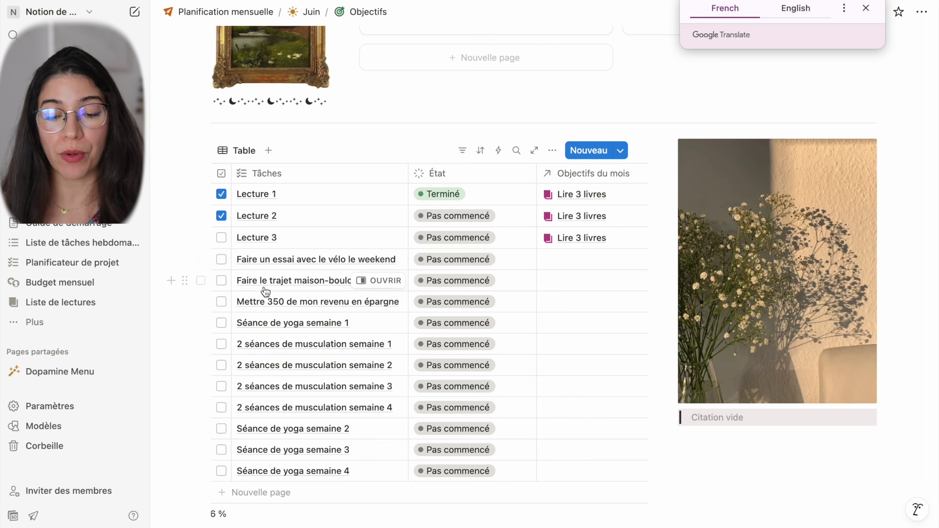
{"action": "left_click", "coordinate": [221, 259]}
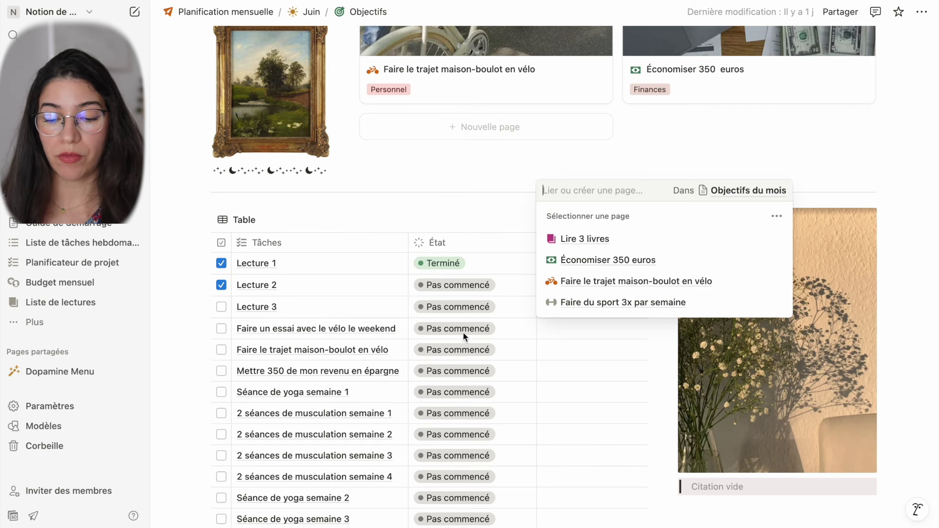
{"action": "left_click", "coordinate": [603, 281]}
{"action": "left_click", "coordinate": [564, 360]}
{"action": "left_click", "coordinate": [565, 361]}
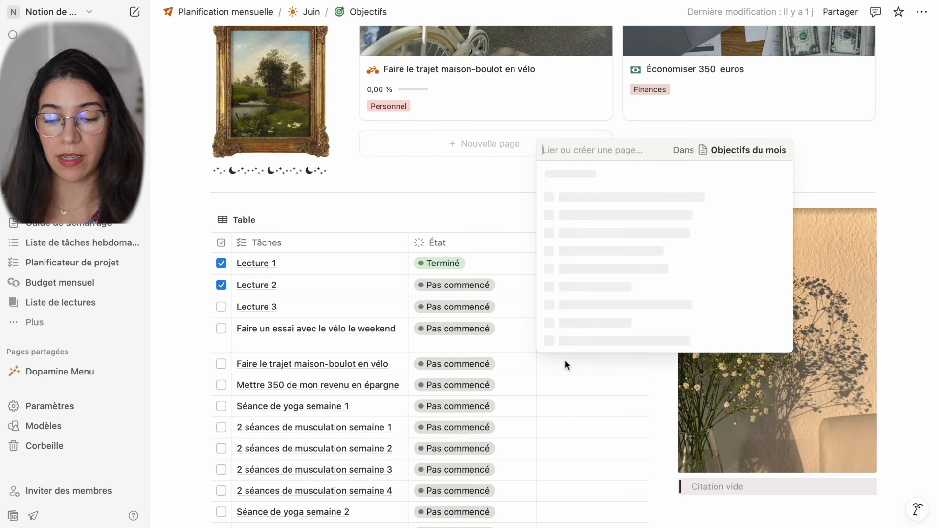
{"action": "left_click", "coordinate": [589, 278]}
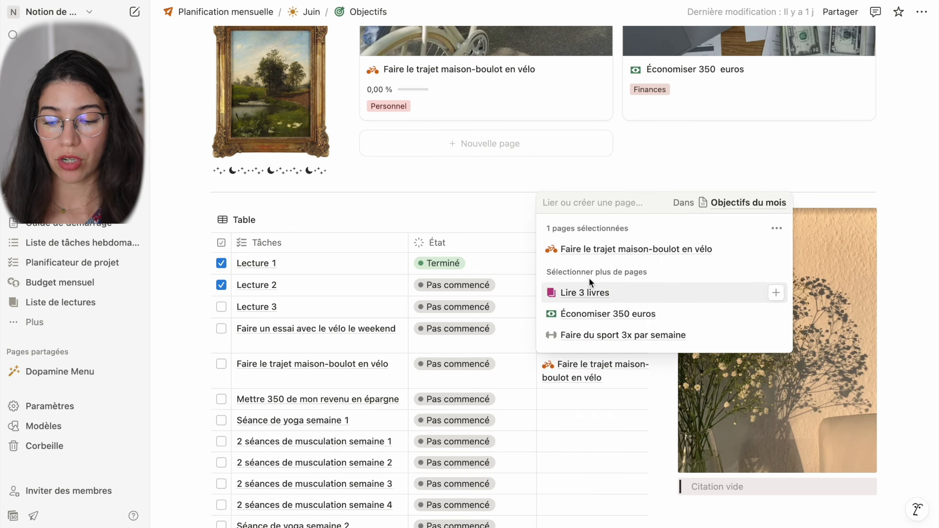
{"action": "key", "text": "Escape"}
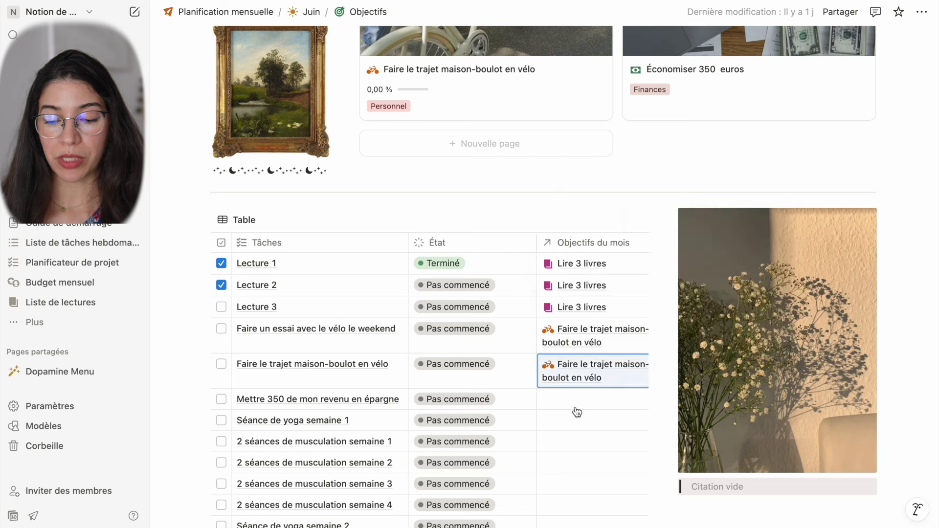
Check off Faire un essai avec le vélo le weekend and review the cycling goal's progress in the gallery
{"action": "left_click", "coordinate": [221, 329]}
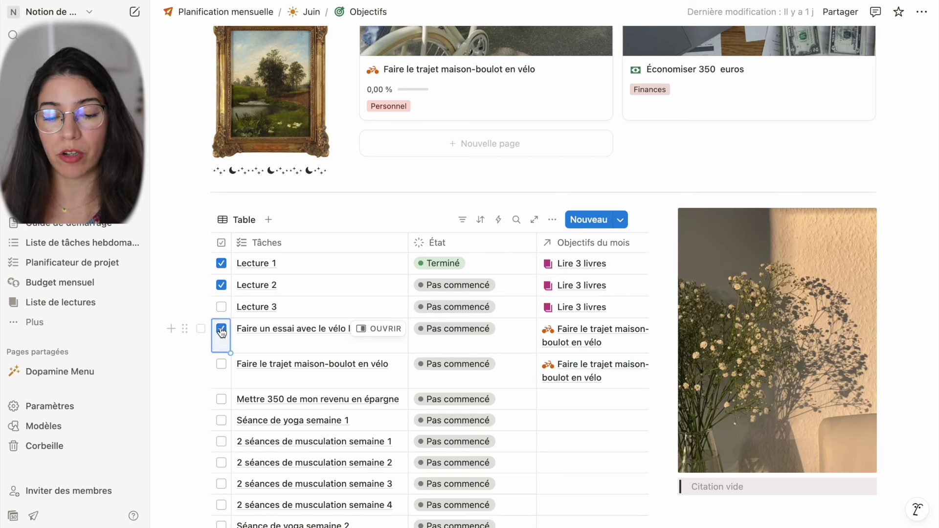
{"action": "scroll", "coordinate": [391, 303], "scroll_direction": "up", "scroll_amount": 5}
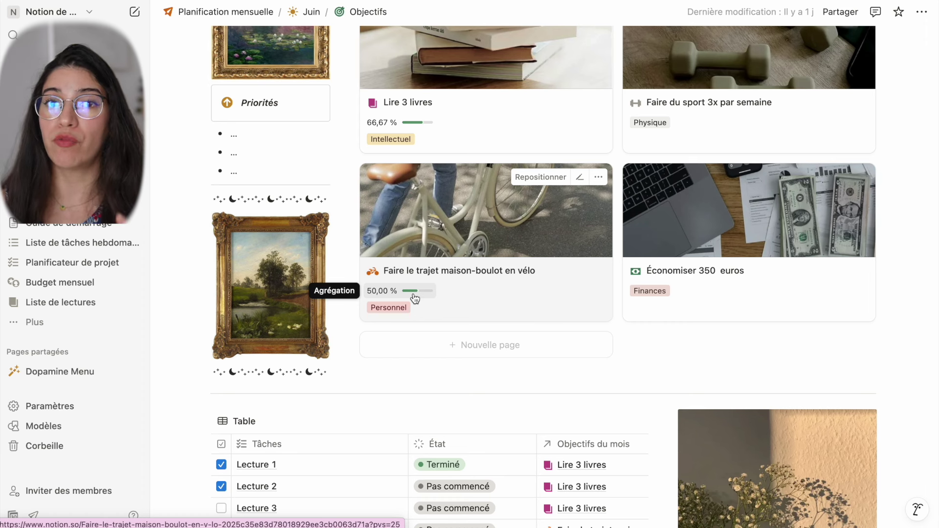
View the goals that can be linked to 2 séances de musculation semaine 1, leave it unlinked, and return to the goal gallery
{"action": "scroll", "coordinate": [416, 298], "scroll_direction": "down", "scroll_amount": 7}
{"action": "left_click", "coordinate": [611, 307]}
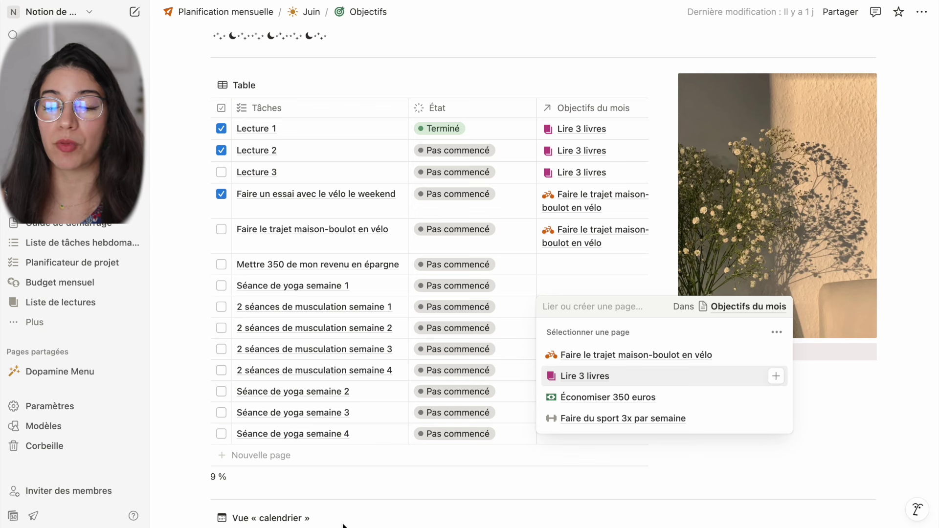
{"action": "left_click", "coordinate": [460, 497]}
{"action": "scroll", "coordinate": [459, 497], "scroll_direction": "up", "scroll_amount": 10}
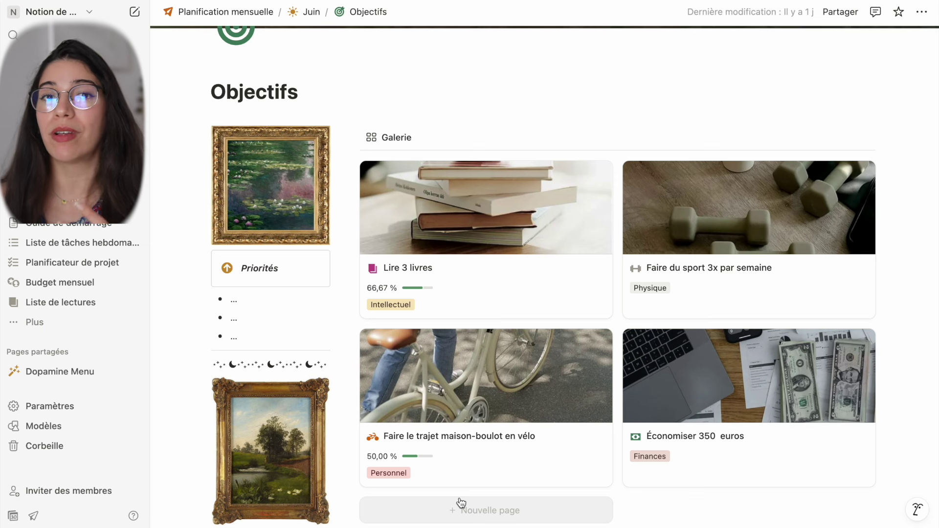
Add a blank entry on 9 mai 2025 in the calendar view below the tasks, view its properties and close it
{"action": "scroll", "coordinate": [461, 503], "scroll_direction": "down", "scroll_amount": 15}
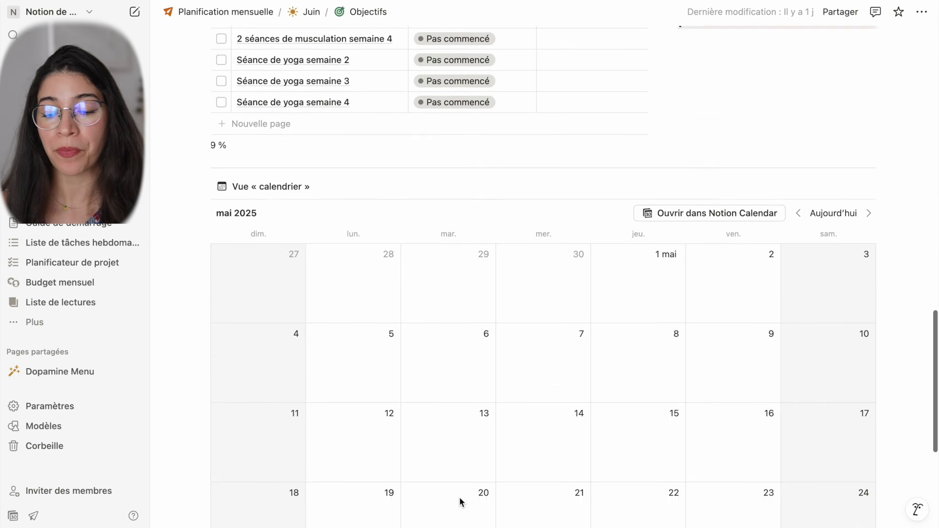
{"action": "scroll", "coordinate": [460, 498], "scroll_direction": "up", "scroll_amount": 3}
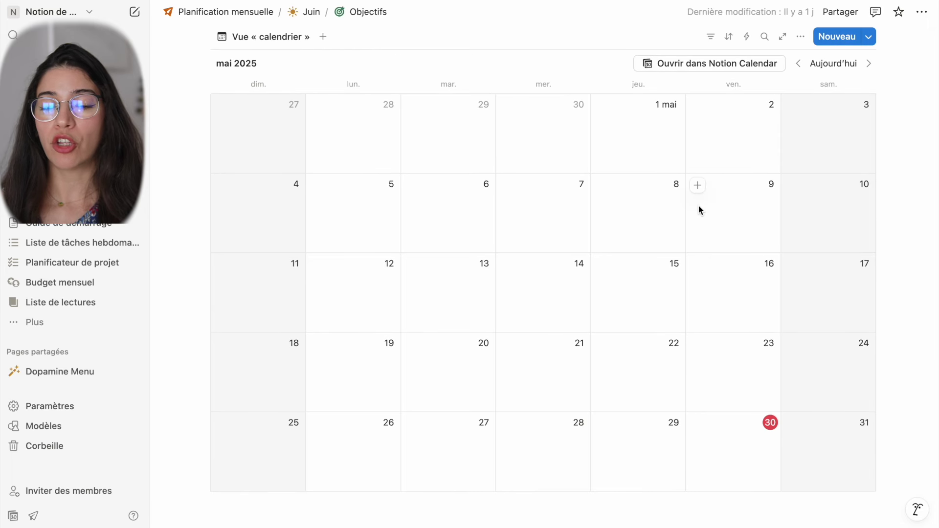
{"action": "left_click", "coordinate": [703, 220]}
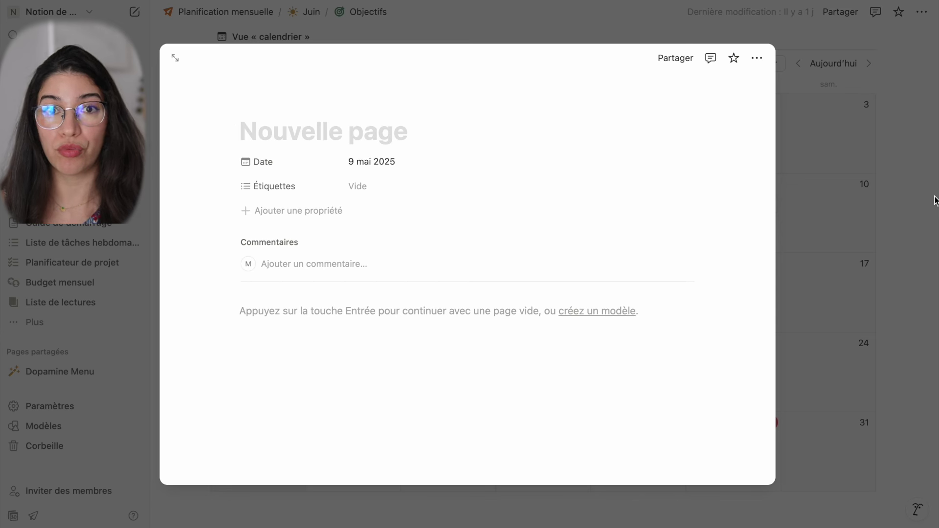
{"action": "left_click", "coordinate": [908, 227]}
Return to the Juin page, open Routines and look through the Routine du matin images, schedule and playlist
{"action": "key", "text": "super+bracketleft"}
{"action": "mouse_move", "coordinate": [261, 402]}
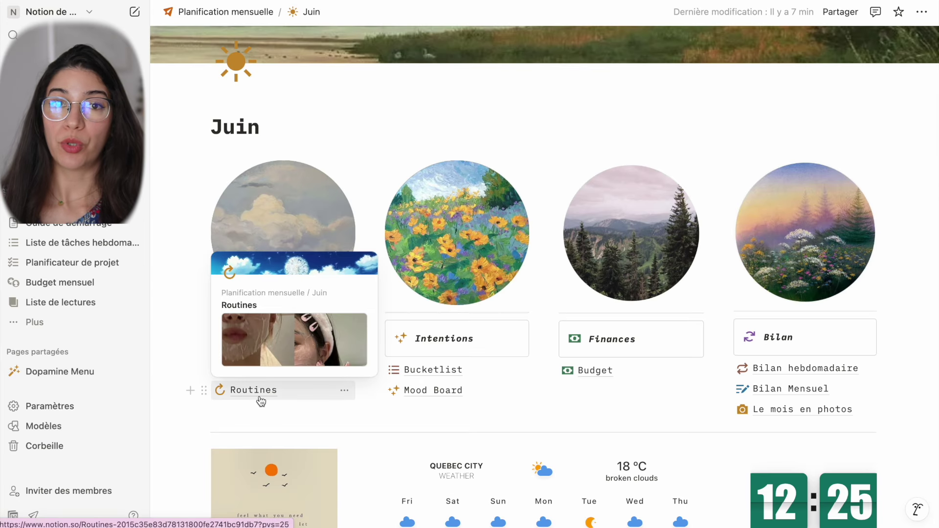
{"action": "left_click", "coordinate": [261, 401]}
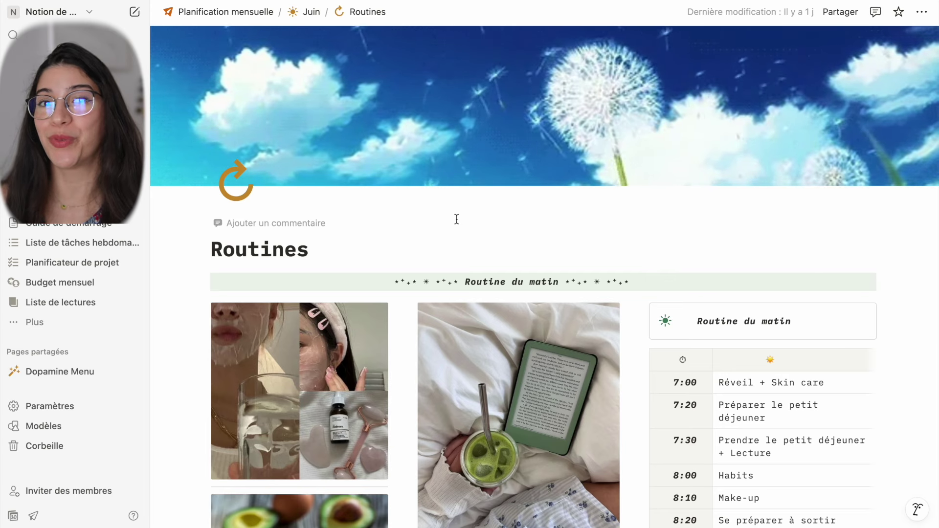
{"action": "mouse_move", "coordinate": [589, 442]}
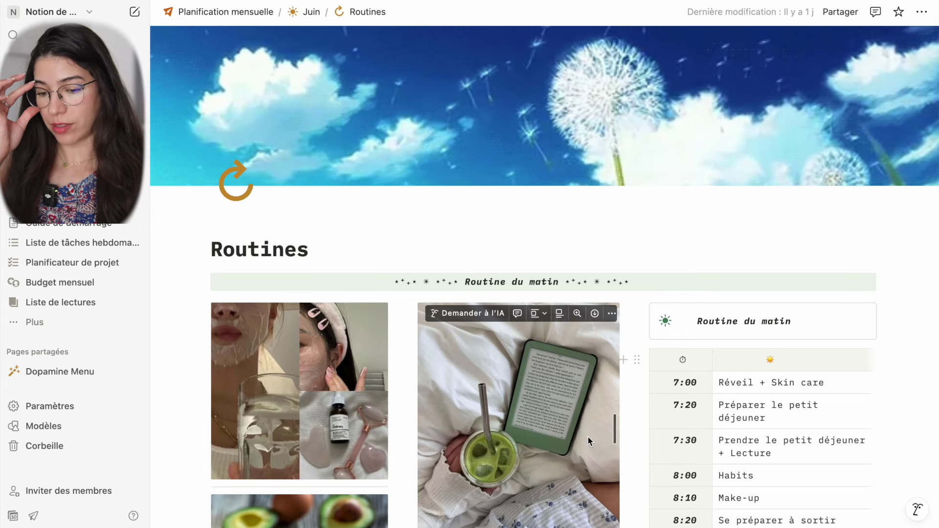
{"action": "scroll", "coordinate": [589, 441], "scroll_direction": "down", "scroll_amount": 5}
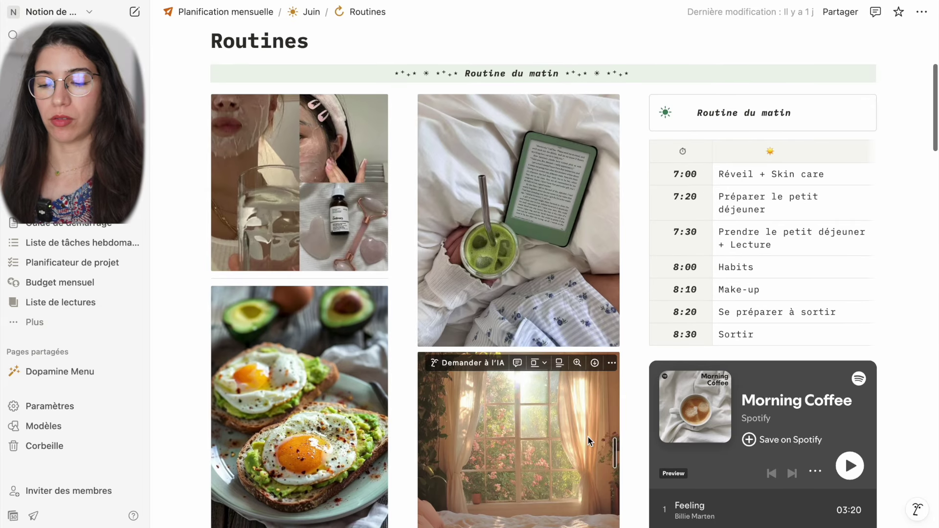
{"action": "scroll", "coordinate": [589, 440], "scroll_direction": "down", "scroll_amount": 2}
{"action": "scroll", "coordinate": [589, 439], "scroll_direction": "down", "scroll_amount": 2}
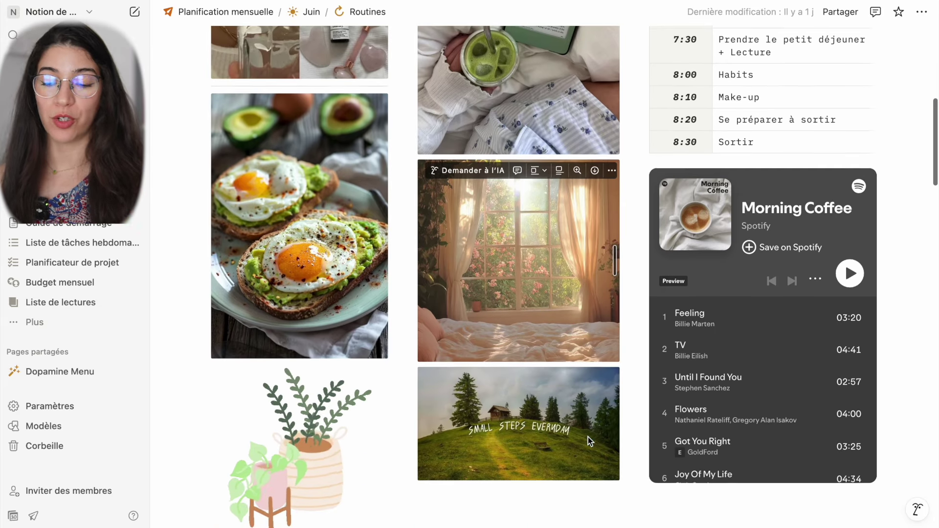
{"action": "scroll", "coordinate": [588, 437], "scroll_direction": "up", "scroll_amount": 3}
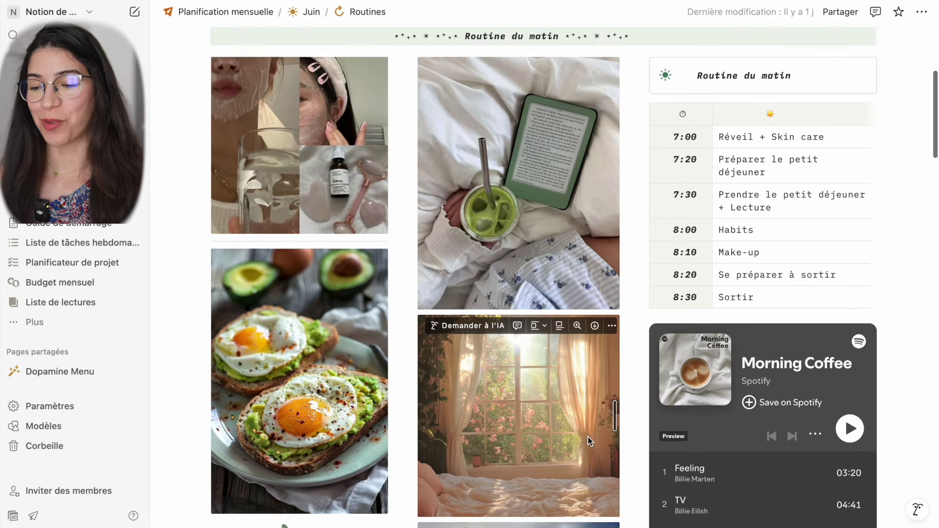
{"action": "scroll", "coordinate": [588, 436], "scroll_direction": "up", "scroll_amount": 1}
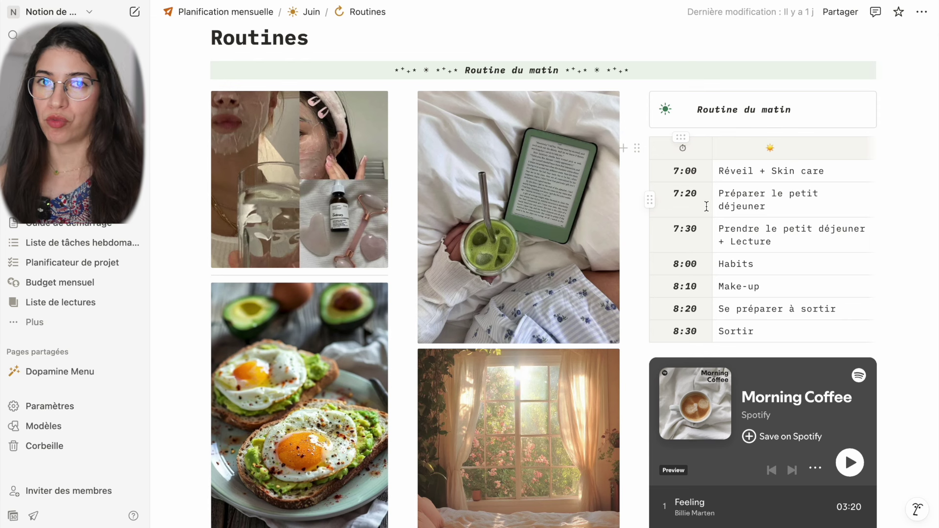
View the replacement and other block options of the Morning Coffee playlist and the sunlit window image, changing neither
{"action": "scroll", "coordinate": [707, 206], "scroll_direction": "down", "scroll_amount": 5}
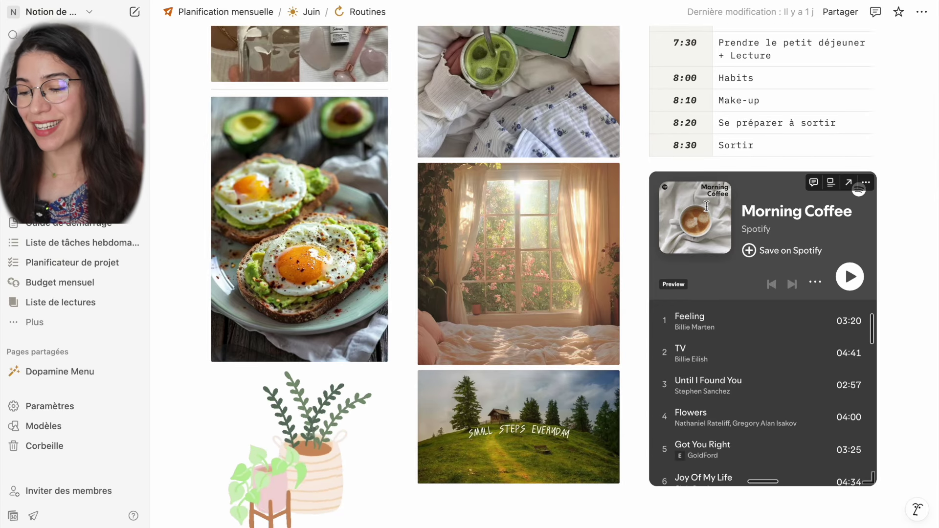
{"action": "left_click", "coordinate": [643, 183]}
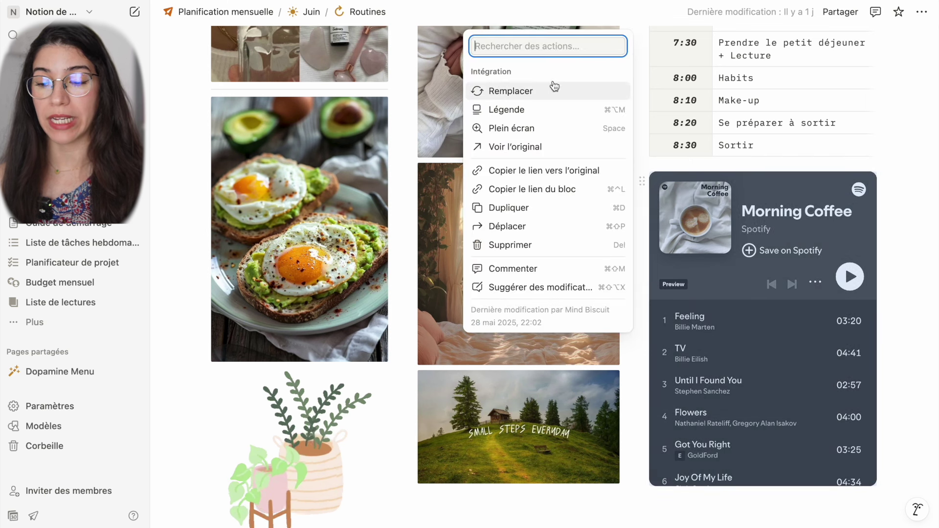
{"action": "left_click", "coordinate": [889, 209]}
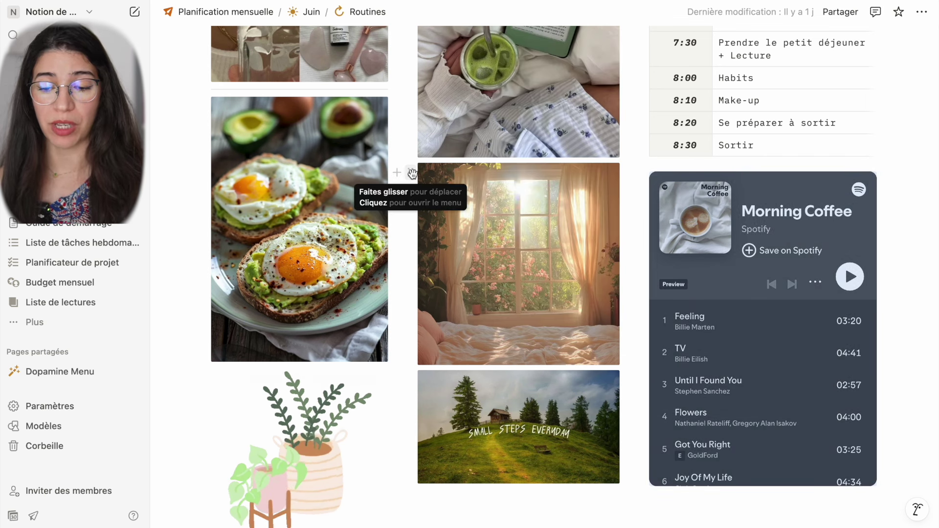
{"action": "left_click", "coordinate": [412, 173]}
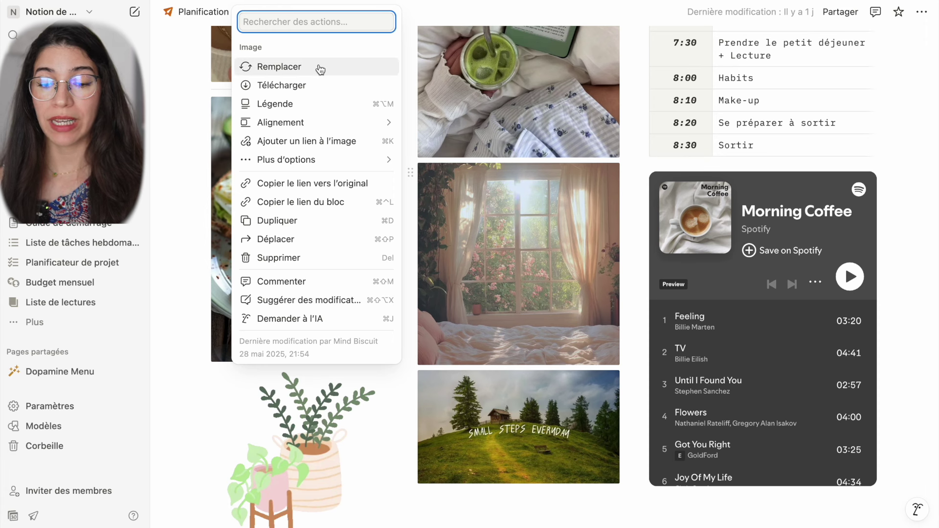
{"action": "mouse_move", "coordinate": [381, 160]}
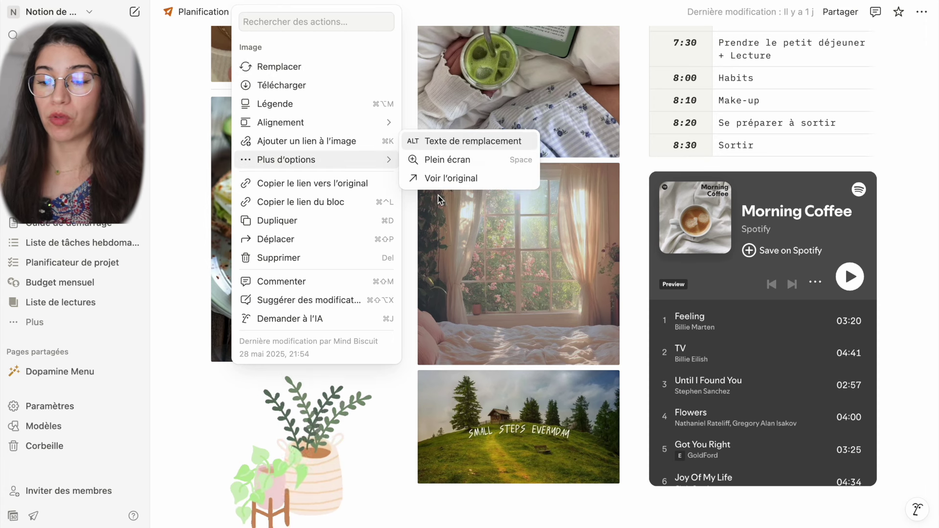
{"action": "left_click", "coordinate": [899, 392]}
Examine the weekend and "That Girl" morning routine images and the Routine du soir schedule, meditation video and playlist
{"action": "scroll", "coordinate": [899, 392], "scroll_direction": "down", "scroll_amount": 9}
{"action": "scroll", "coordinate": [899, 394], "scroll_direction": "down", "scroll_amount": 3}
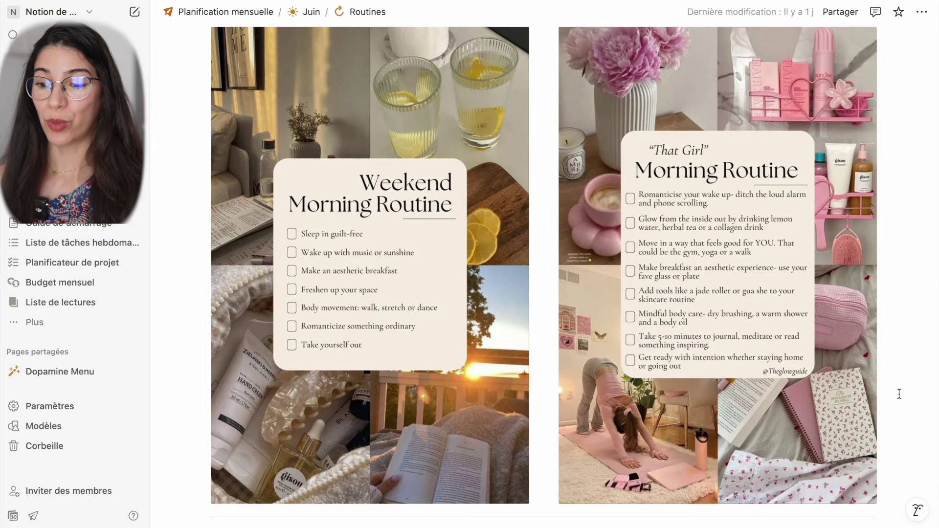
{"action": "scroll", "coordinate": [899, 394], "scroll_direction": "down", "scroll_amount": 7}
{"action": "scroll", "coordinate": [900, 395], "scroll_direction": "down", "scroll_amount": 1}
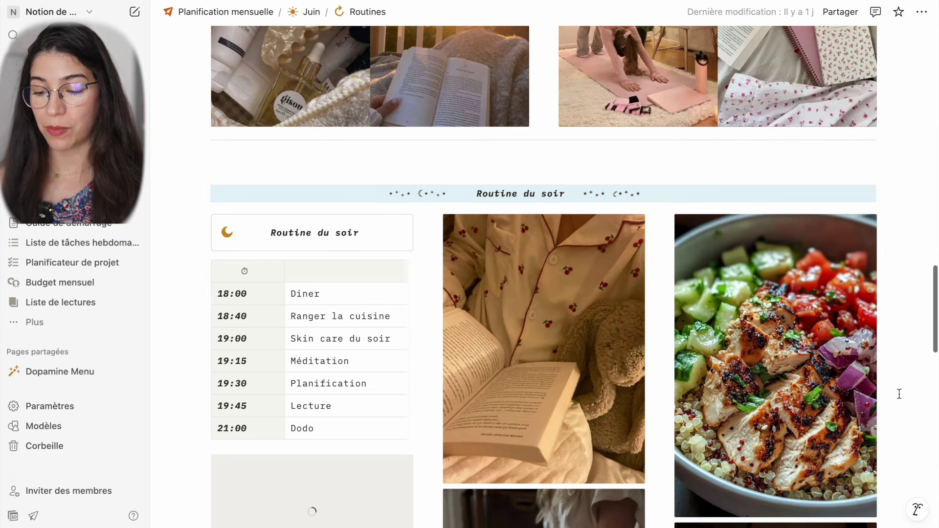
{"action": "scroll", "coordinate": [899, 394], "scroll_direction": "down", "scroll_amount": 2}
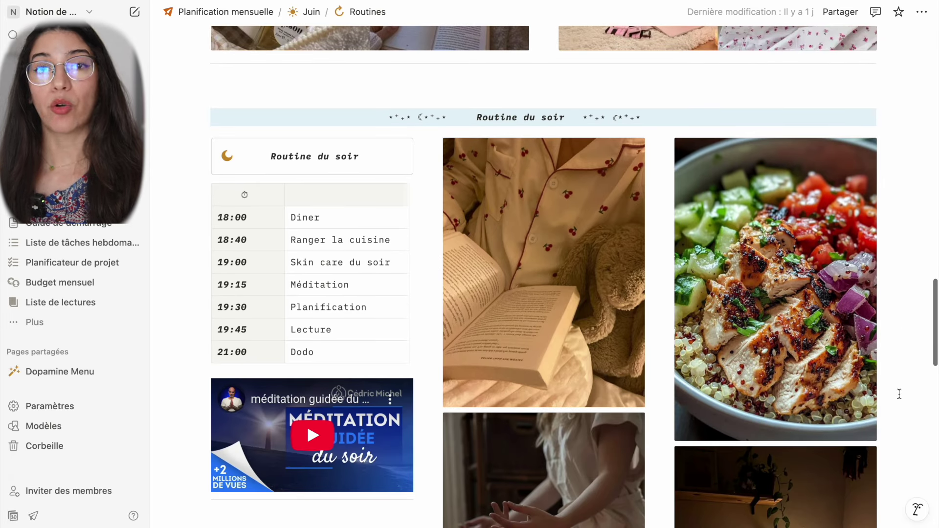
{"action": "scroll", "coordinate": [900, 394], "scroll_direction": "down", "scroll_amount": 2}
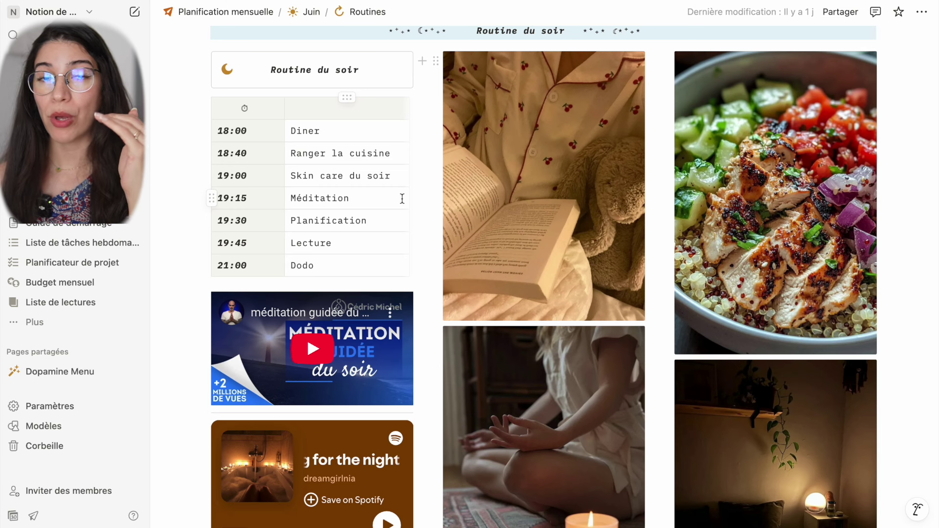
{"action": "scroll", "coordinate": [402, 199], "scroll_direction": "down", "scroll_amount": 3}
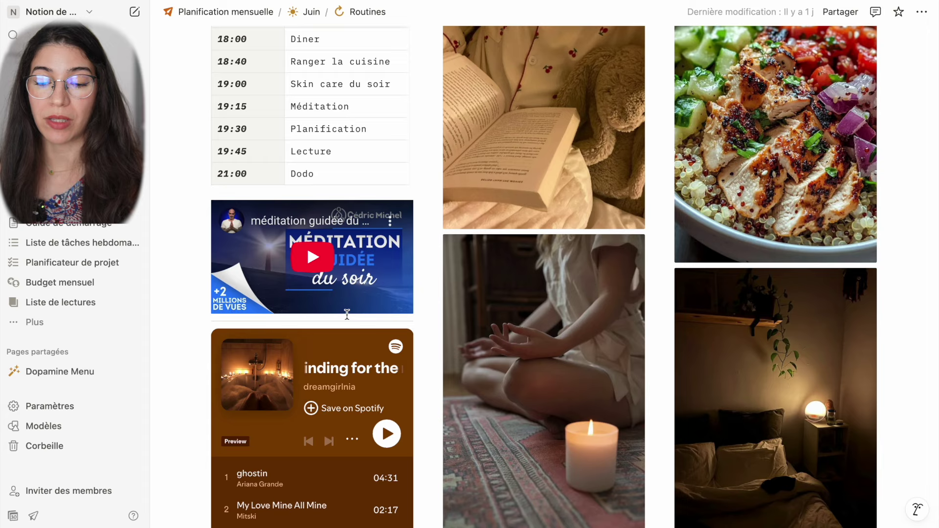
Examine the evening playlist and the night routine images under Inspiration, and open the block suggestions below them
{"action": "scroll", "coordinate": [347, 314], "scroll_direction": "down", "scroll_amount": 3}
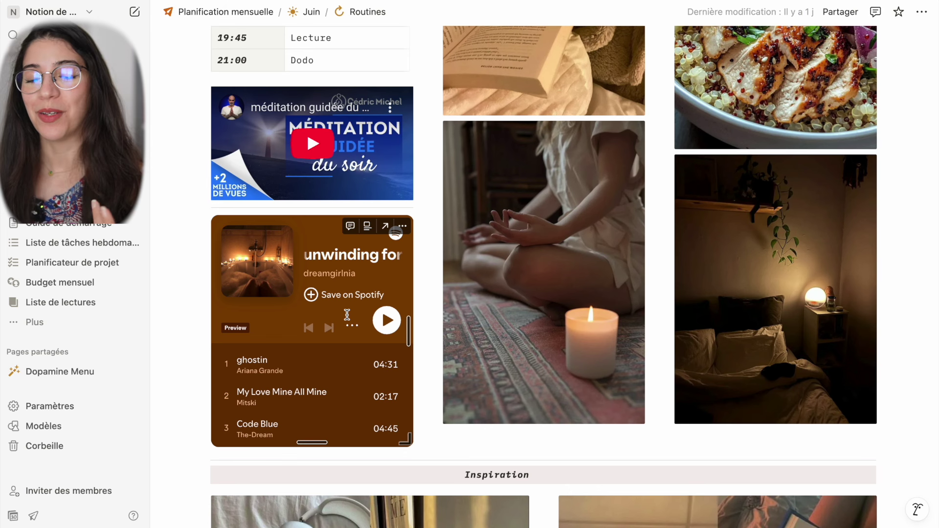
{"action": "scroll", "coordinate": [347, 315], "scroll_direction": "down", "scroll_amount": 3}
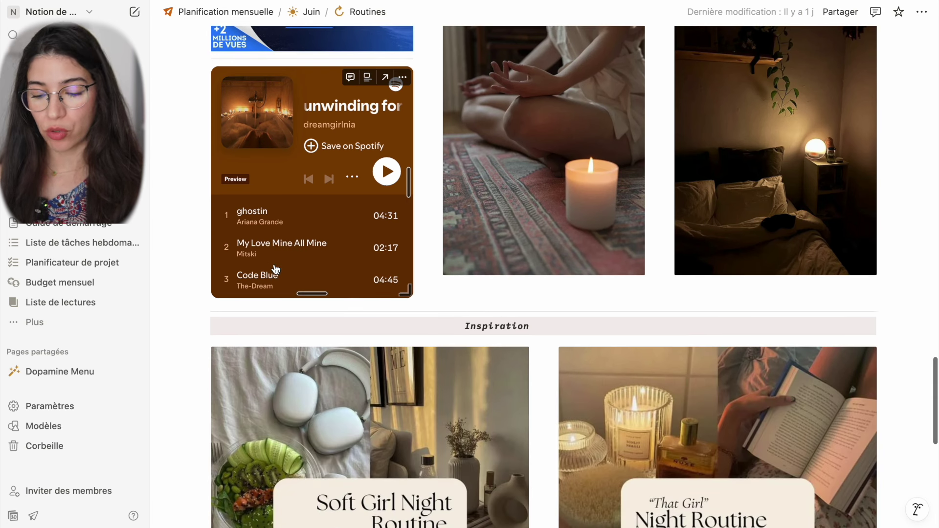
{"action": "scroll", "coordinate": [276, 270], "scroll_direction": "down", "scroll_amount": 5}
{"action": "scroll", "coordinate": [277, 269], "scroll_direction": "down", "scroll_amount": 1}
{"action": "scroll", "coordinate": [380, 407], "scroll_direction": "down", "scroll_amount": 10}
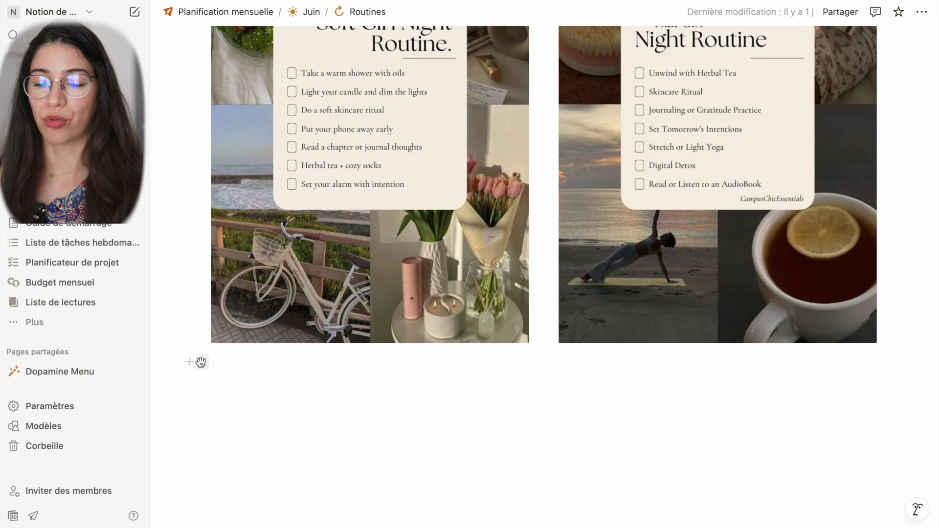
{"action": "left_click", "coordinate": [195, 363]}
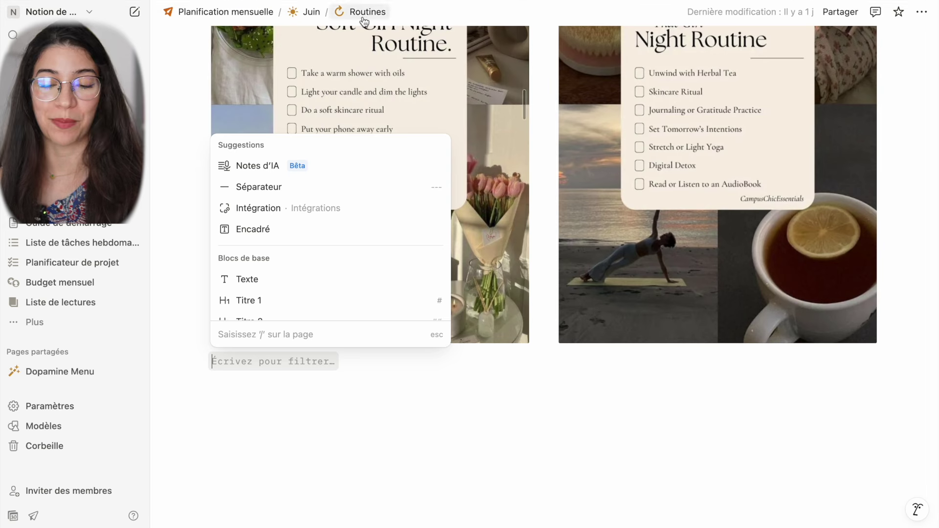
Return to the Juin page and open Bucketlist to view the "Bucket list du mois" table
{"action": "left_click", "coordinate": [306, 12]}
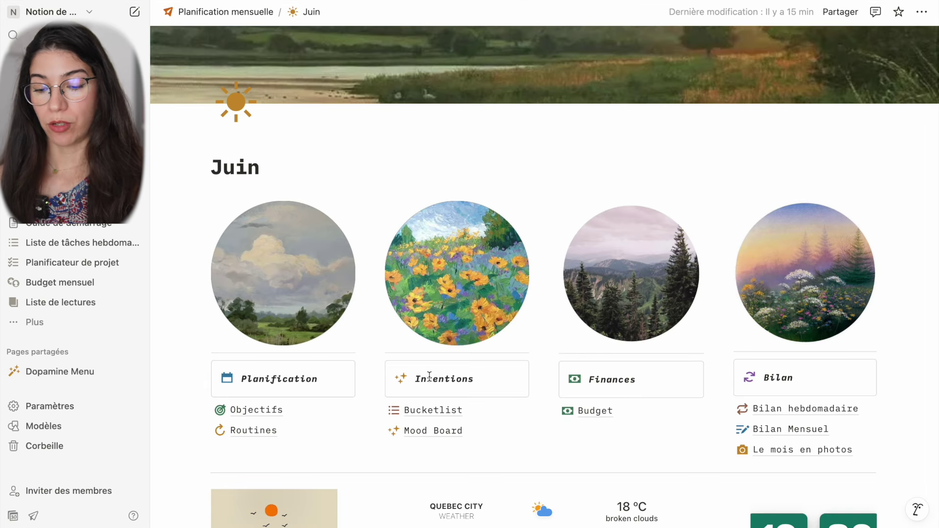
{"action": "mouse_move", "coordinate": [430, 412]}
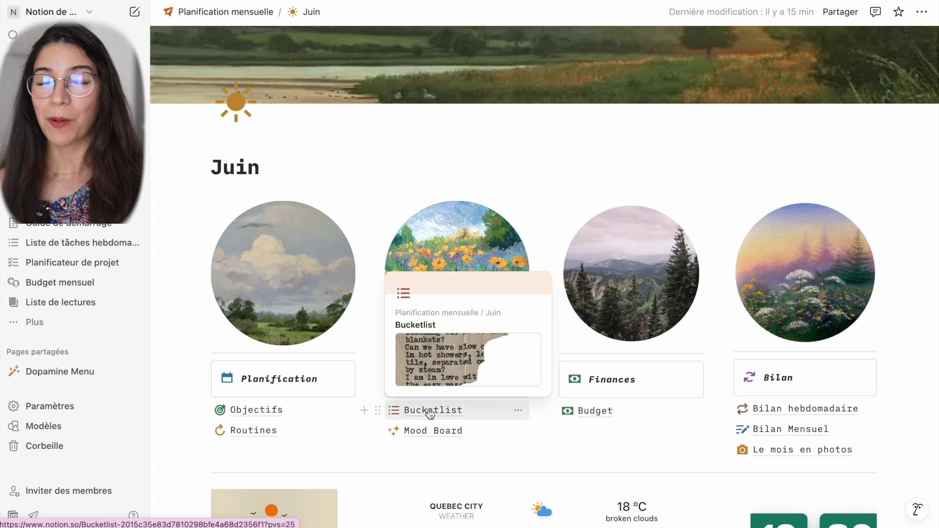
{"action": "left_click", "coordinate": [430, 412]}
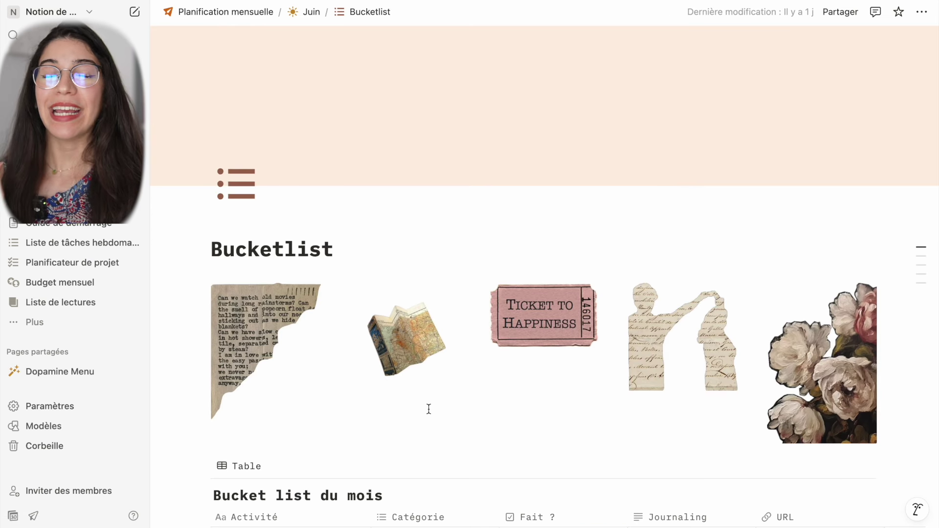
{"action": "scroll", "coordinate": [428, 409], "scroll_direction": "down", "scroll_amount": 5}
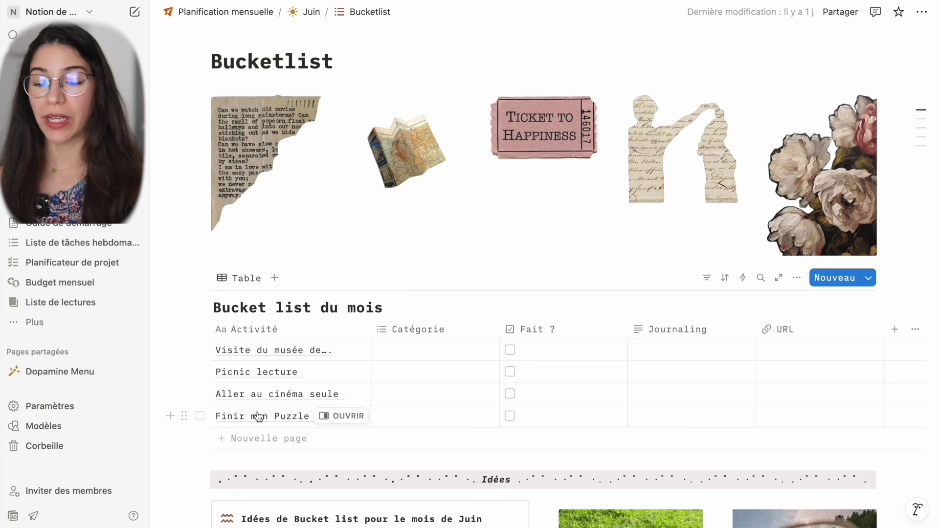
View the Catégorie options of the museum visit activity without choosing one, and mark that activity as done under "Fait ?"
{"action": "left_click", "coordinate": [425, 349]}
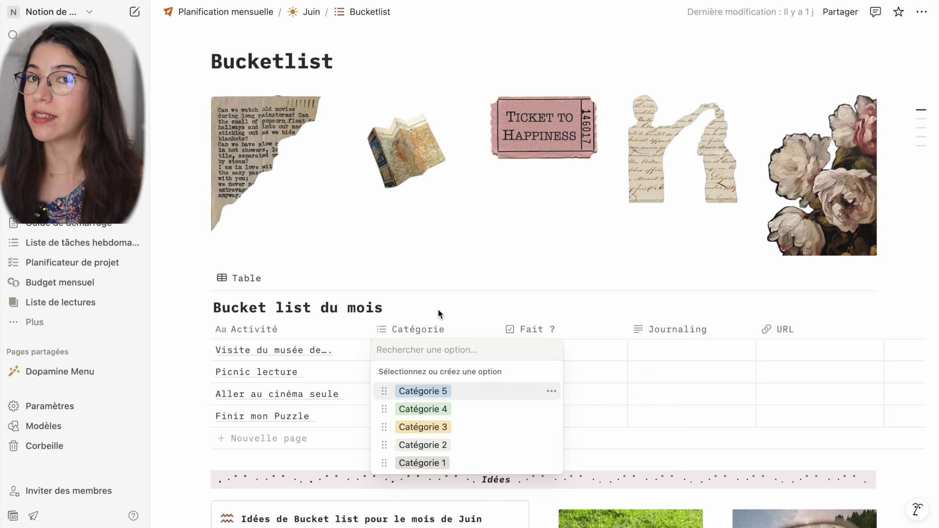
{"action": "key", "text": "Escape"}
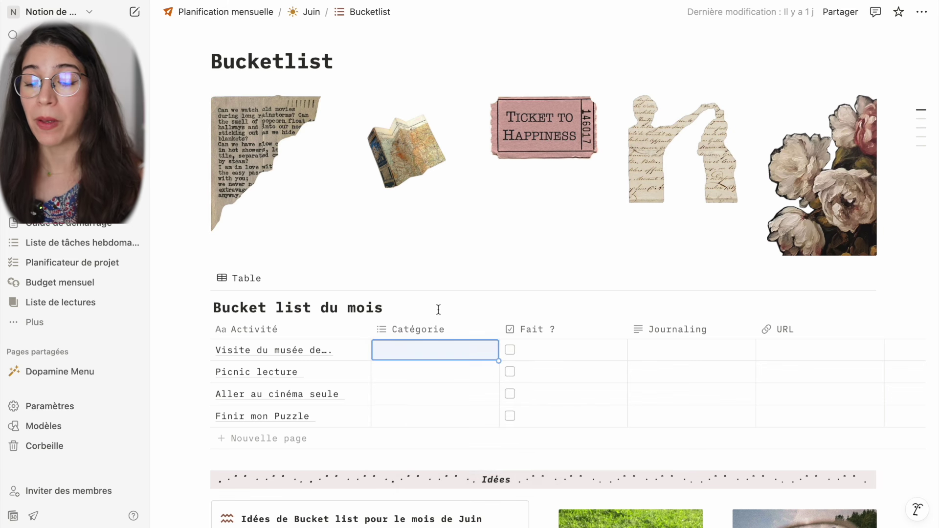
{"action": "left_click", "coordinate": [510, 350]}
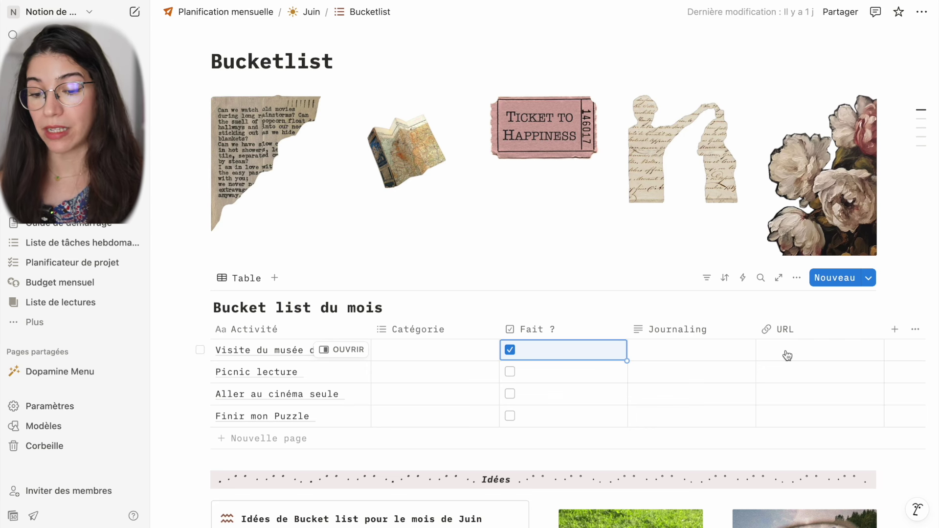
Examine the Idées section of the bucket list, from "Aventure & plein air" to "Moments magiques", with its accompanying images
{"action": "scroll", "coordinate": [788, 355], "scroll_direction": "down", "scroll_amount": 8}
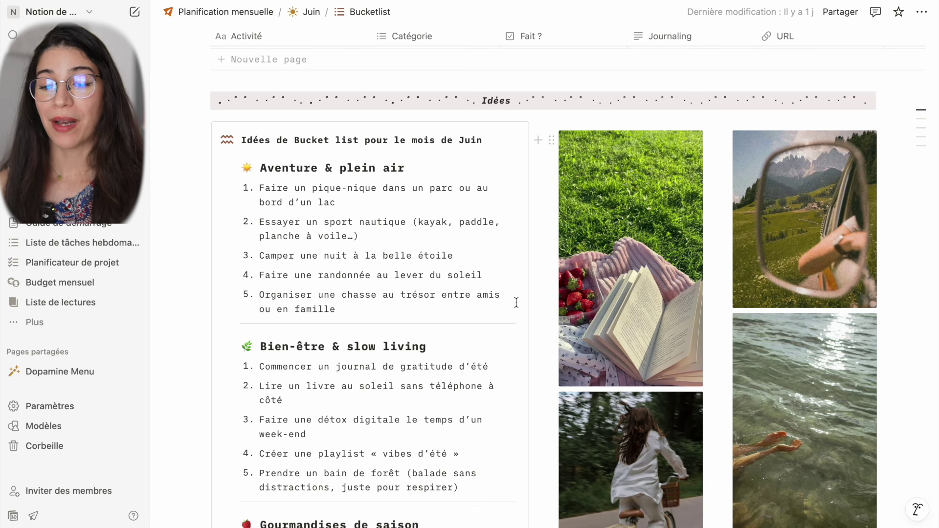
{"action": "scroll", "coordinate": [516, 302], "scroll_direction": "down", "scroll_amount": 1}
{"action": "scroll", "coordinate": [516, 302], "scroll_direction": "down", "scroll_amount": 10}
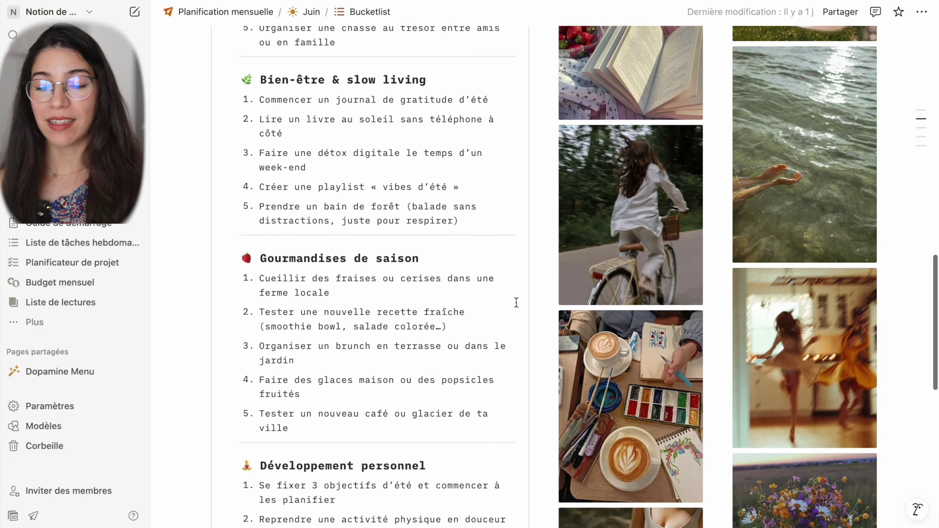
{"action": "scroll", "coordinate": [516, 303], "scroll_direction": "down", "scroll_amount": 1}
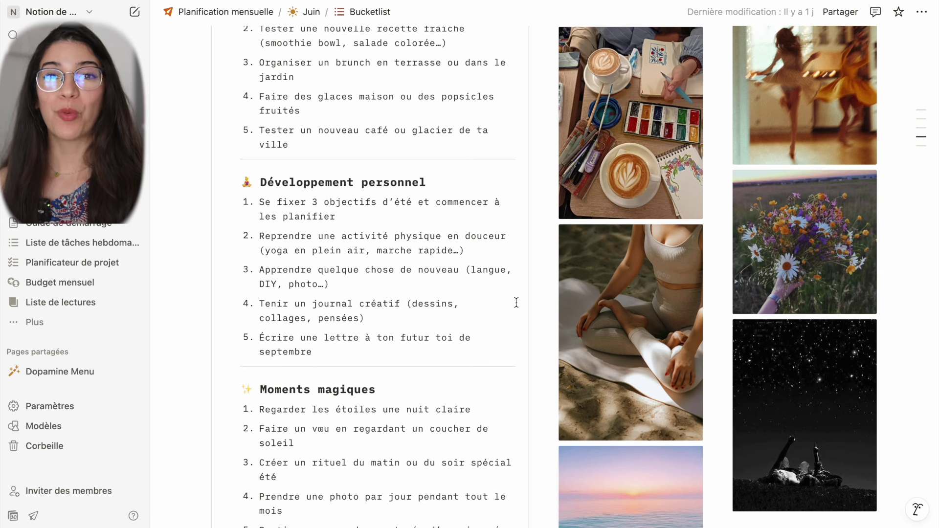
{"action": "scroll", "coordinate": [516, 302], "scroll_direction": "down", "scroll_amount": 2}
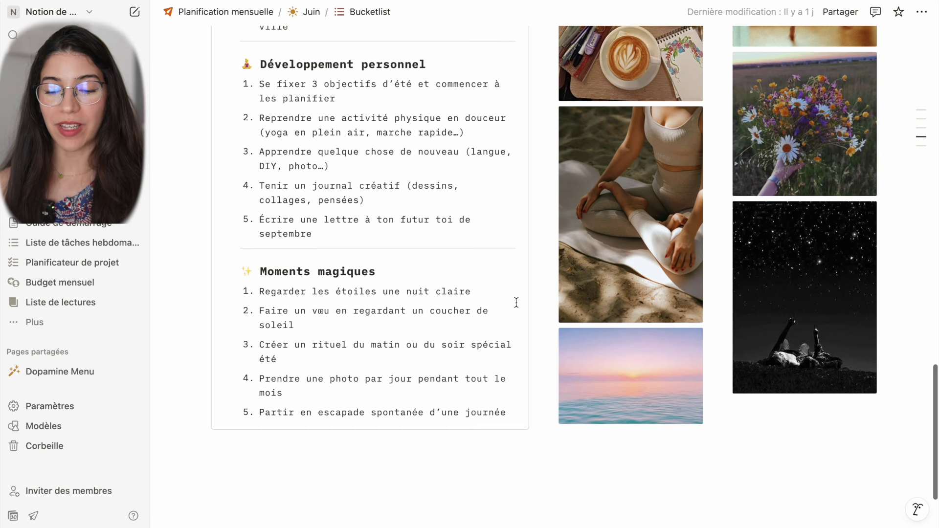
{"action": "scroll", "coordinate": [516, 302], "scroll_direction": "up", "scroll_amount": 4}
{"action": "scroll", "coordinate": [516, 302], "scroll_direction": "up", "scroll_amount": 3}
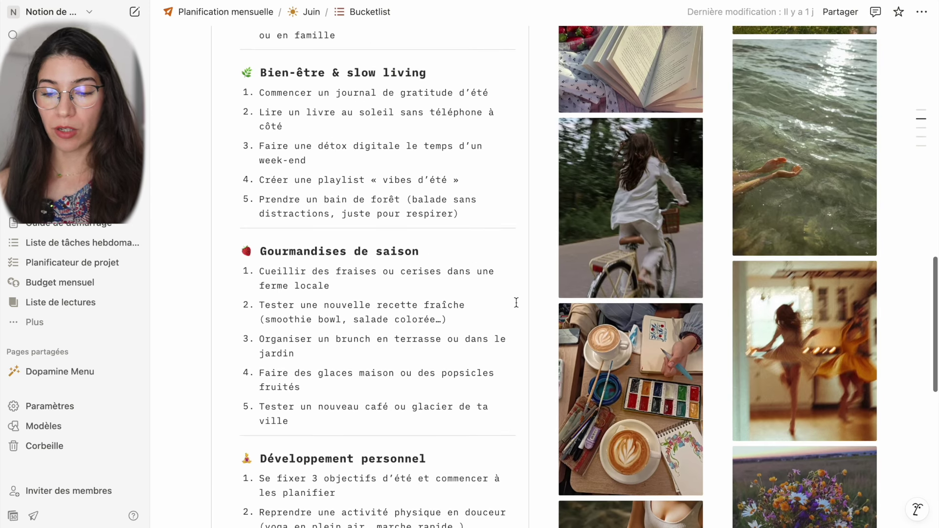
{"action": "scroll", "coordinate": [516, 302], "scroll_direction": "up", "scroll_amount": 2}
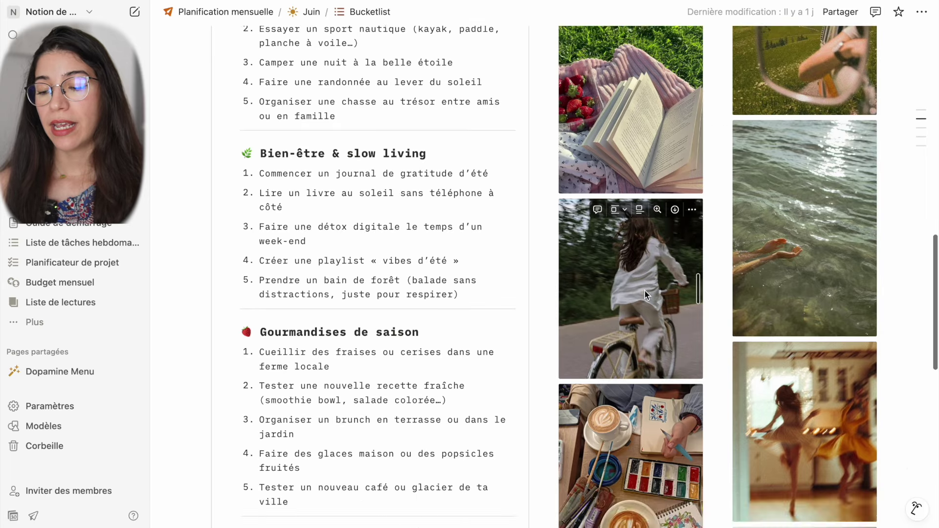
{"action": "scroll", "coordinate": [645, 290], "scroll_direction": "down", "scroll_amount": 6}
{"action": "scroll", "coordinate": [645, 291], "scroll_direction": "down", "scroll_amount": 2}
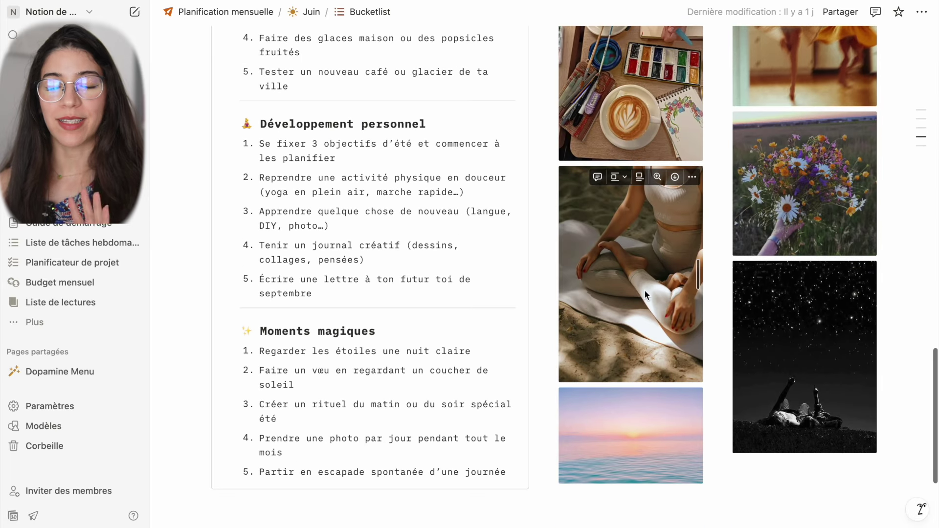
{"action": "scroll", "coordinate": [645, 289], "scroll_direction": "up", "scroll_amount": 15}
Return to the Juin page, open Mood Board and look through its five columns of images
{"action": "key", "text": "super+bracketleft"}
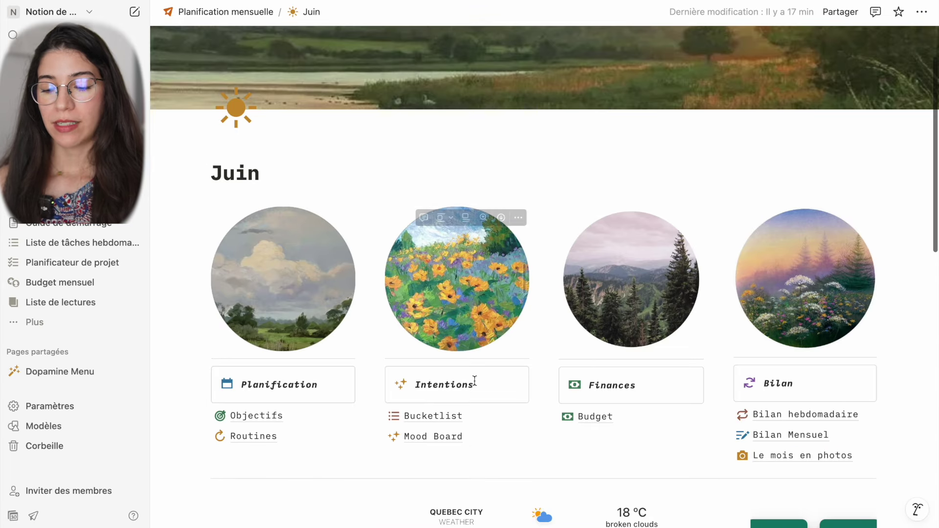
{"action": "mouse_move", "coordinate": [429, 444]}
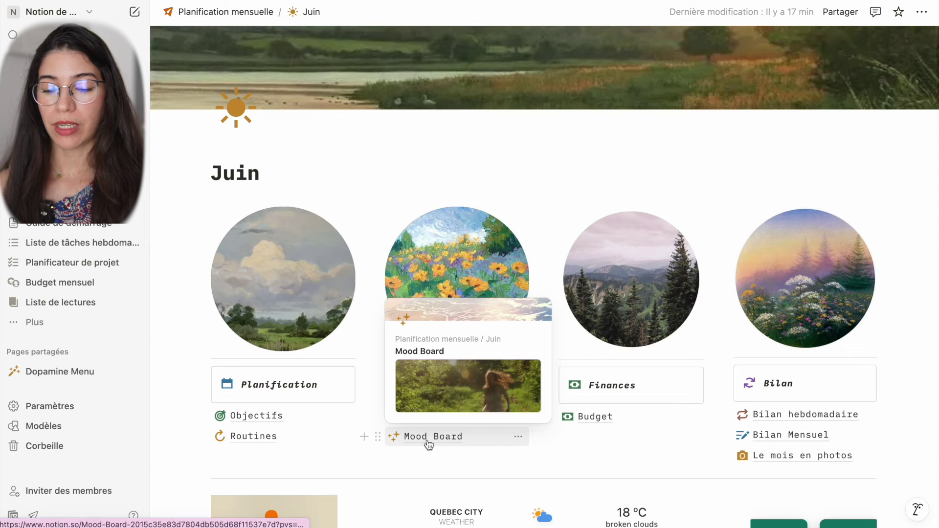
{"action": "left_click", "coordinate": [429, 444]}
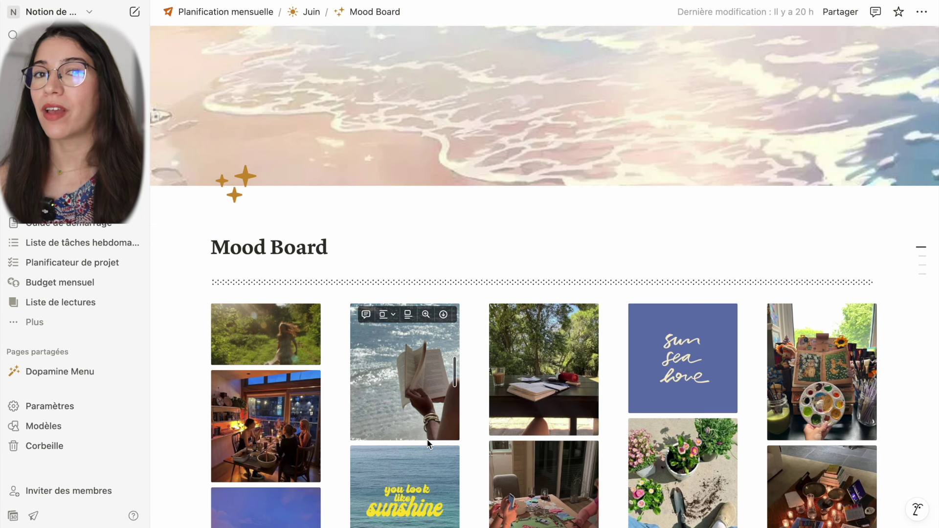
{"action": "scroll", "coordinate": [429, 444], "scroll_direction": "down", "scroll_amount": 3}
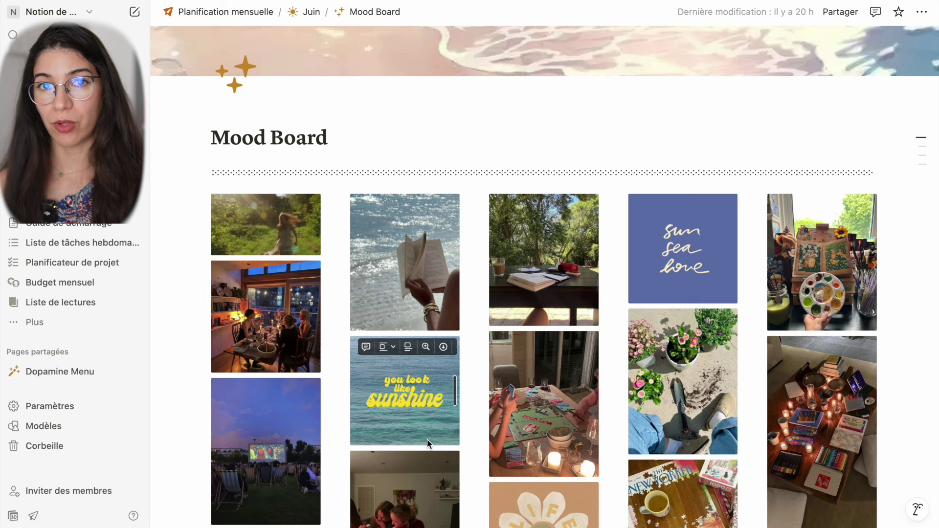
{"action": "scroll", "coordinate": [427, 439], "scroll_direction": "down", "scroll_amount": 2}
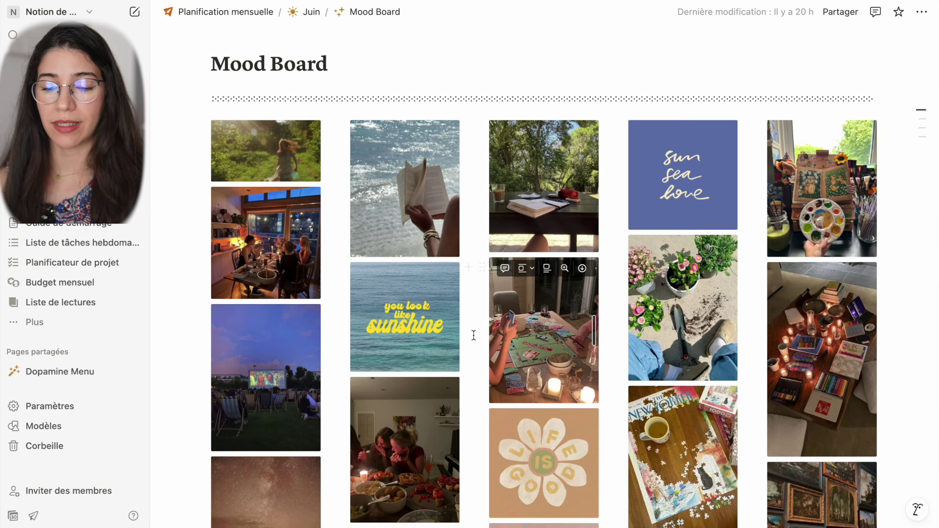
{"action": "scroll", "coordinate": [673, 200], "scroll_direction": "down", "scroll_amount": 8}
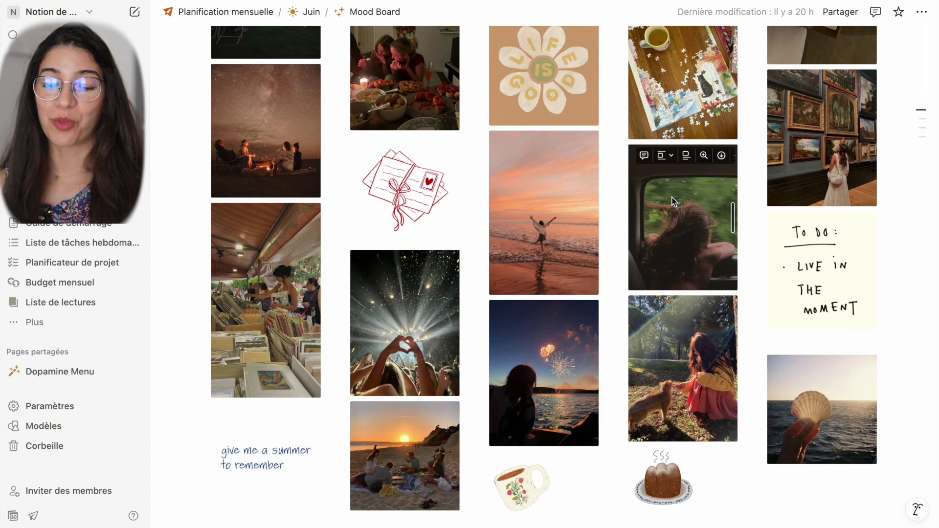
{"action": "scroll", "coordinate": [673, 200], "scroll_direction": "up", "scroll_amount": 8}
{"action": "scroll", "coordinate": [673, 201], "scroll_direction": "up", "scroll_amount": 1}
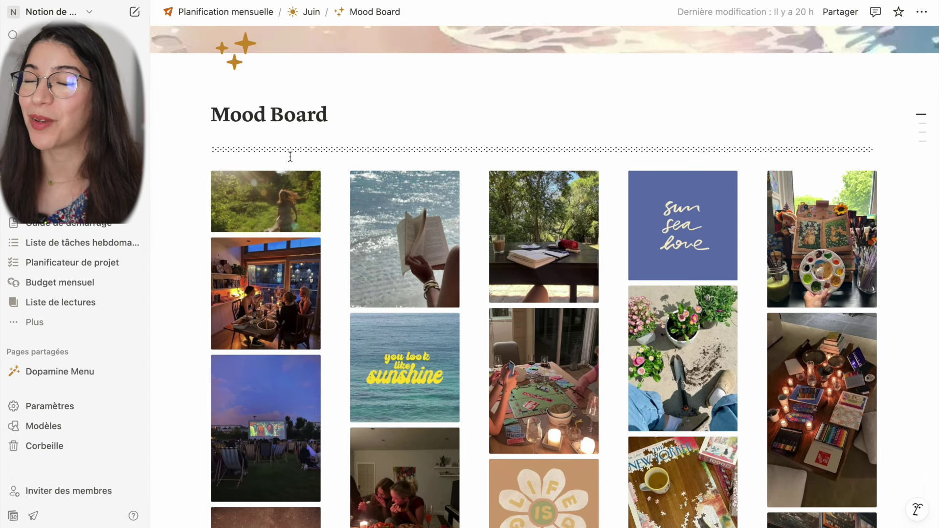
{"action": "left_click", "coordinate": [346, 180]}
{"action": "key", "text": "Down"}
{"action": "key", "text": "Down"}
{"action": "key", "text": "Down"}
{"action": "left_click_drag", "start_coordinate": [460, 168], "coordinate": [460, 166]}
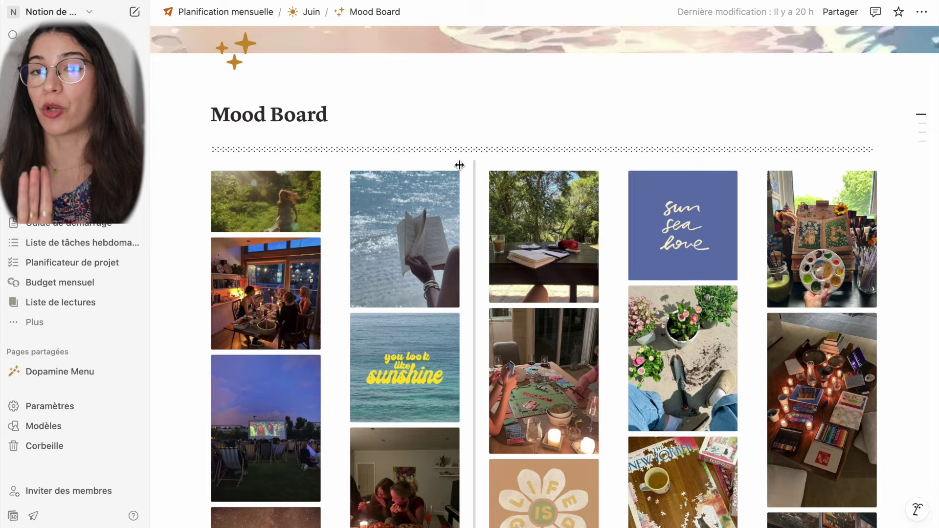
Read the "C'est quoi un MoodBoard ?" explanation, covering its purpose, typical elements and the Juin example
{"action": "scroll", "coordinate": [460, 165], "scroll_direction": "down", "scroll_amount": 15}
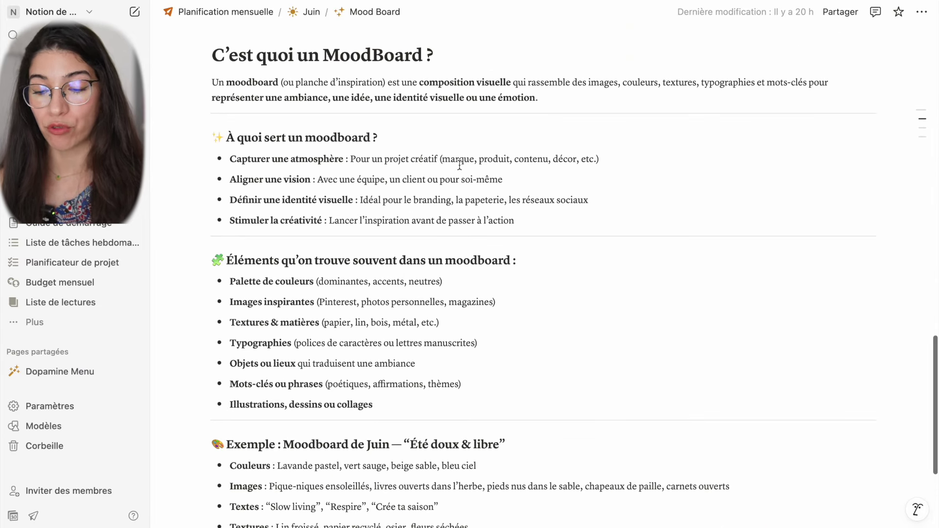
{"action": "scroll", "coordinate": [460, 166], "scroll_direction": "down", "scroll_amount": 3}
{"action": "scroll", "coordinate": [459, 163], "scroll_direction": "up", "scroll_amount": 4}
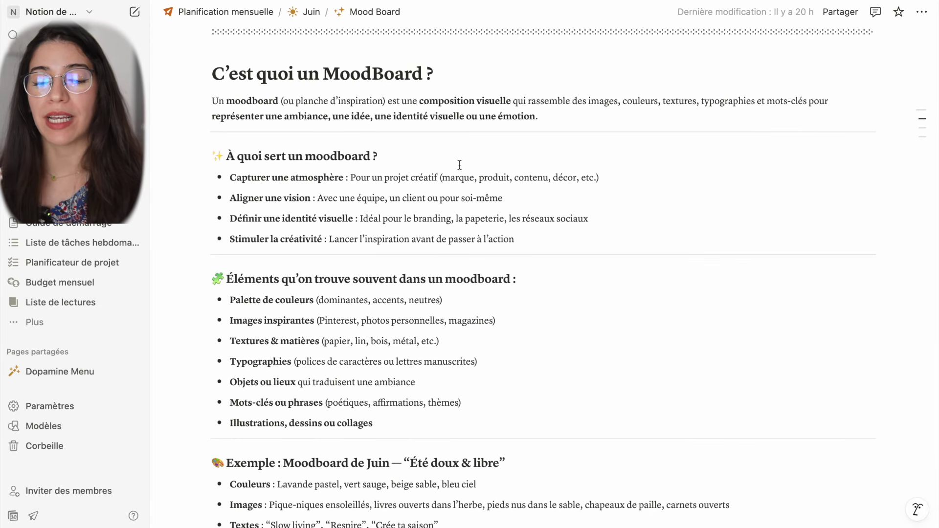
{"action": "scroll", "coordinate": [460, 165], "scroll_direction": "down", "scroll_amount": 3}
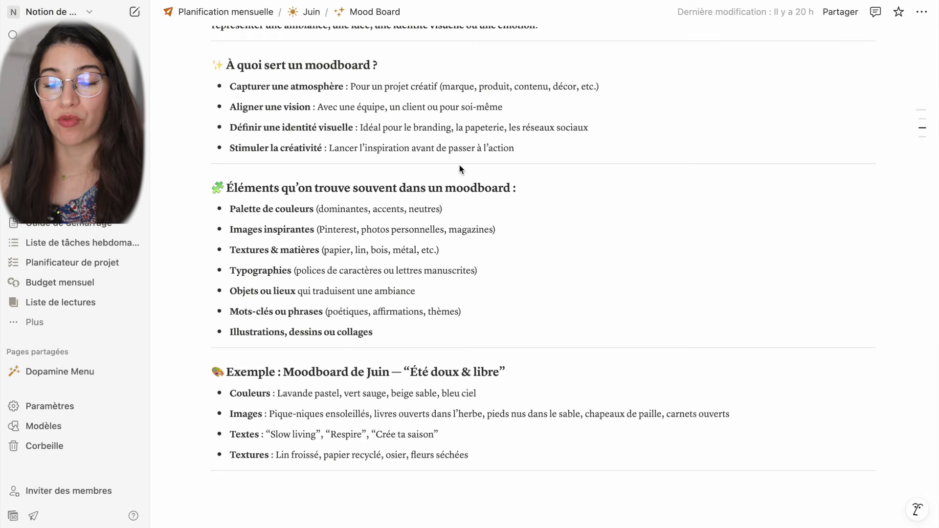
{"action": "scroll", "coordinate": [460, 166], "scroll_direction": "up", "scroll_amount": 10}
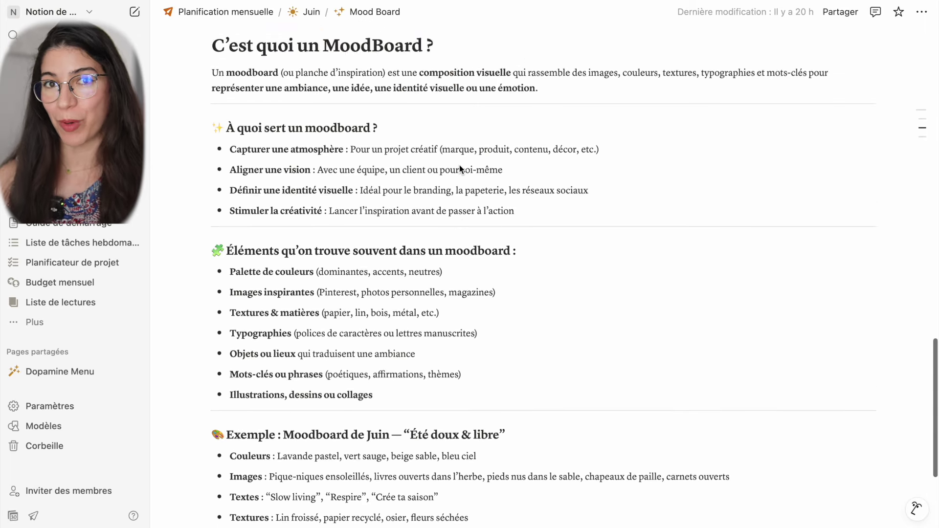
Return to the Juin page, open Budget and view the Montant field of Source 1 in the Revenus table without entering an amount
{"action": "key", "text": "super+bracketleft"}
{"action": "scroll", "coordinate": [509, 215], "scroll_direction": "down", "scroll_amount": 3}
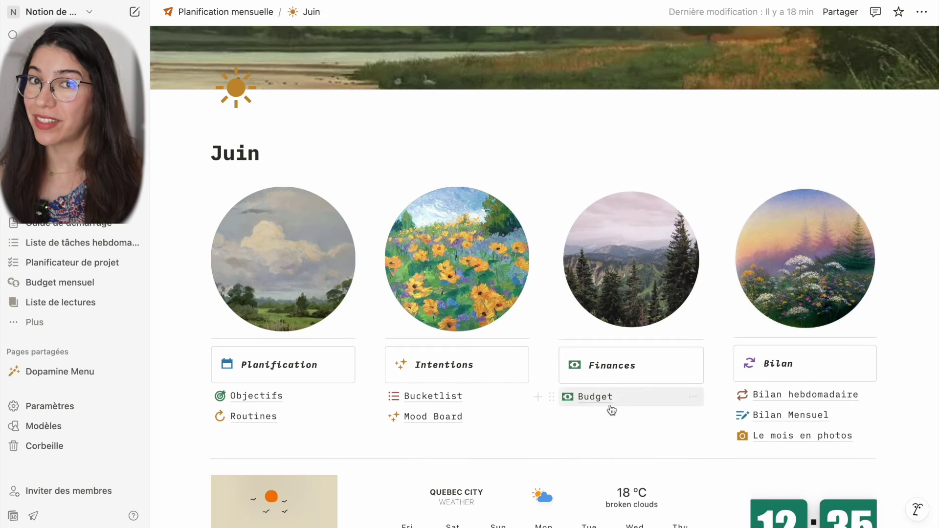
{"action": "mouse_move", "coordinate": [595, 401]}
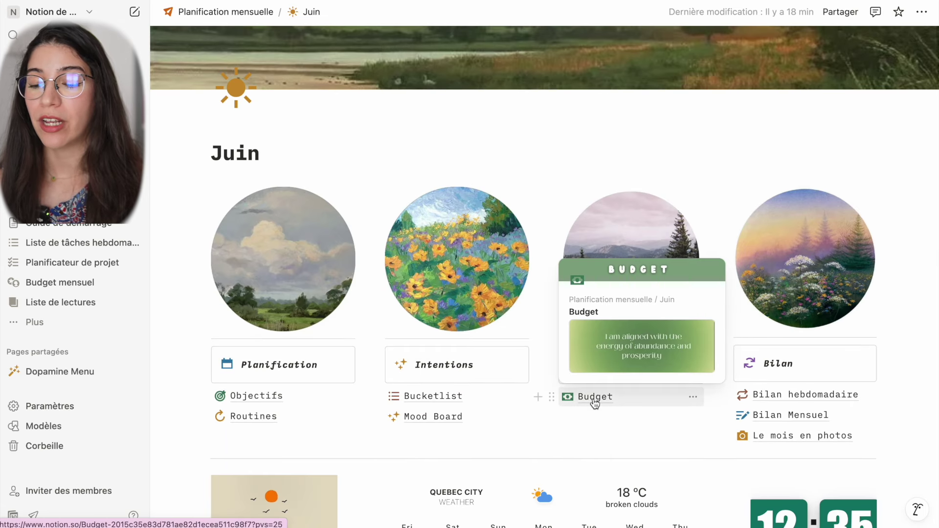
{"action": "left_click", "coordinate": [594, 398]}
{"action": "scroll", "coordinate": [595, 404], "scroll_direction": "down", "scroll_amount": 3}
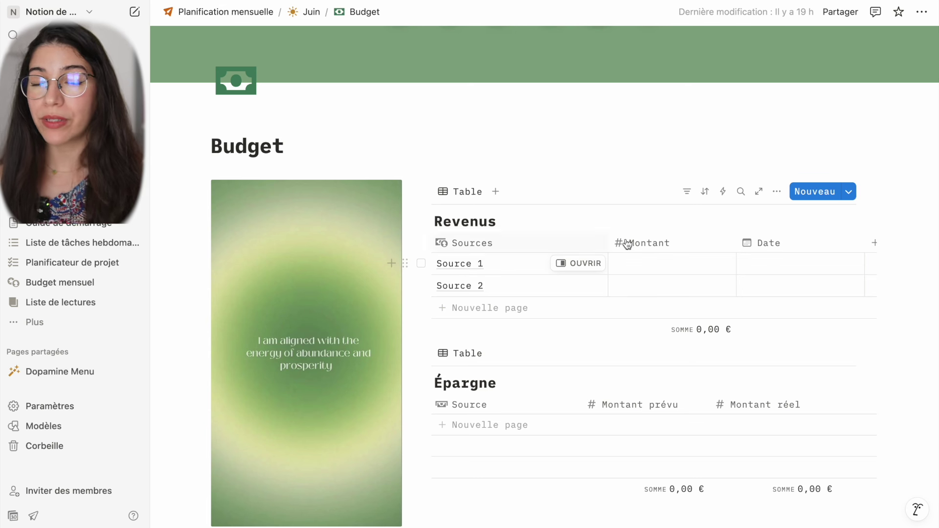
{"action": "left_click", "coordinate": [664, 258]}
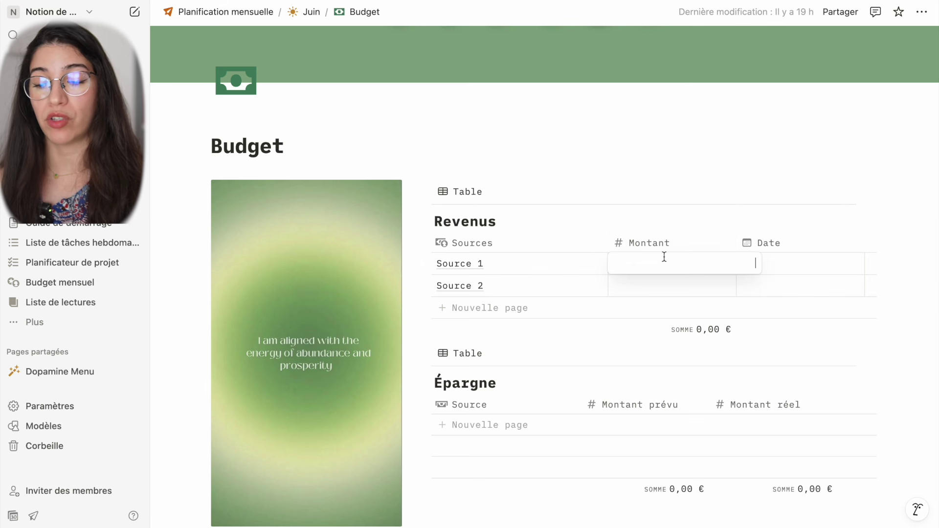
{"action": "key", "text": "Escape"}
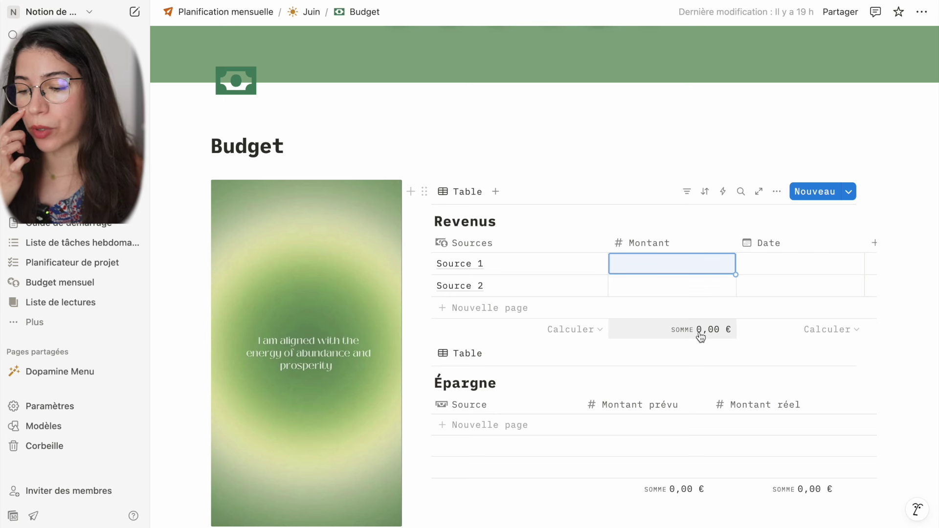
Look over the Budget page's Épargne table, the Dépenses gallery cards from Loyer to Imprévus, and the Transactions table
{"action": "scroll", "coordinate": [700, 336], "scroll_direction": "down", "scroll_amount": 3}
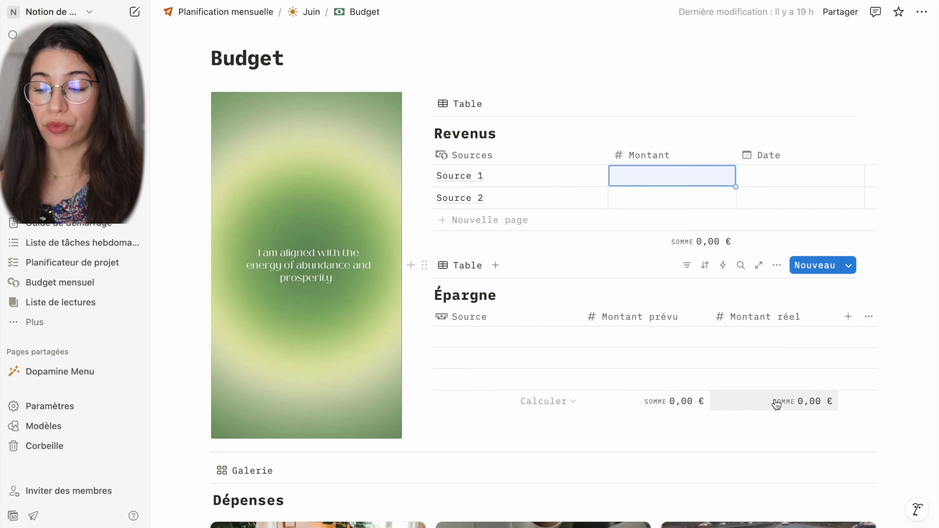
{"action": "scroll", "coordinate": [777, 404], "scroll_direction": "down", "scroll_amount": 6}
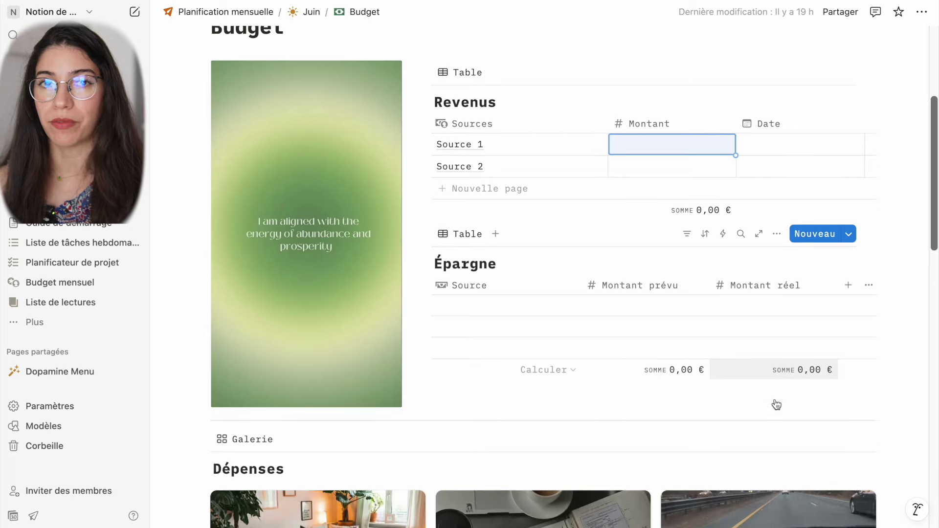
{"action": "scroll", "coordinate": [776, 404], "scroll_direction": "down", "scroll_amount": 3}
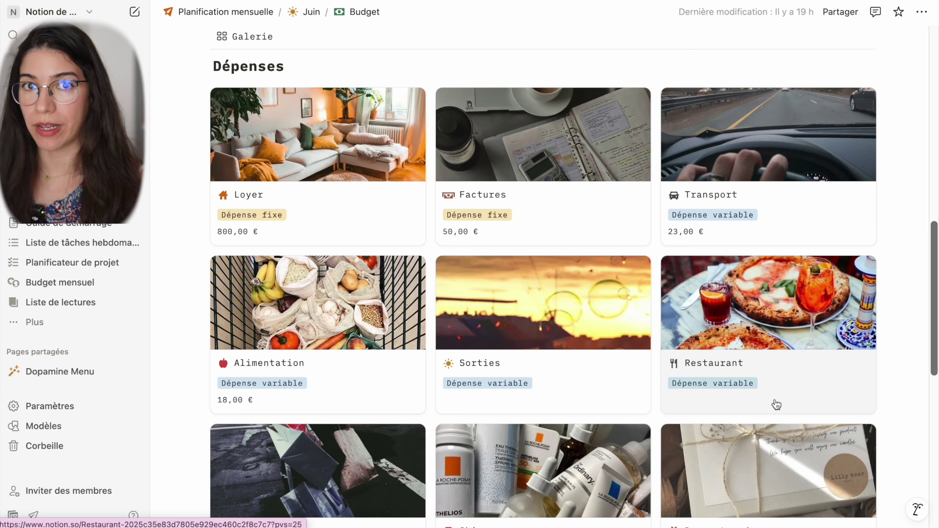
{"action": "scroll", "coordinate": [777, 404], "scroll_direction": "down", "scroll_amount": 9}
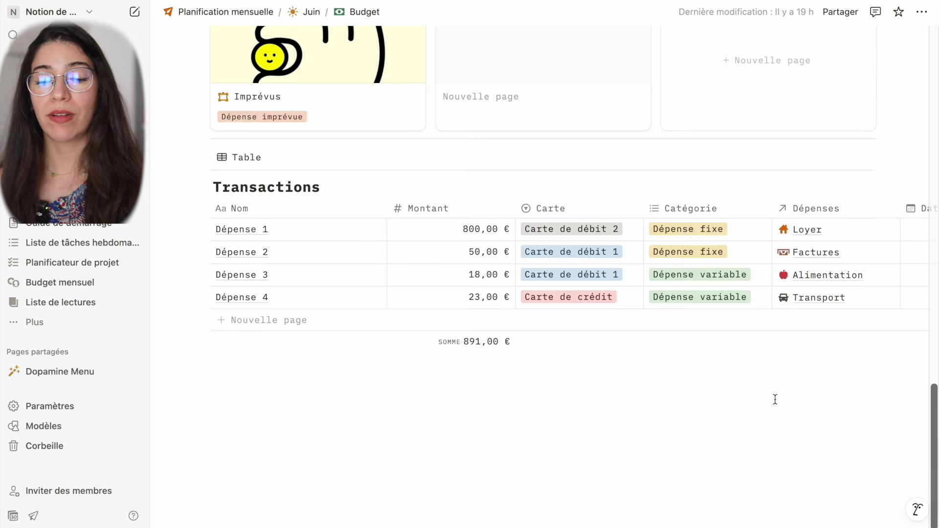
{"action": "scroll", "coordinate": [775, 399], "scroll_direction": "up", "scroll_amount": 10}
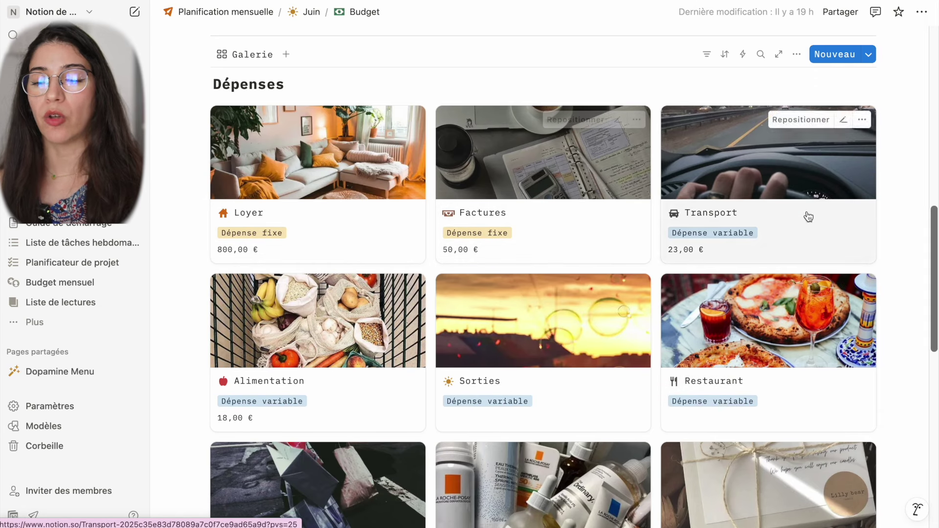
{"action": "scroll", "coordinate": [532, 351], "scroll_direction": "down", "scroll_amount": 5}
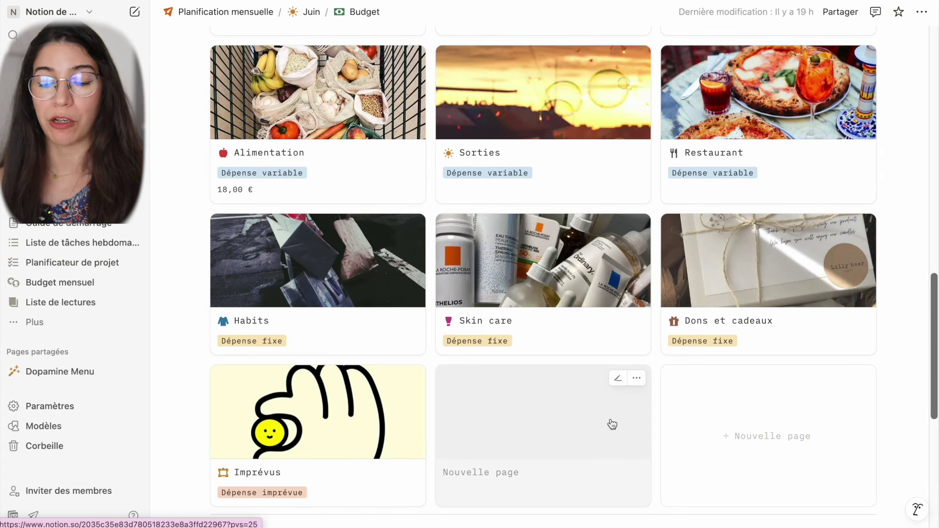
{"action": "scroll", "coordinate": [612, 424], "scroll_direction": "down", "scroll_amount": 2}
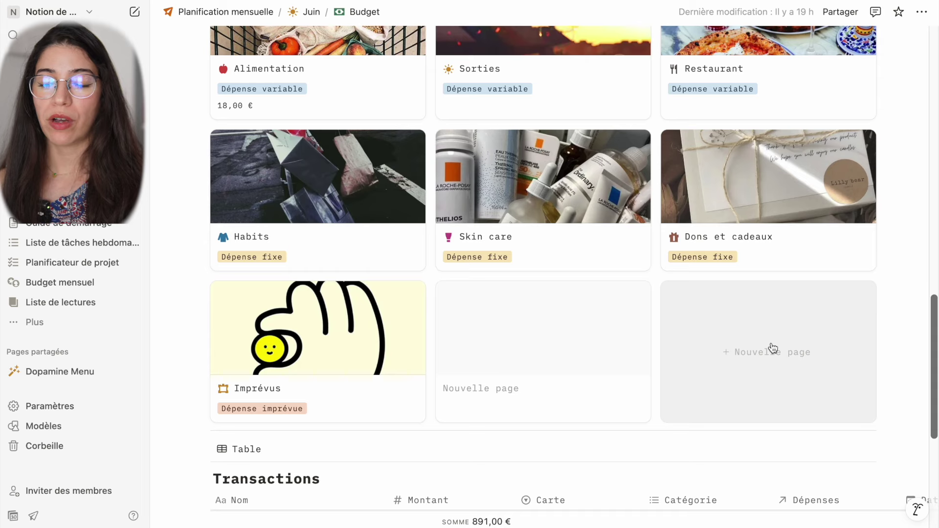
{"action": "scroll", "coordinate": [619, 378], "scroll_direction": "up", "scroll_amount": 8}
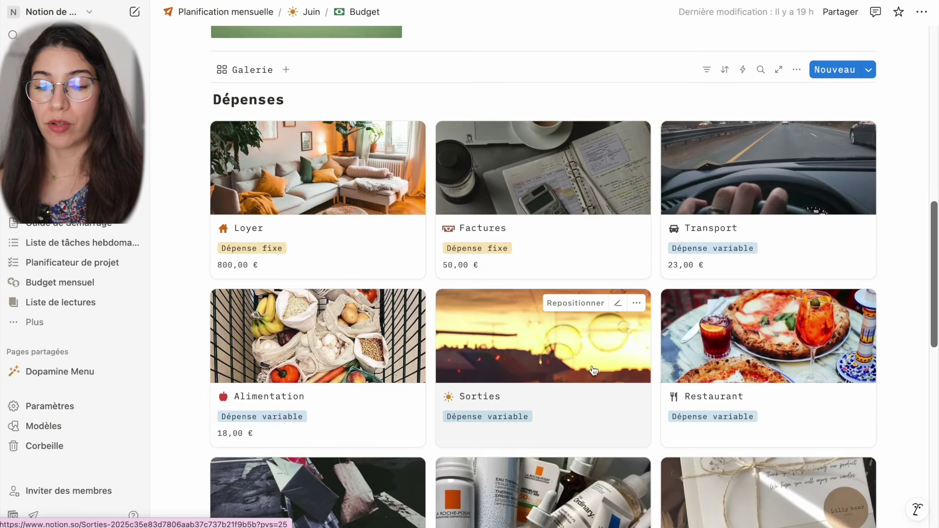
Open the Loyer expense card, view its Catégorie options and Budget alloué property without changing them, and return to the Dépenses gallery
{"action": "left_click", "coordinate": [384, 256]}
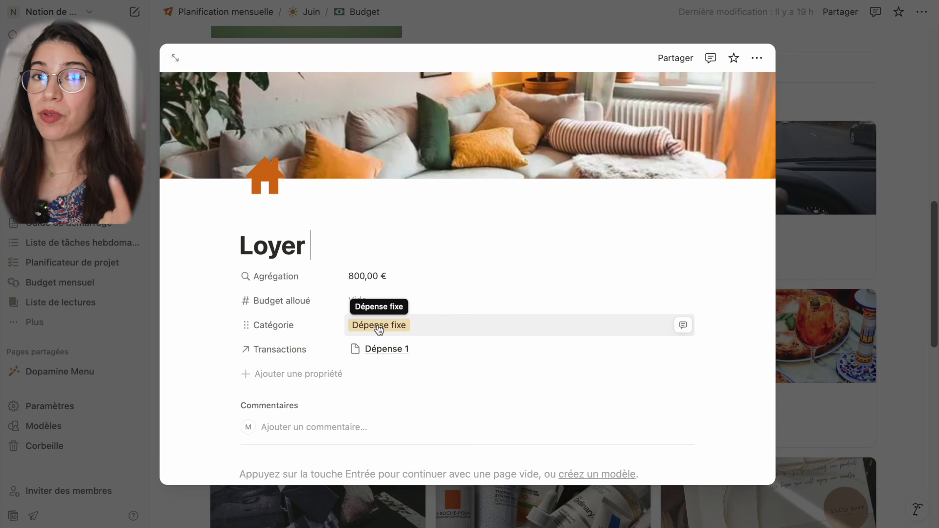
{"action": "left_click", "coordinate": [378, 327]}
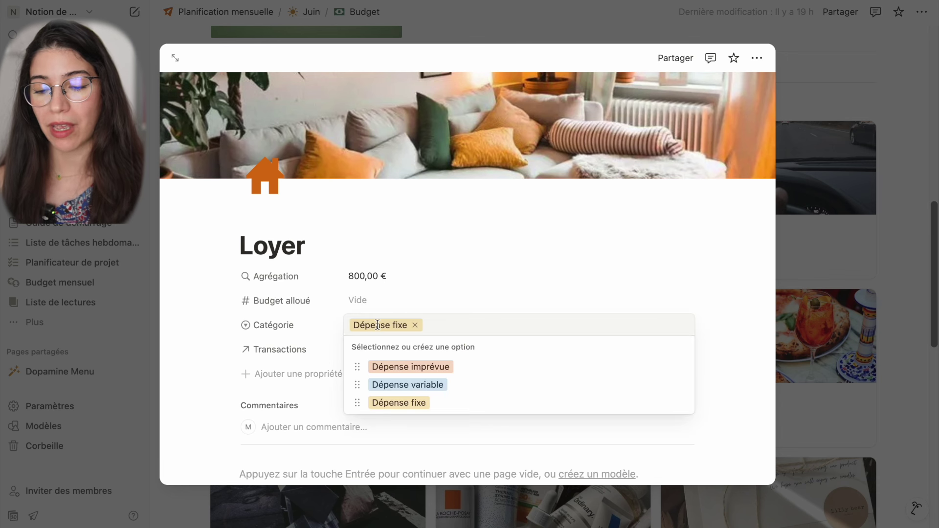
{"action": "left_click", "coordinate": [431, 301]}
{"action": "left_click", "coordinate": [894, 249]}
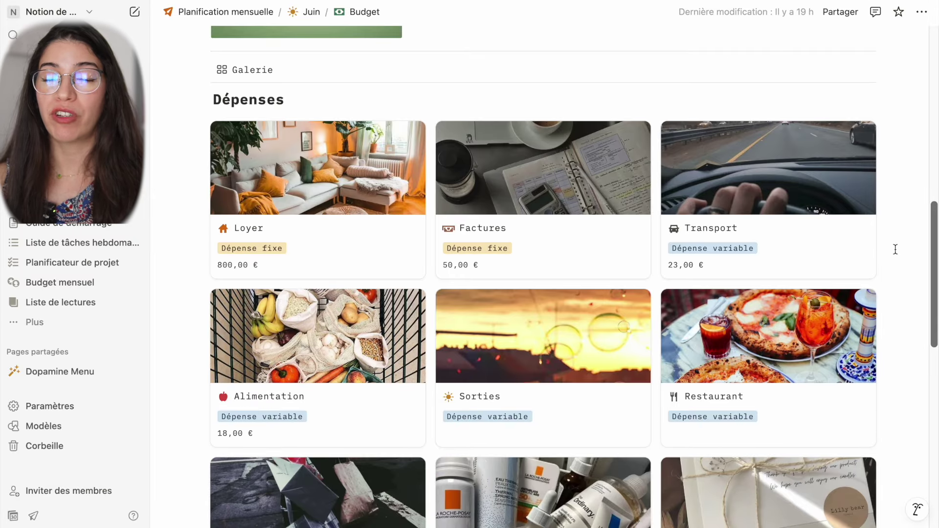
{"action": "left_click", "coordinate": [397, 228]}
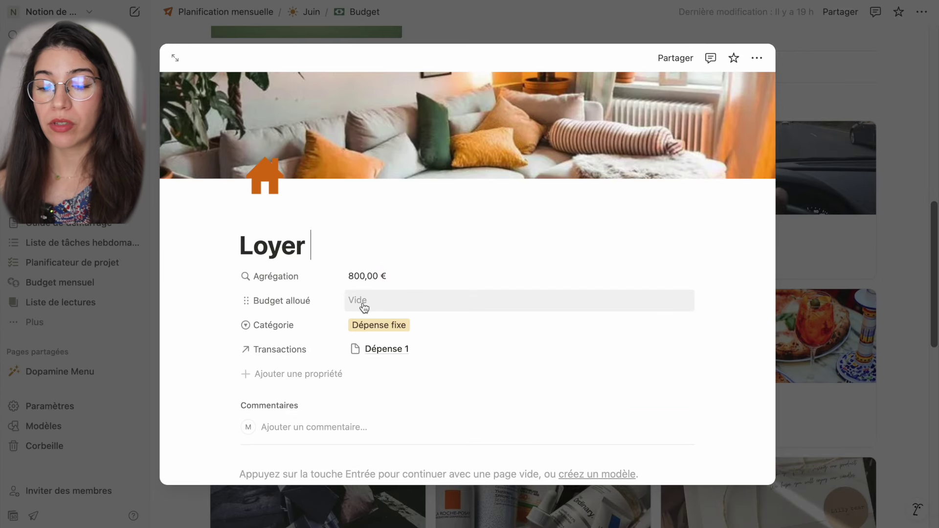
{"action": "left_click", "coordinate": [916, 204]}
View the Carte options available for Dépense 1 in the Transactions table, keeping the current selection
{"action": "scroll", "coordinate": [916, 203], "scroll_direction": "down", "scroll_amount": 10}
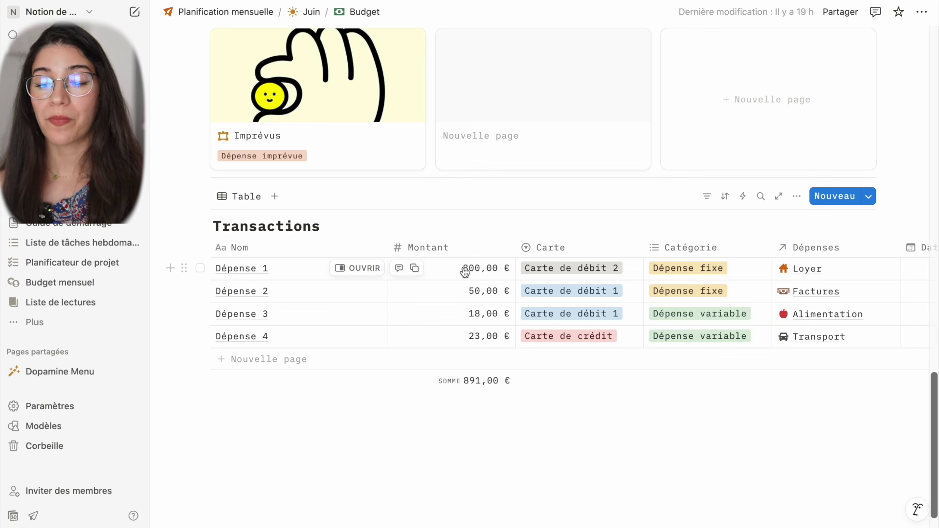
{"action": "left_click", "coordinate": [566, 269]}
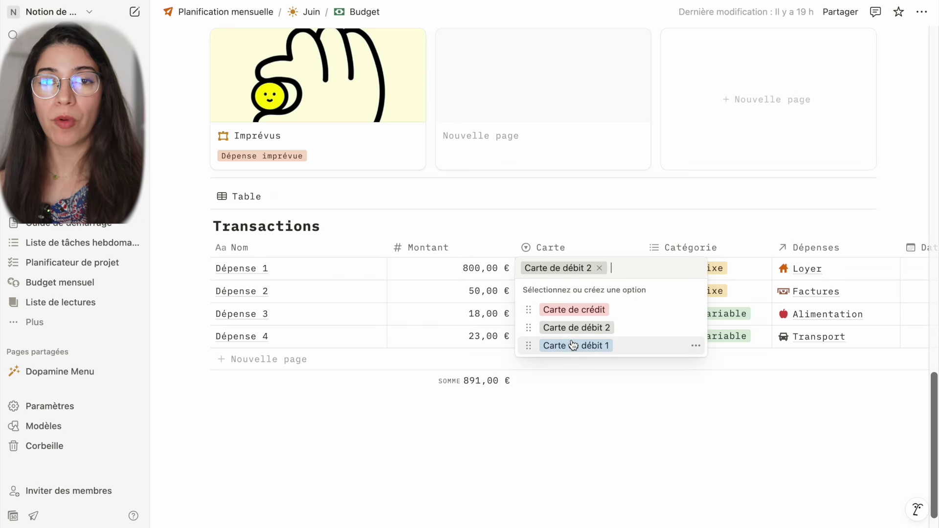
{"action": "left_click", "coordinate": [542, 436]}
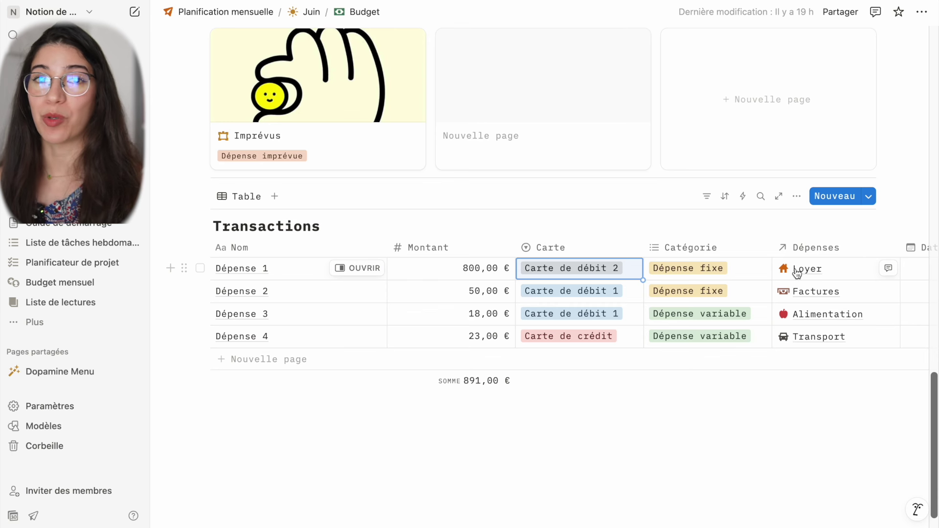
Compare the Catégorie and Dépenses entries in the Transactions table with the matching cards and amounts in the Dépenses gallery
{"action": "scroll", "coordinate": [797, 254], "scroll_direction": "up", "scroll_amount": 2}
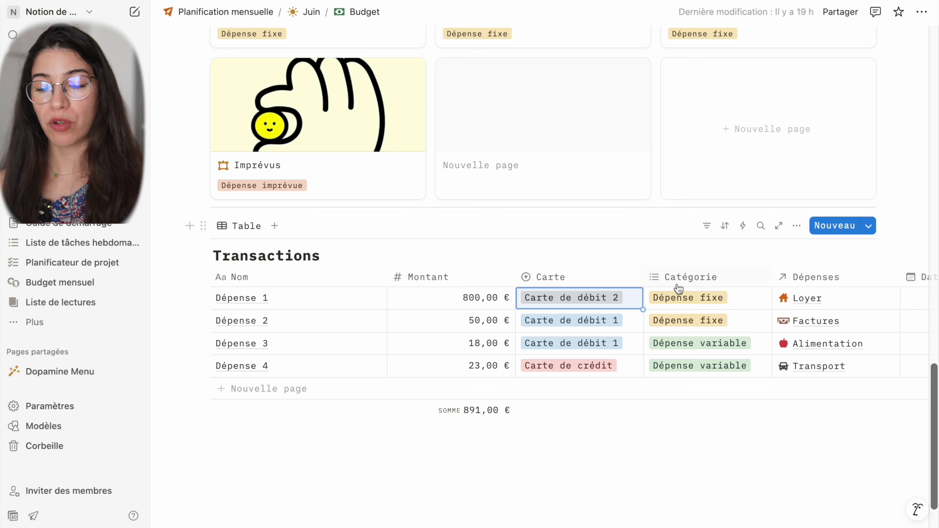
{"action": "scroll", "coordinate": [708, 300], "scroll_direction": "up", "scroll_amount": 6}
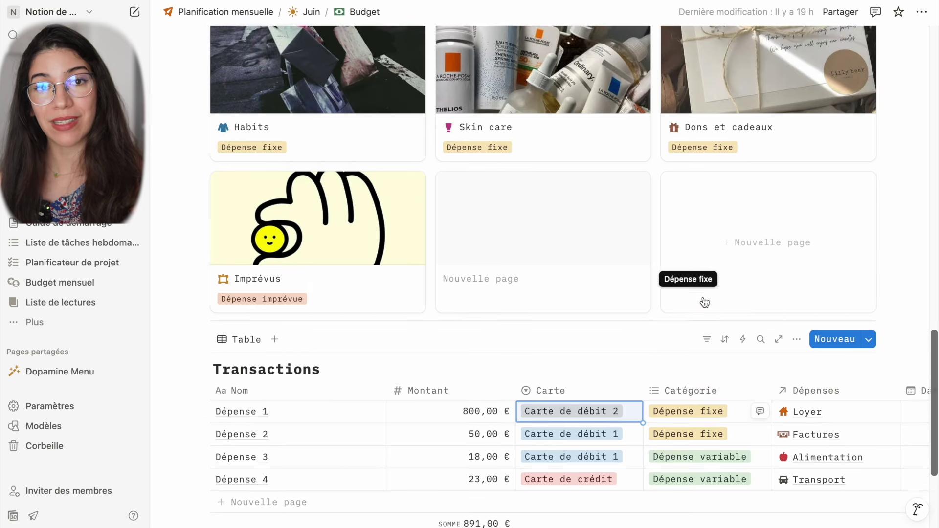
{"action": "scroll", "coordinate": [704, 302], "scroll_direction": "up", "scroll_amount": 5}
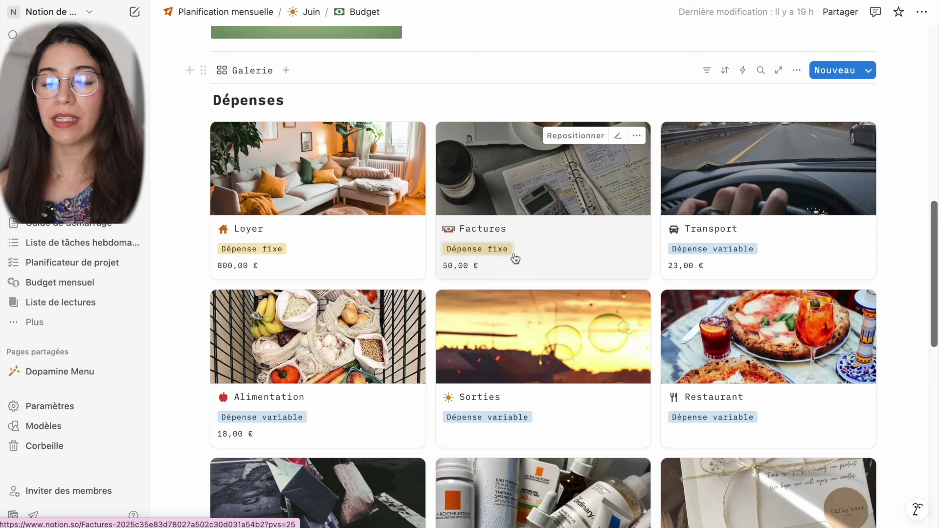
{"action": "scroll", "coordinate": [514, 256], "scroll_direction": "down", "scroll_amount": 10}
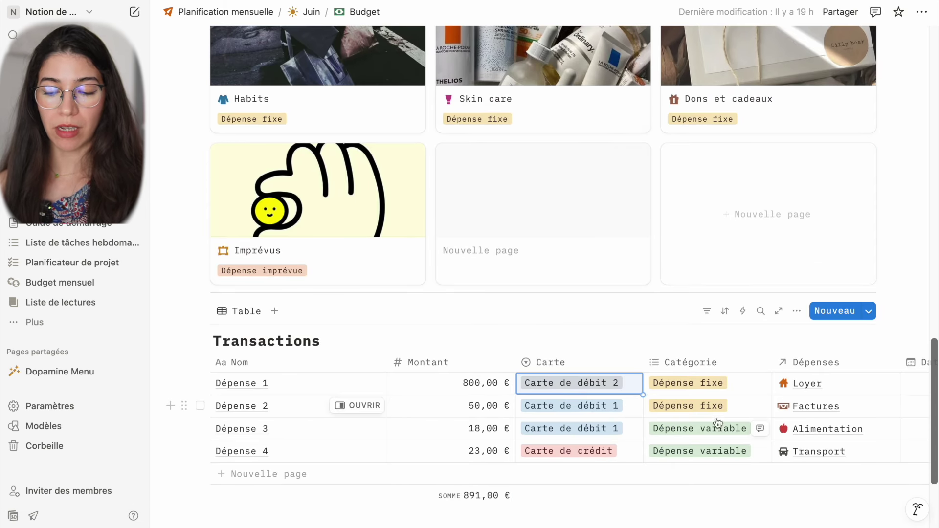
{"action": "scroll", "coordinate": [818, 415], "scroll_direction": "up", "scroll_amount": 8}
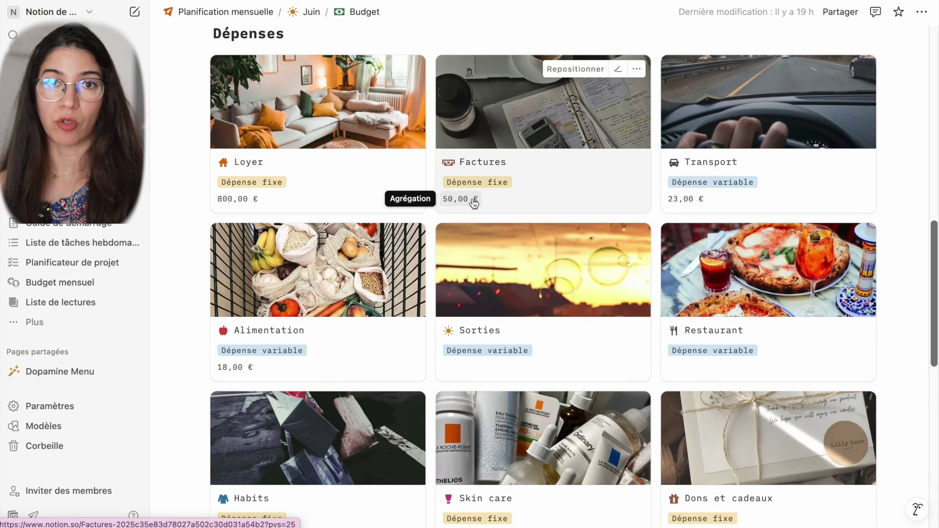
Add a transaction named "dépense 6" to the Transactions table with a Montant of 20 €
{"action": "scroll", "coordinate": [474, 203], "scroll_direction": "down", "scroll_amount": 10}
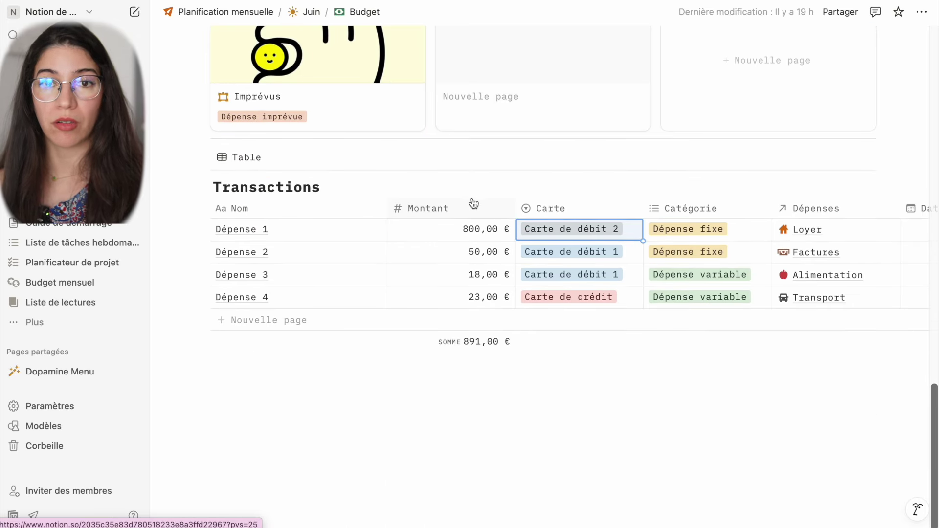
{"action": "left_click", "coordinate": [266, 323]}
{"action": "type", "text": "dépense"}
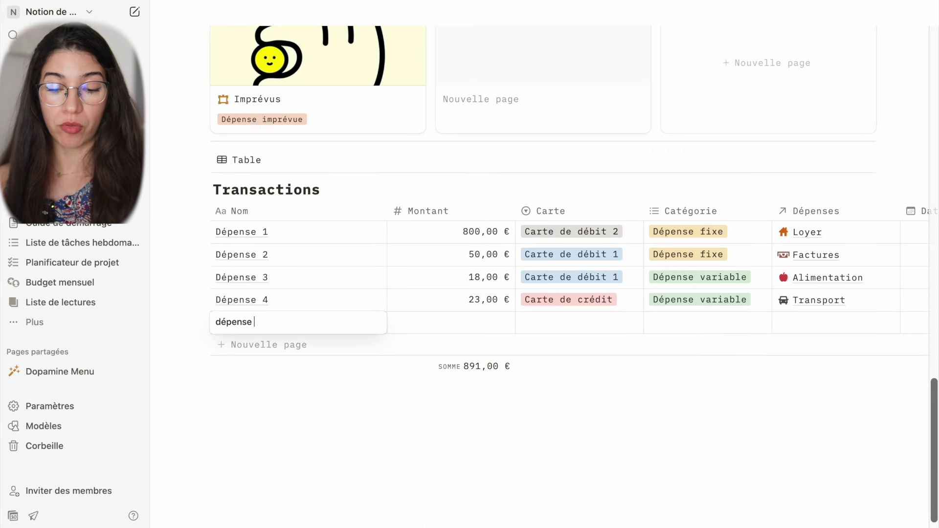
{"action": "type", "text": " 6"}
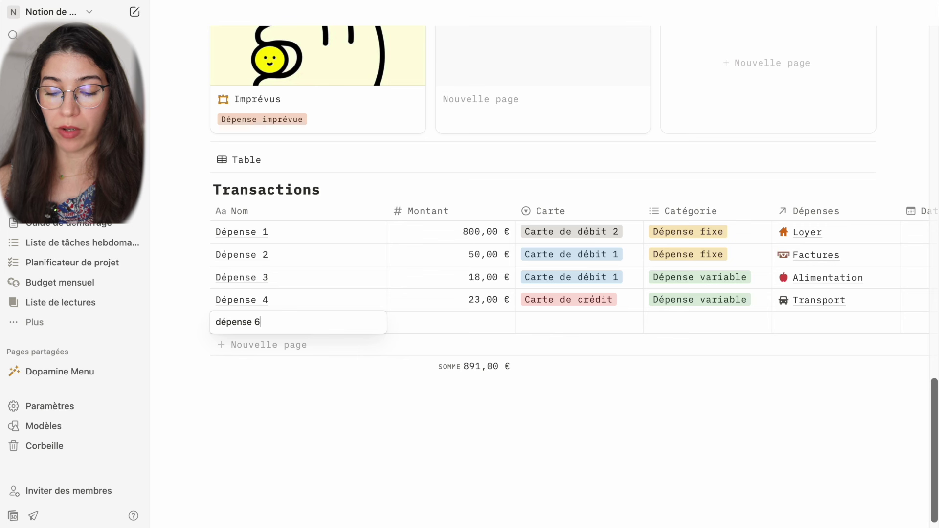
{"action": "key", "text": "Return"}
{"action": "left_click", "coordinate": [483, 325]}
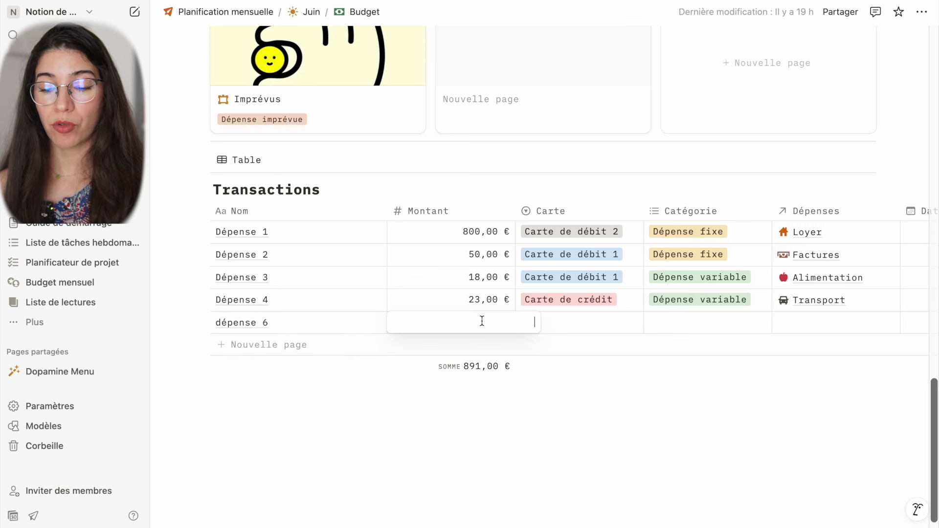
{"action": "type", "text": "20,00 €"}
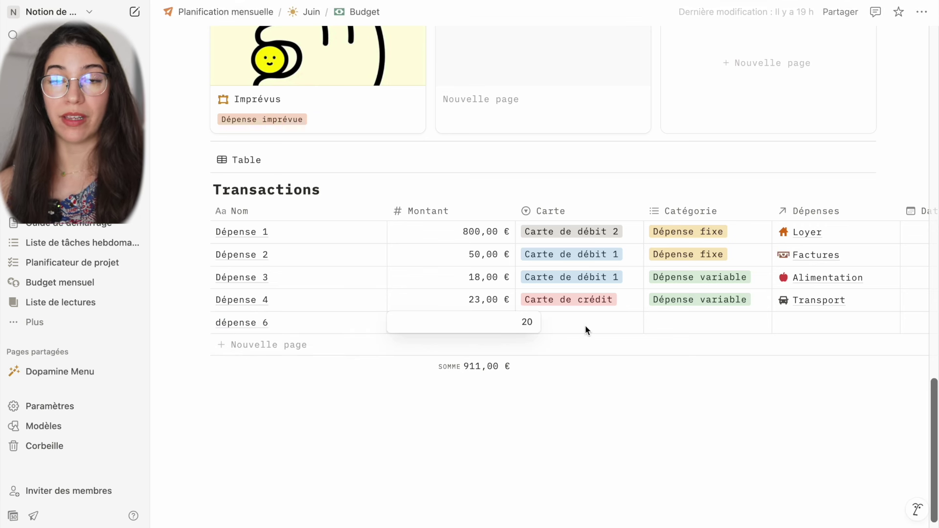
Set the Carte of dépense 6 to Carte de débit 2 and its Catégorie to Dépense fixe
{"action": "left_click", "coordinate": [585, 327]}
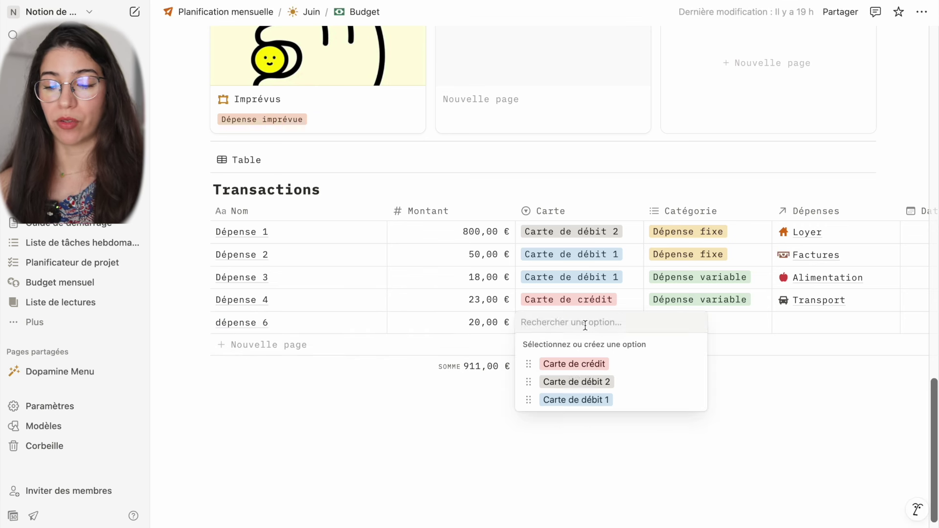
{"action": "left_click", "coordinate": [576, 382]}
{"action": "left_click", "coordinate": [681, 325]}
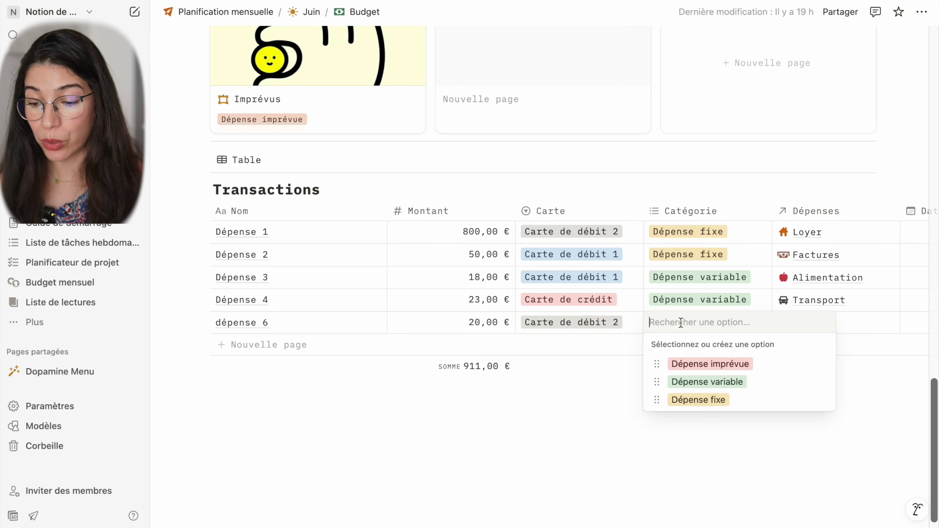
{"action": "left_click", "coordinate": [697, 401]}
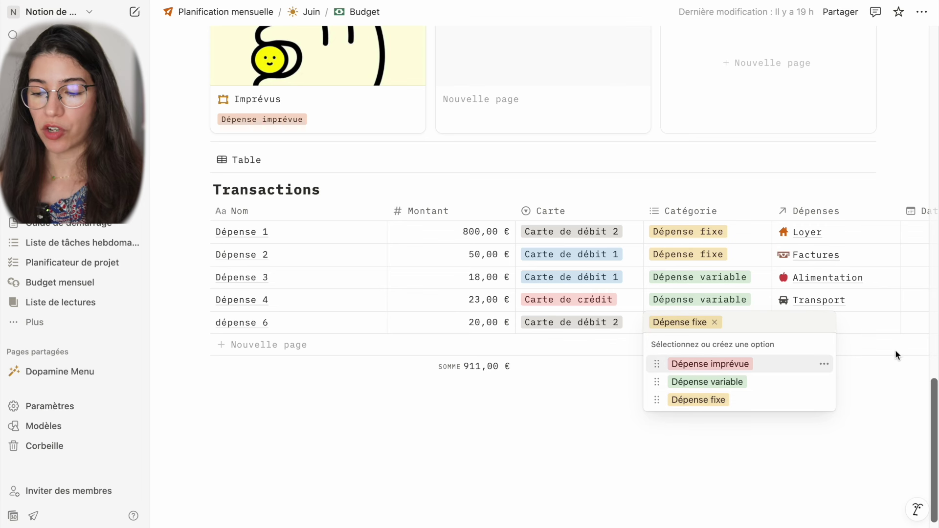
{"action": "key", "text": "Escape"}
Link dépense 6 to the Factures expense and check the aggregated amount on the Factures card in the Dépenses gallery
{"action": "left_click", "coordinate": [827, 333]}
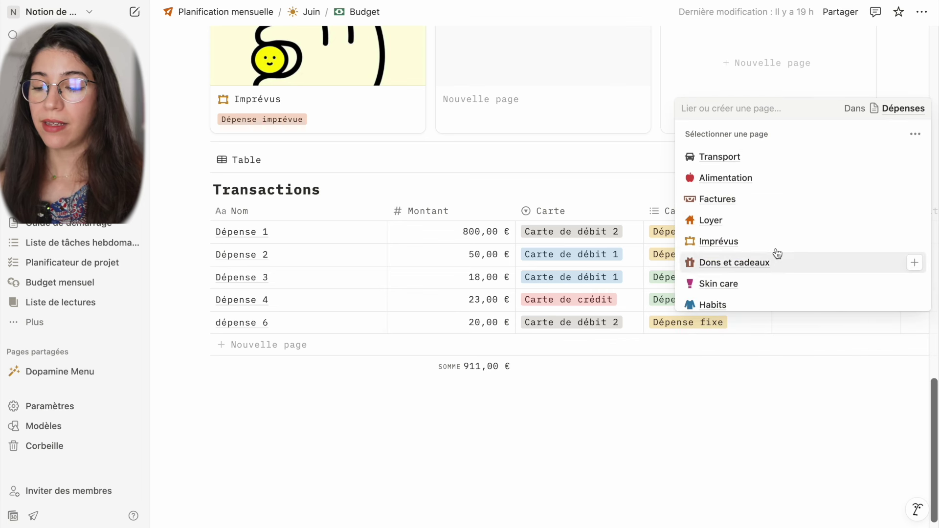
{"action": "left_click", "coordinate": [707, 201]}
{"action": "key", "text": "Escape"}
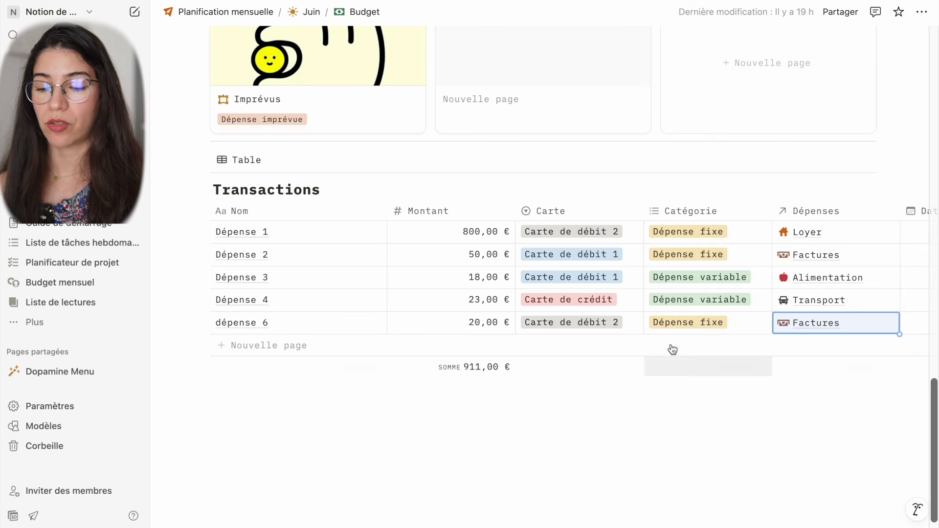
{"action": "scroll", "coordinate": [911, 262], "scroll_direction": "up", "scroll_amount": 10}
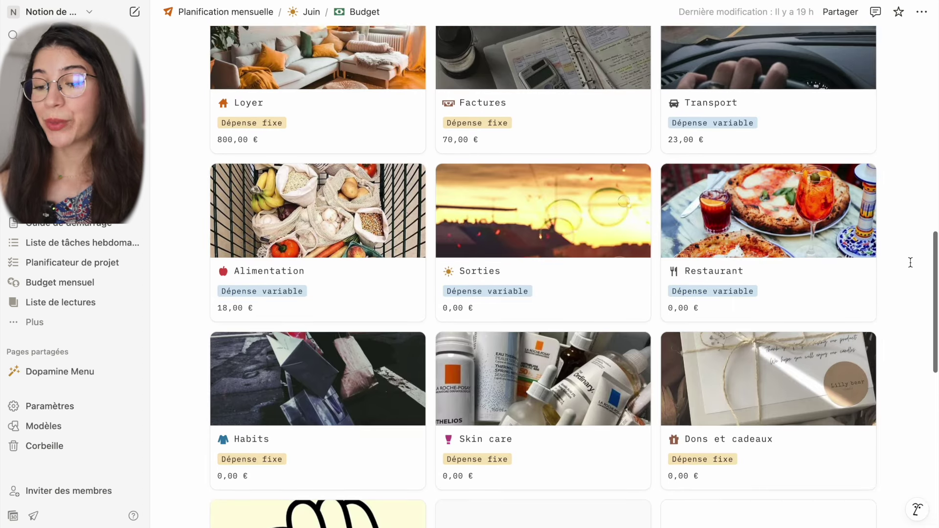
{"action": "scroll", "coordinate": [910, 262], "scroll_direction": "up", "scroll_amount": 3}
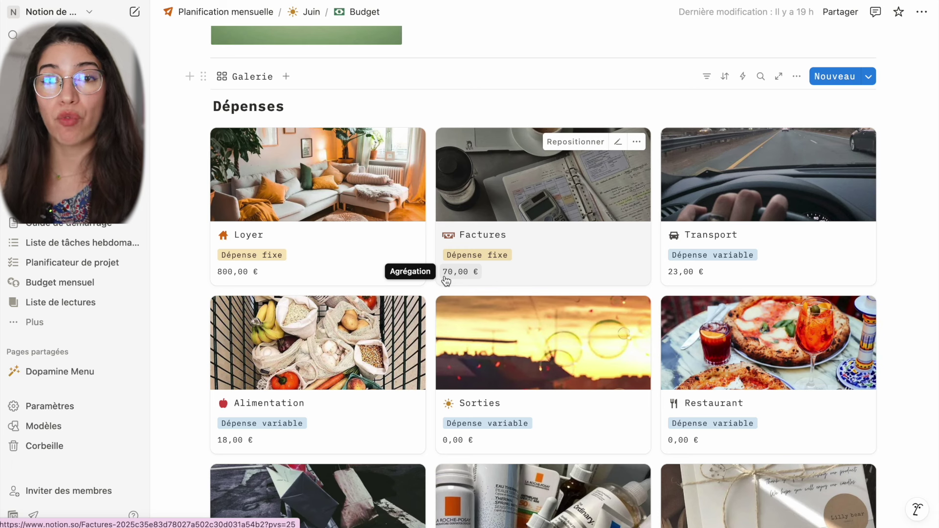
Set the Budget alloué of the Transport expense card in the Dépenses gallery to 50 €
{"action": "scroll", "coordinate": [446, 280], "scroll_direction": "down", "scroll_amount": 2}
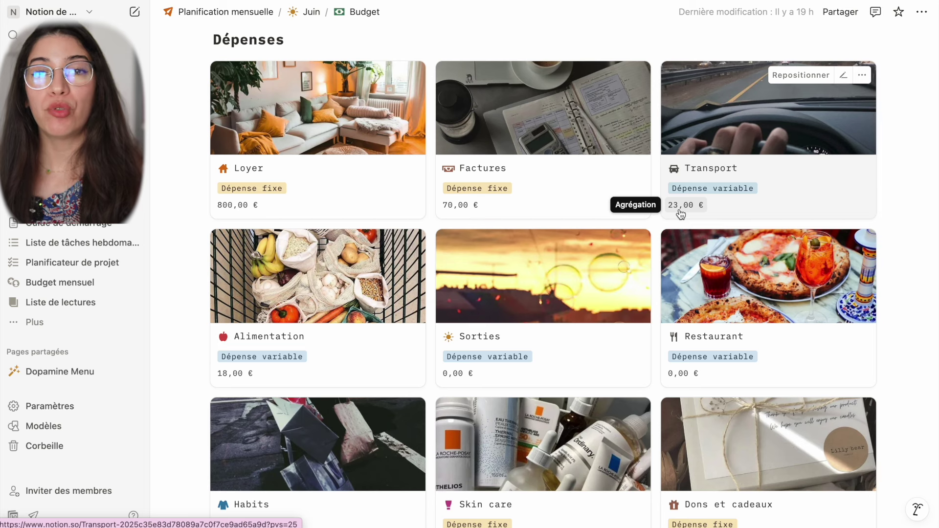
{"action": "left_click", "coordinate": [817, 178]}
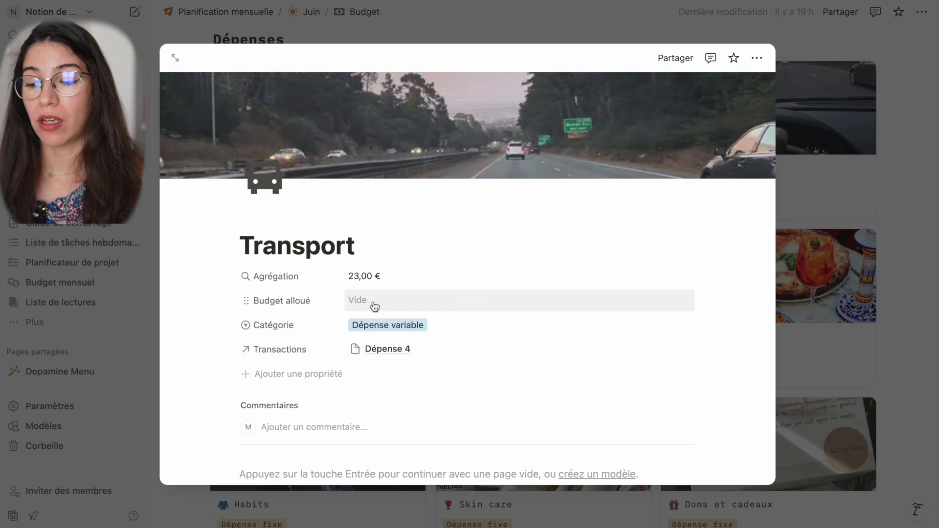
{"action": "left_click", "coordinate": [371, 306]}
{"action": "type", "text": "50"}
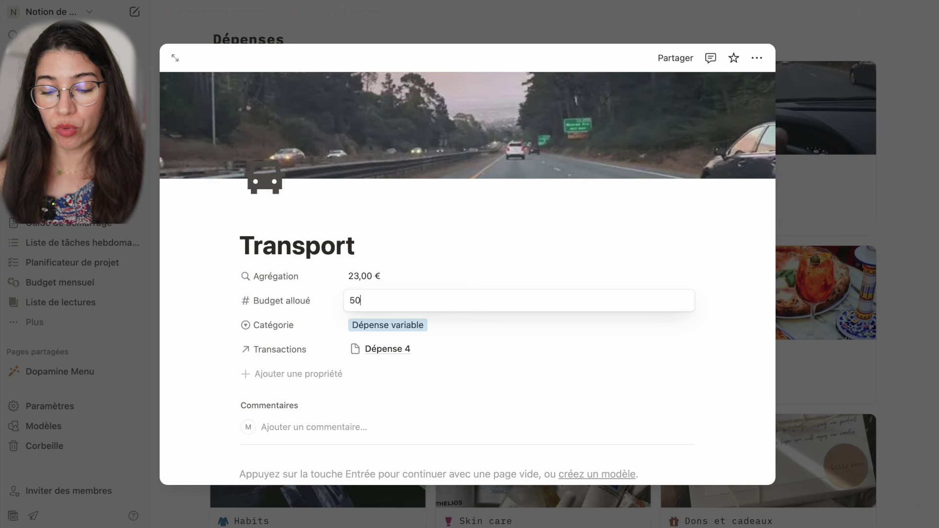
{"action": "key", "text": "Return"}
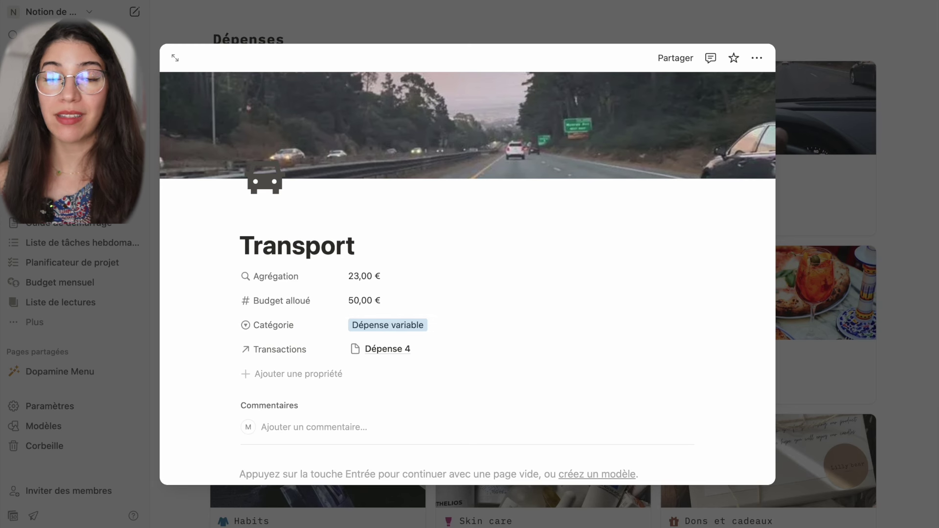
{"action": "left_click", "coordinate": [900, 223]}
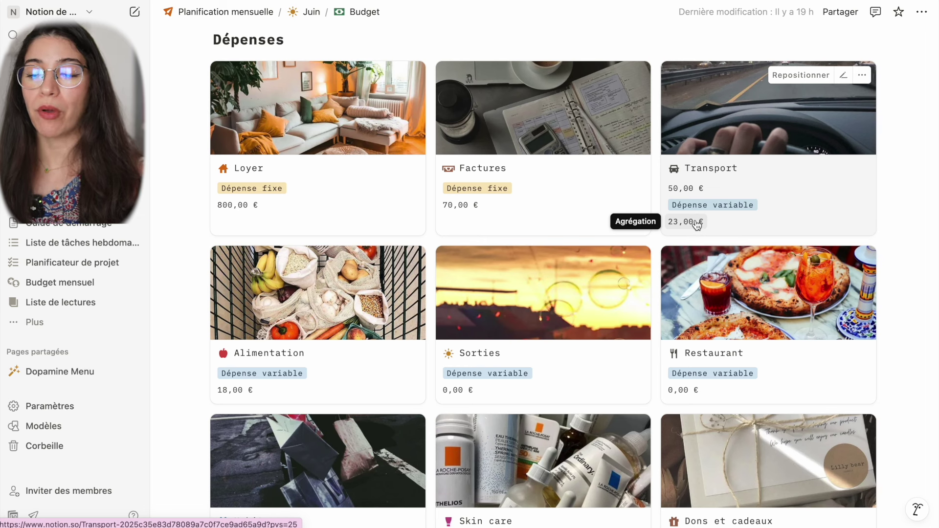
Add a filter on the Catégorie property to the Transactions table below the expense cards
{"action": "scroll", "coordinate": [698, 224], "scroll_direction": "down", "scroll_amount": 2}
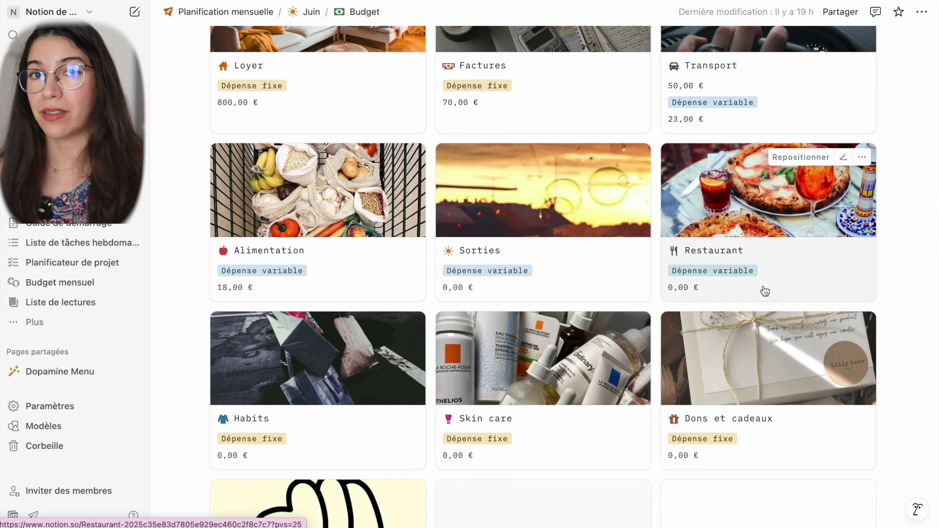
{"action": "scroll", "coordinate": [766, 292], "scroll_direction": "down", "scroll_amount": 3}
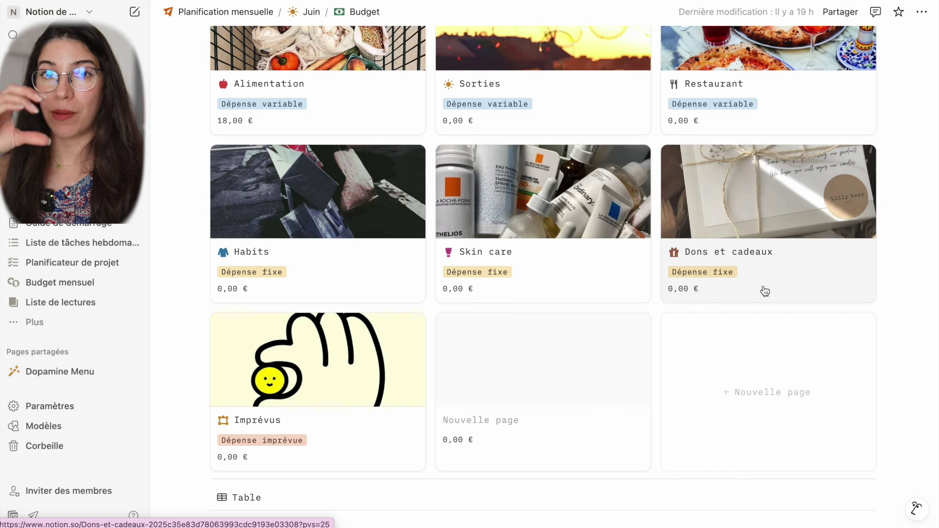
{"action": "scroll", "coordinate": [765, 291], "scroll_direction": "down", "scroll_amount": 6}
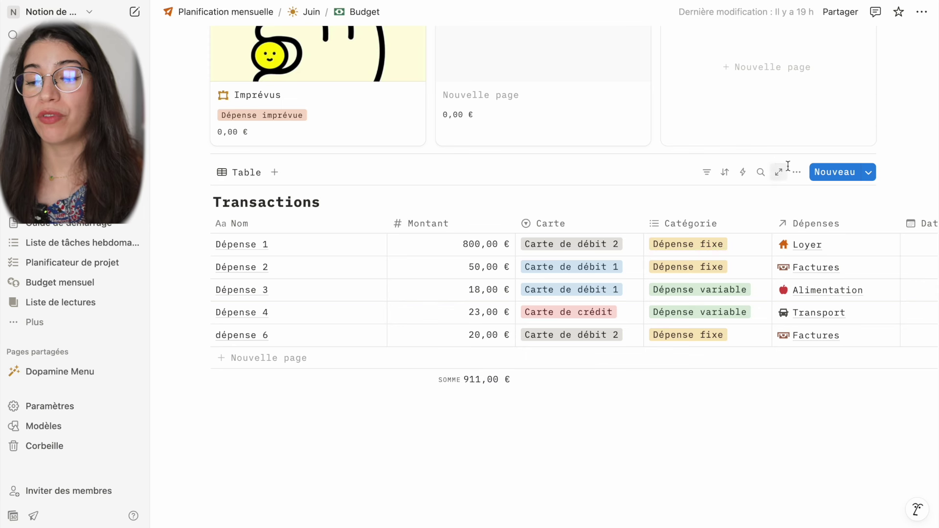
{"action": "left_click", "coordinate": [703, 225]}
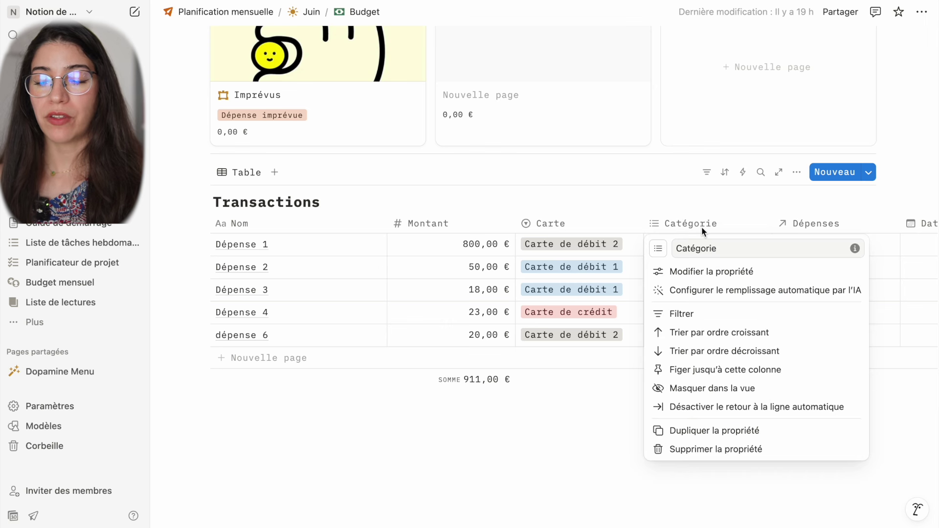
{"action": "left_click", "coordinate": [793, 170]}
{"action": "left_click", "coordinate": [792, 170]}
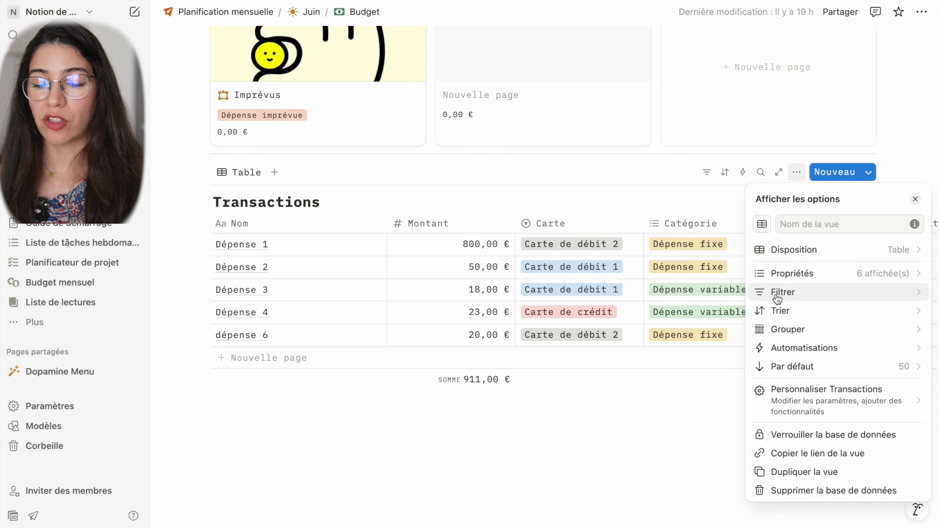
{"action": "left_click", "coordinate": [778, 293]}
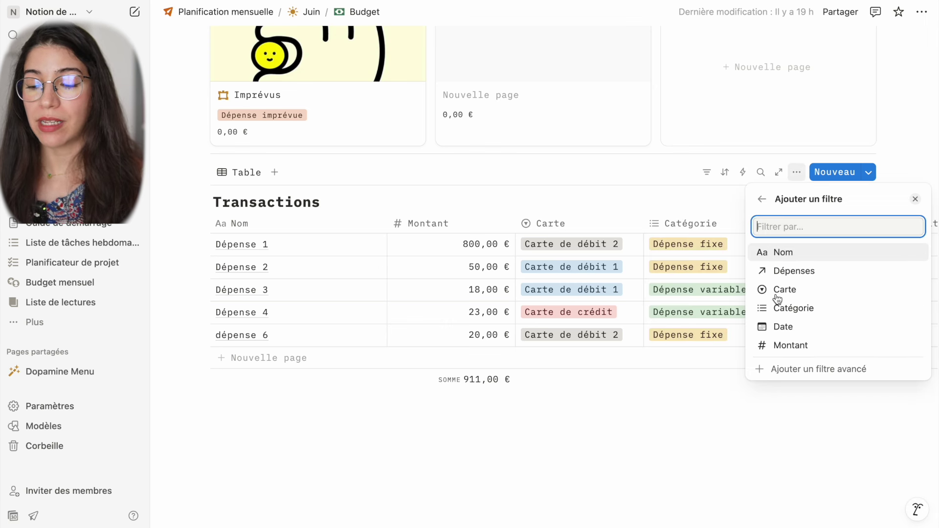
{"action": "left_click", "coordinate": [773, 310]}
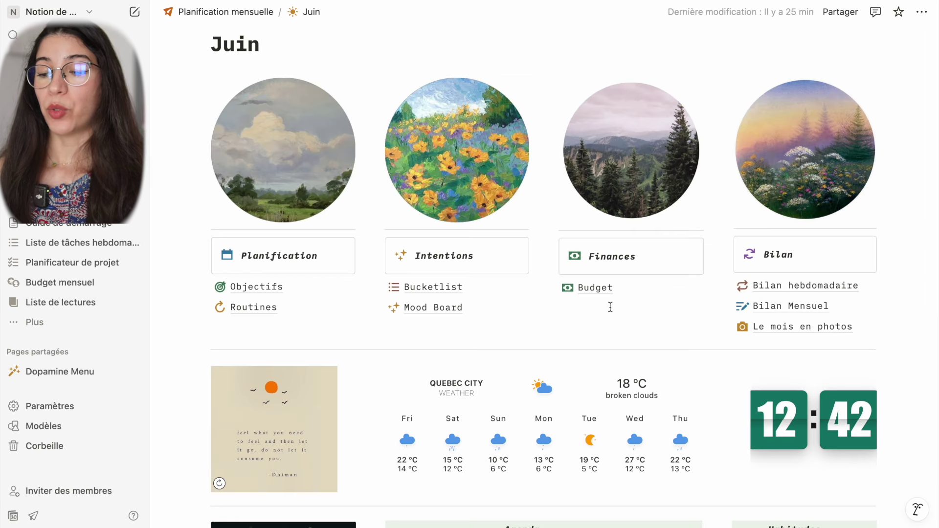
Open the Bilan hebdomadaire page of Juin and load a new quote in its quote widget
{"action": "mouse_move", "coordinate": [816, 293]}
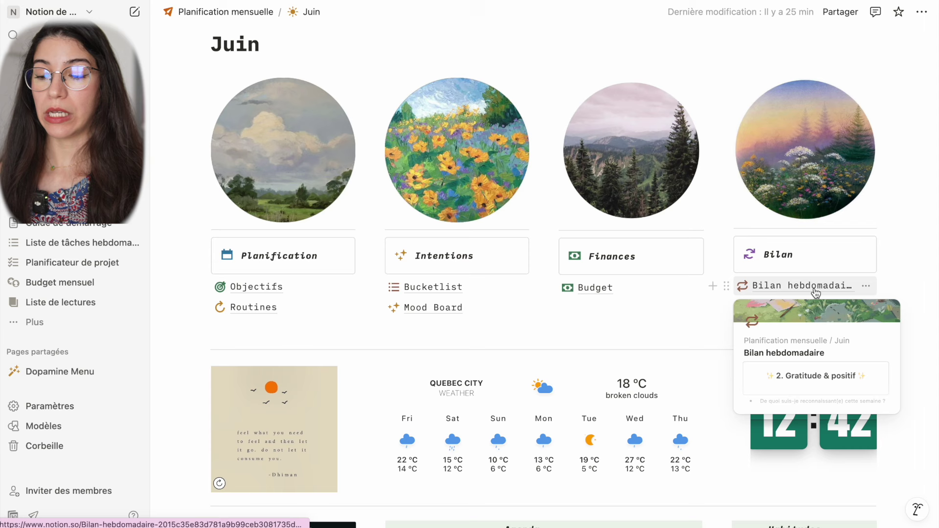
{"action": "left_click", "coordinate": [815, 289]}
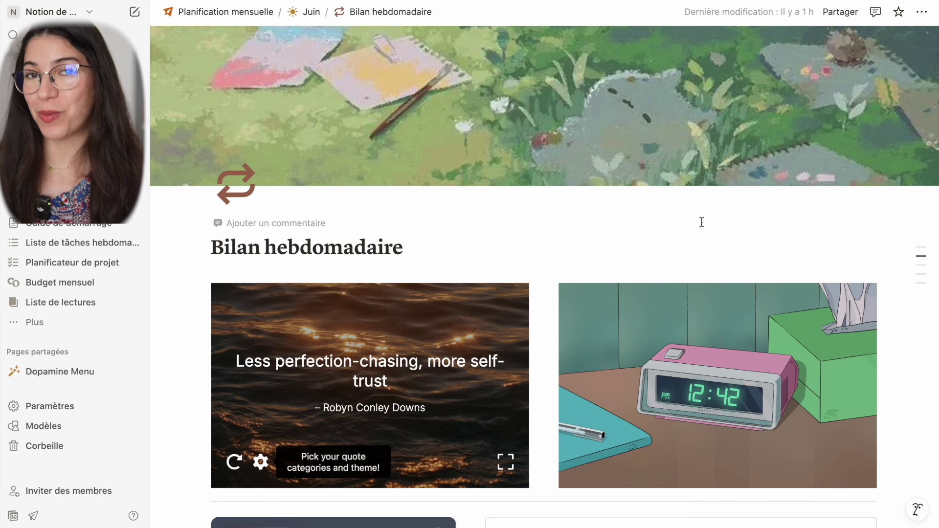
{"action": "scroll", "coordinate": [701, 222], "scroll_direction": "down", "scroll_amount": 3}
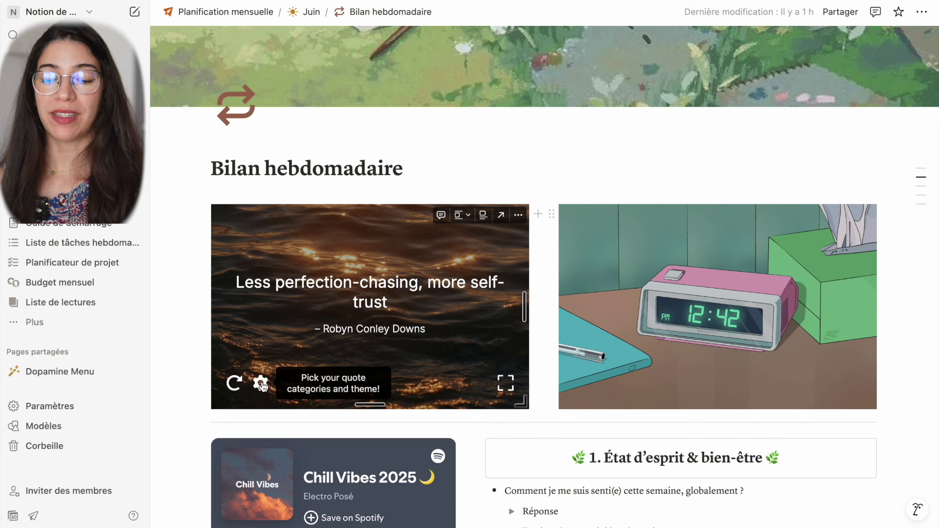
{"action": "left_click", "coordinate": [234, 384]}
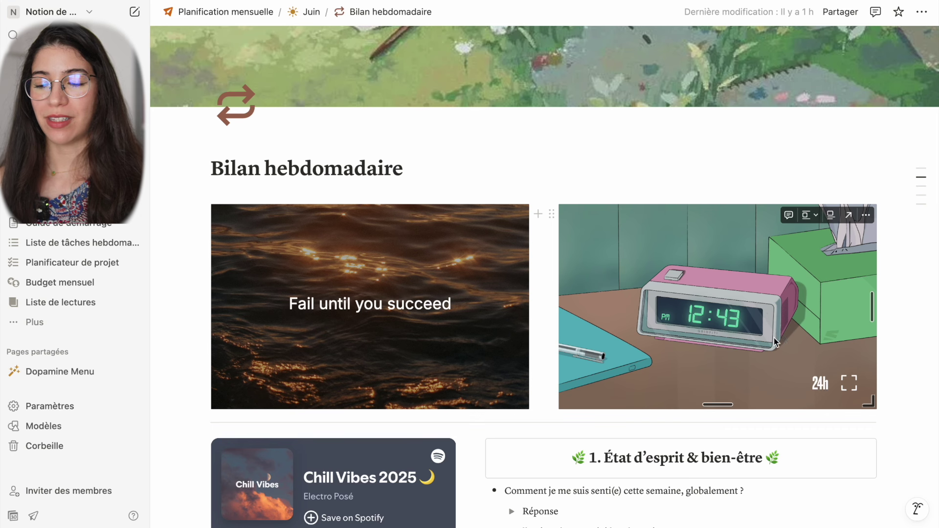
Look through the weekly review's question sections and check the answer area of the Réponse toggle under "Comment je me suis senti(e) cette semaine, globalement ?"
{"action": "scroll", "coordinate": [724, 323], "scroll_direction": "down", "scroll_amount": 3}
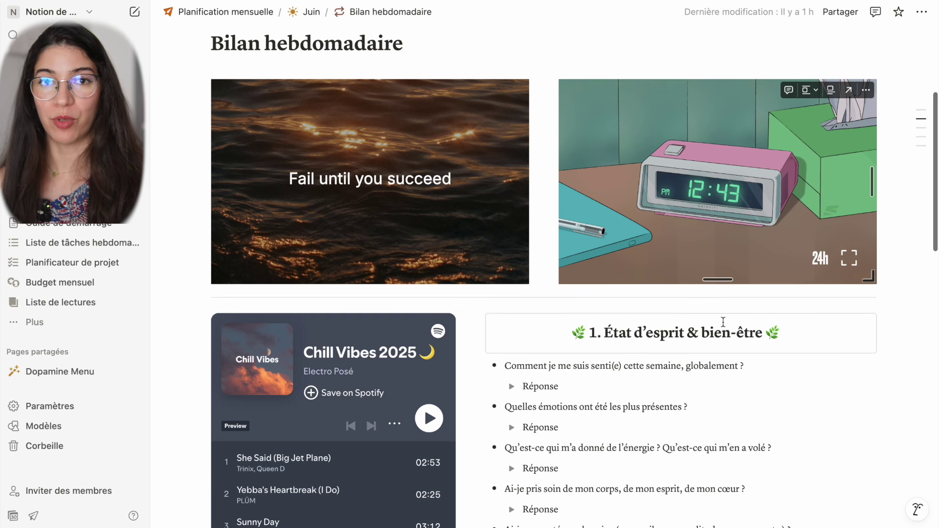
{"action": "scroll", "coordinate": [674, 233], "scroll_direction": "down", "scroll_amount": 3}
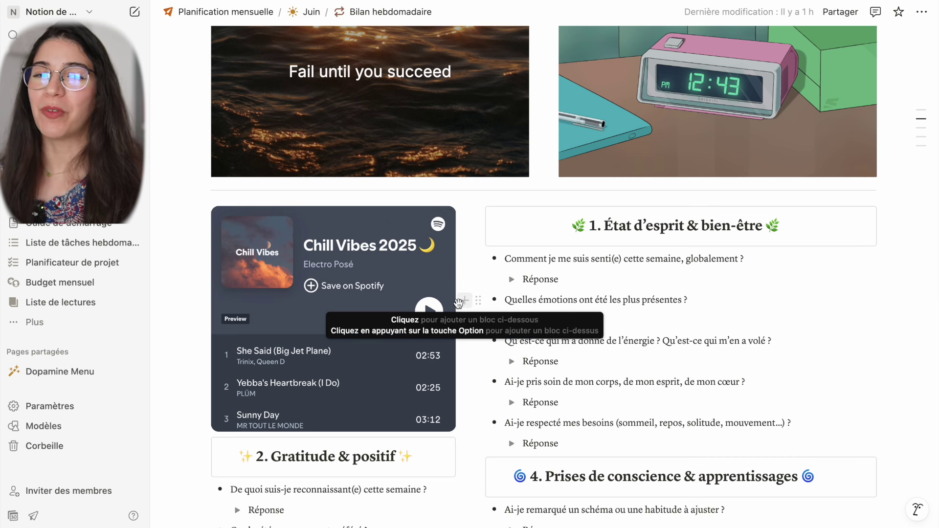
{"action": "scroll", "coordinate": [458, 303], "scroll_direction": "down", "scroll_amount": 3}
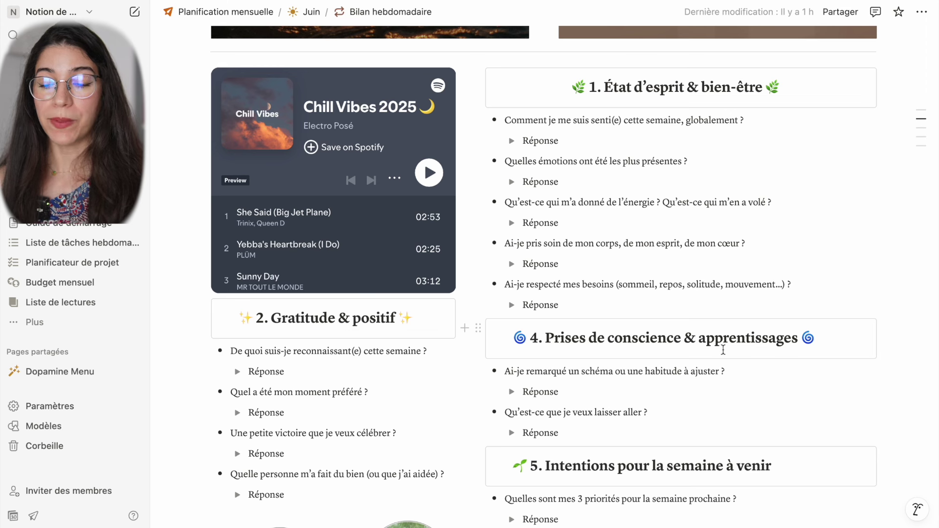
{"action": "scroll", "coordinate": [723, 350], "scroll_direction": "down", "scroll_amount": 1}
{"action": "scroll", "coordinate": [723, 350], "scroll_direction": "down", "scroll_amount": 3}
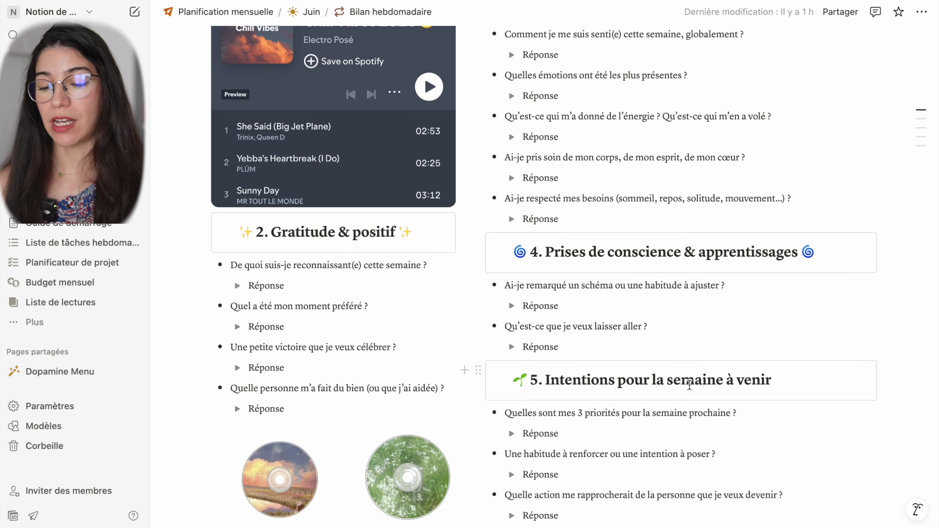
{"action": "scroll", "coordinate": [690, 385], "scroll_direction": "up", "scroll_amount": 4}
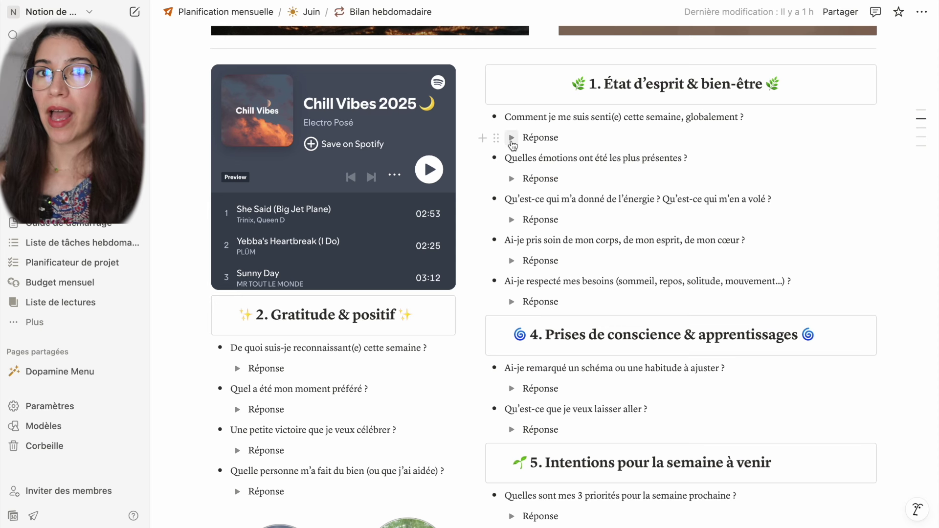
{"action": "left_click", "coordinate": [511, 138]}
{"action": "left_click", "coordinate": [533, 158]}
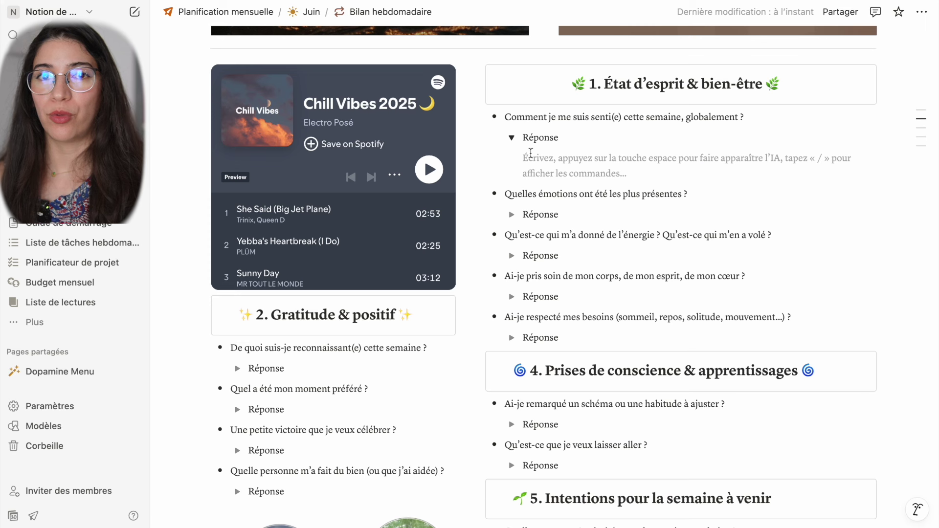
{"action": "left_click", "coordinate": [512, 139]}
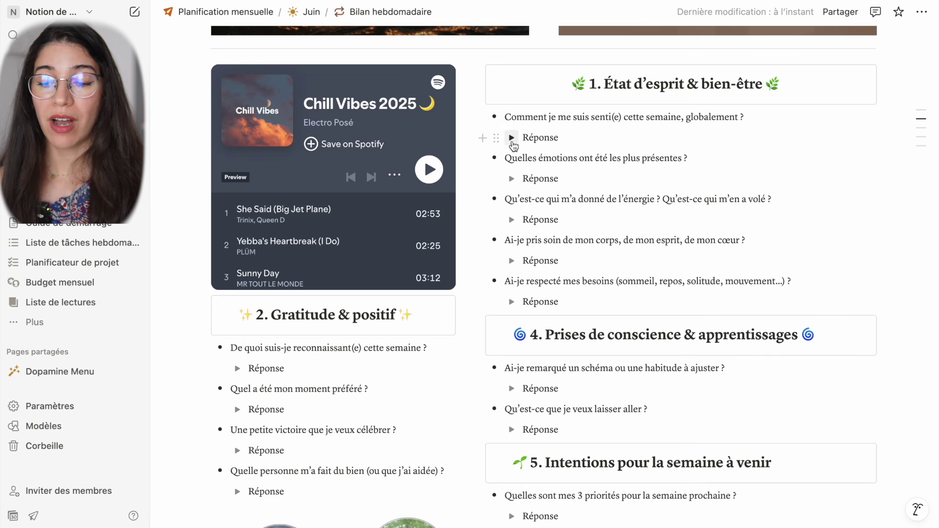
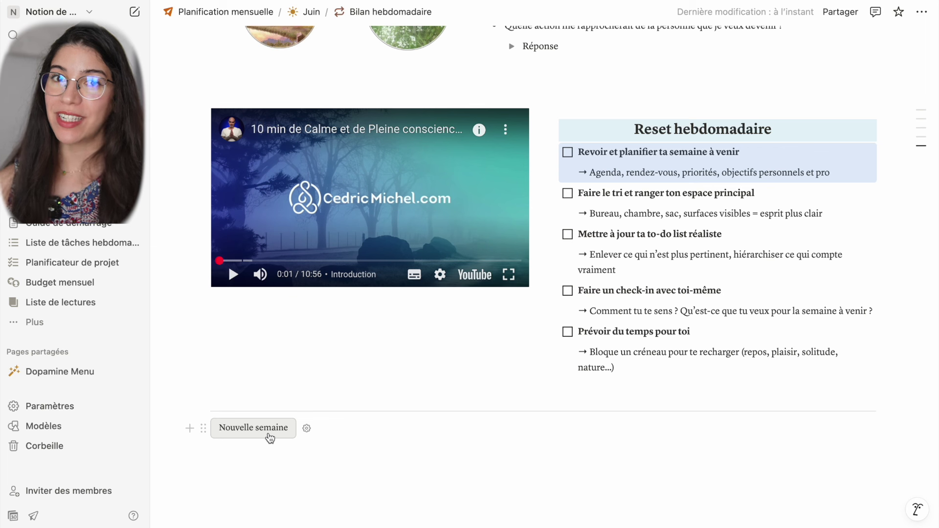
Generate a new weekly review block with Nouvelle semaine and expand it to check its questions, video and Reset hebdomadaire checklist
{"action": "left_click", "coordinate": [270, 437]}
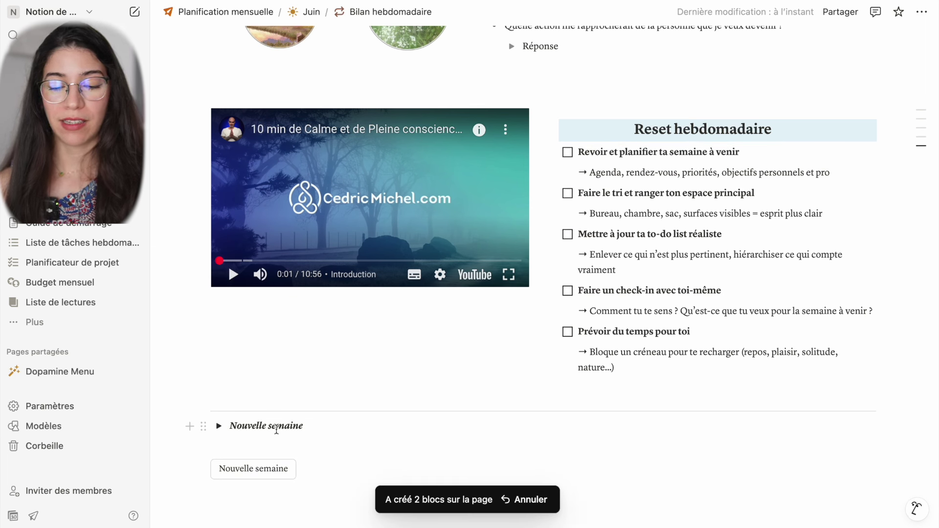
{"action": "left_click", "coordinate": [220, 429]}
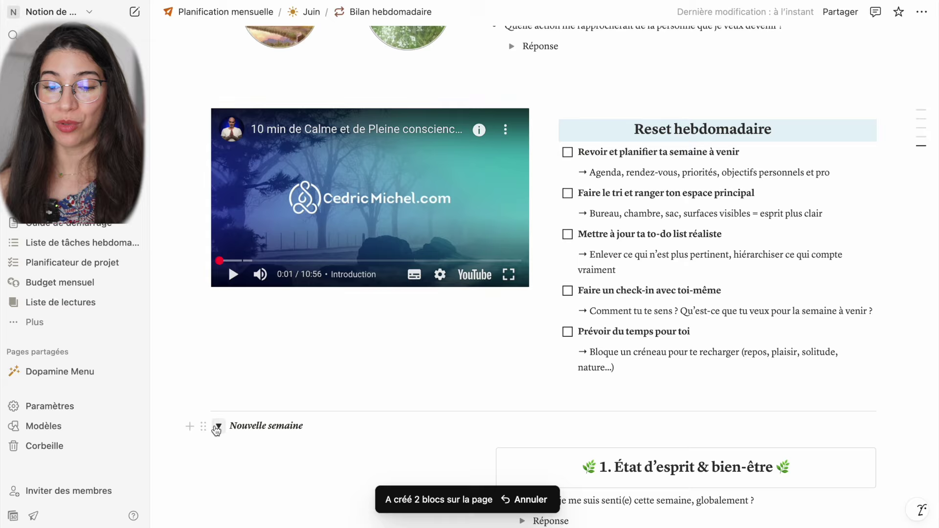
{"action": "scroll", "coordinate": [218, 427], "scroll_direction": "down", "scroll_amount": 5}
{"action": "scroll", "coordinate": [214, 426], "scroll_direction": "down", "scroll_amount": 13}
{"action": "scroll", "coordinate": [214, 426], "scroll_direction": "up", "scroll_amount": 8}
{"action": "scroll", "coordinate": [215, 426], "scroll_direction": "down", "scroll_amount": 8}
{"action": "scroll", "coordinate": [215, 425], "scroll_direction": "up", "scroll_amount": 7}
{"action": "scroll", "coordinate": [215, 425], "scroll_direction": "down", "scroll_amount": 7}
{"action": "scroll", "coordinate": [214, 426], "scroll_direction": "down", "scroll_amount": 2}
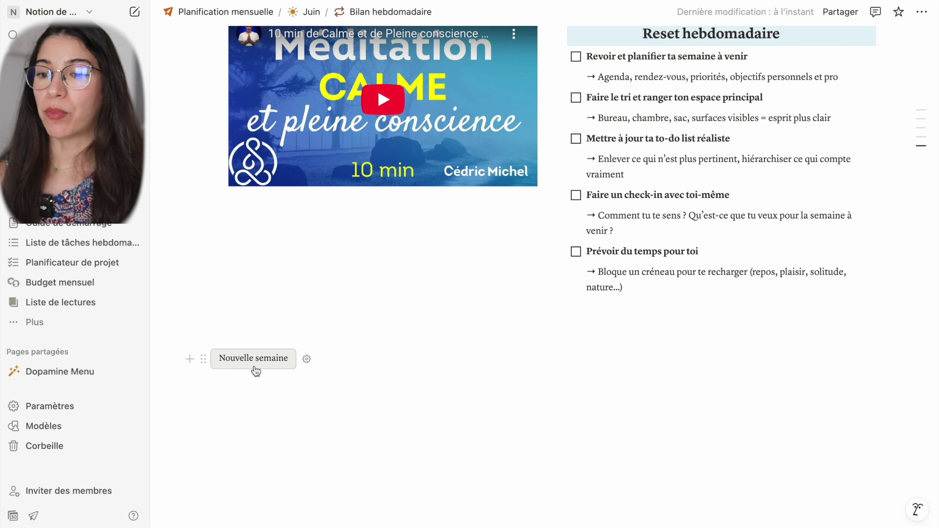
Go back to the Juin page and open its Bilan Mensuel review page
{"action": "left_click", "coordinate": [310, 13]}
{"action": "scroll", "coordinate": [650, 325], "scroll_direction": "down", "scroll_amount": 3}
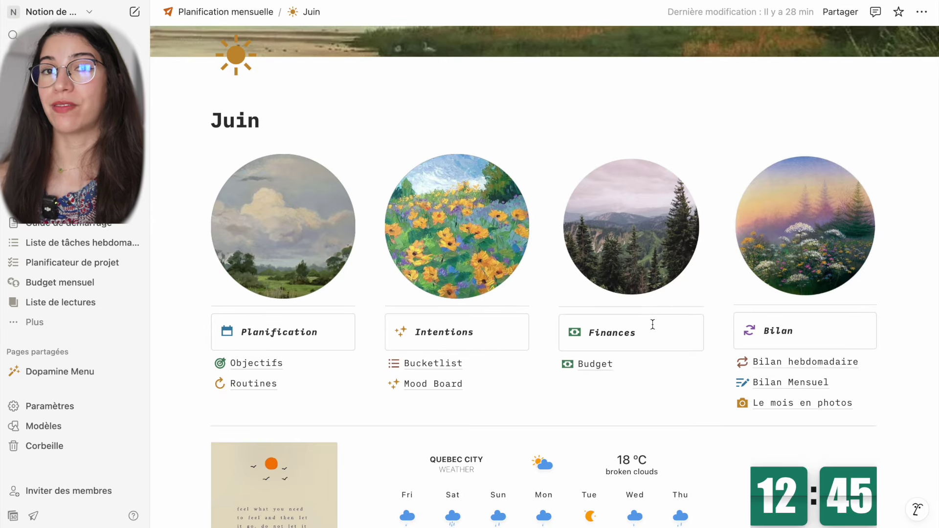
{"action": "left_click", "coordinate": [782, 383]}
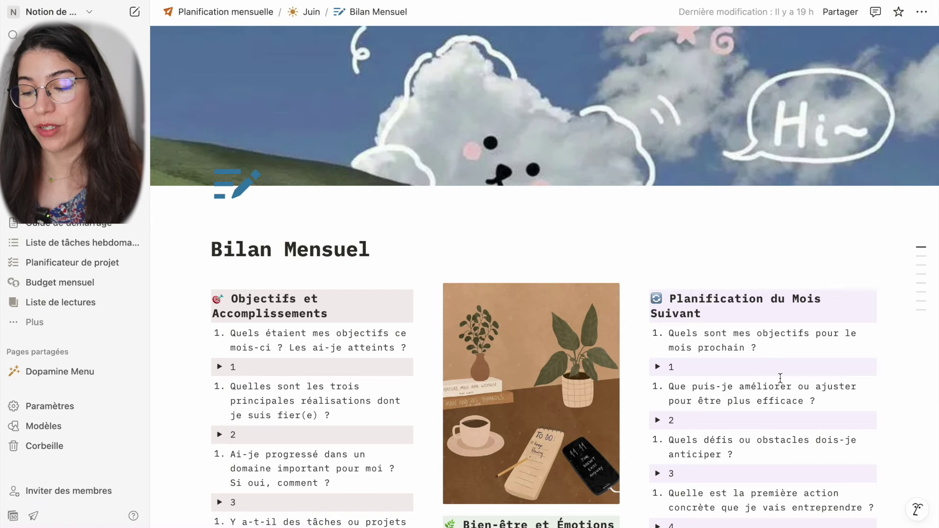
Look through the Bilan Mensuel question sections, from Objectifs et Accomplissements to Relations et Réseautage, and the Awards column
{"action": "scroll", "coordinate": [738, 264], "scroll_direction": "down", "scroll_amount": 2}
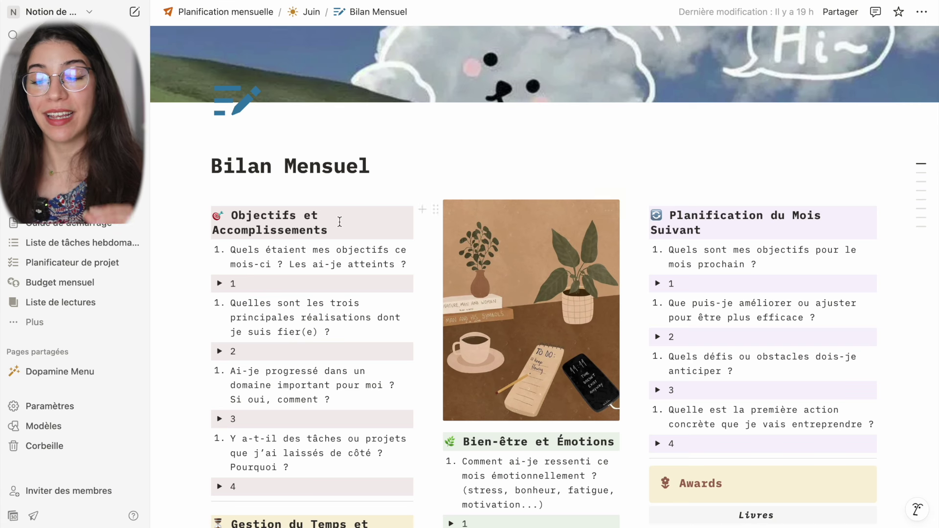
{"action": "scroll", "coordinate": [337, 216], "scroll_direction": "down", "scroll_amount": 1}
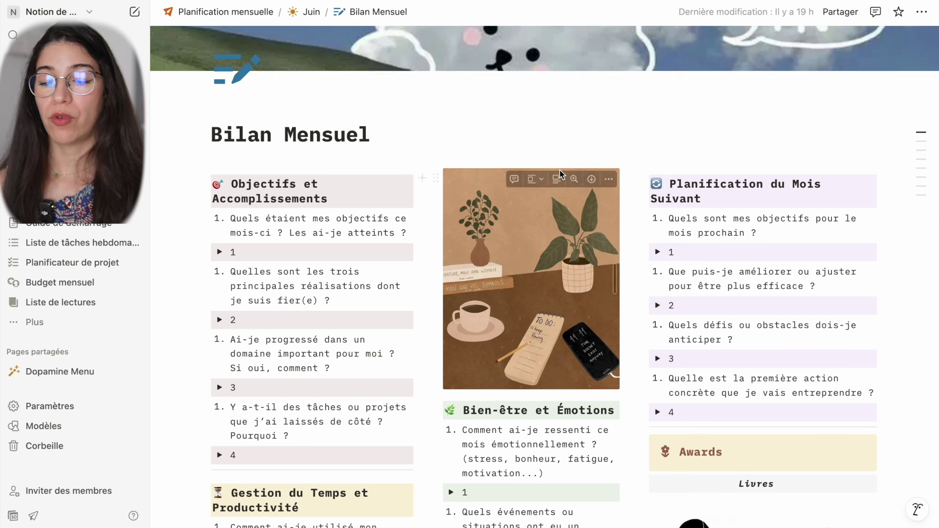
{"action": "scroll", "coordinate": [778, 200], "scroll_direction": "down", "scroll_amount": 4}
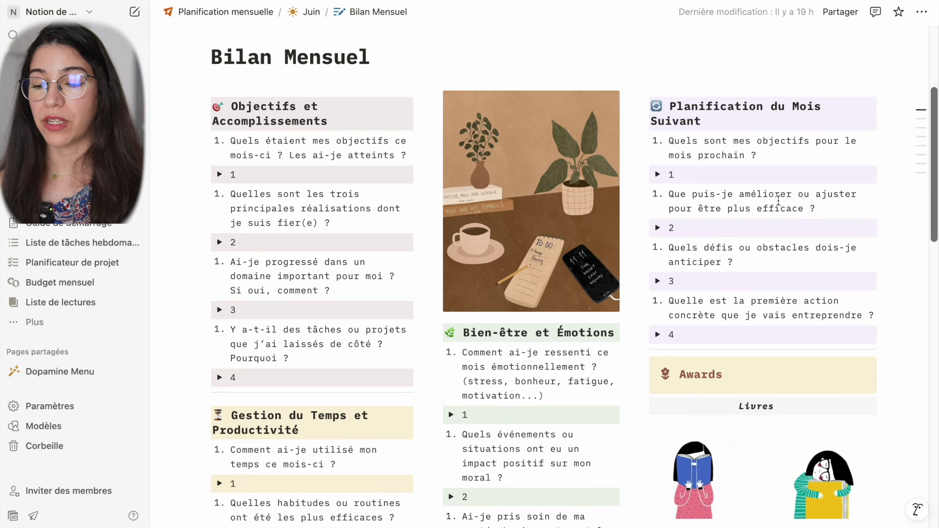
{"action": "scroll", "coordinate": [346, 431], "scroll_direction": "down", "scroll_amount": 3}
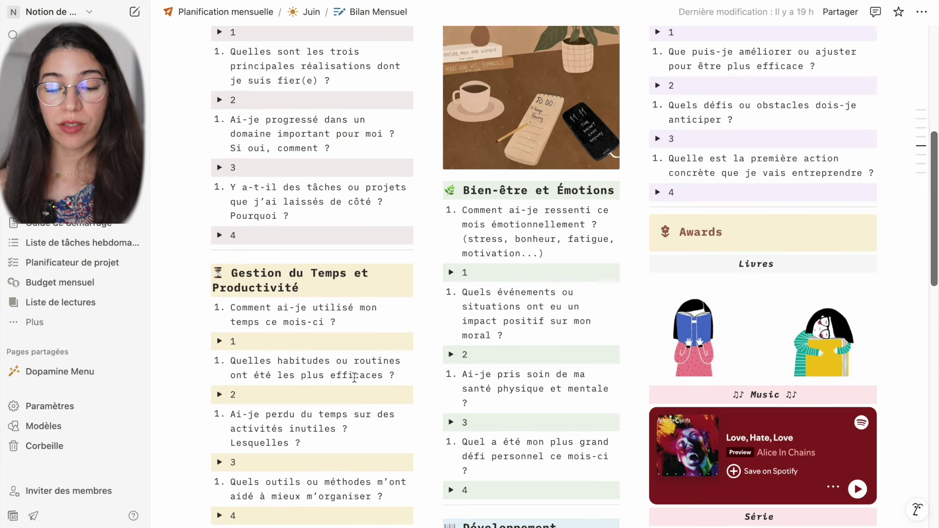
{"action": "scroll", "coordinate": [589, 197], "scroll_direction": "down", "scroll_amount": 4}
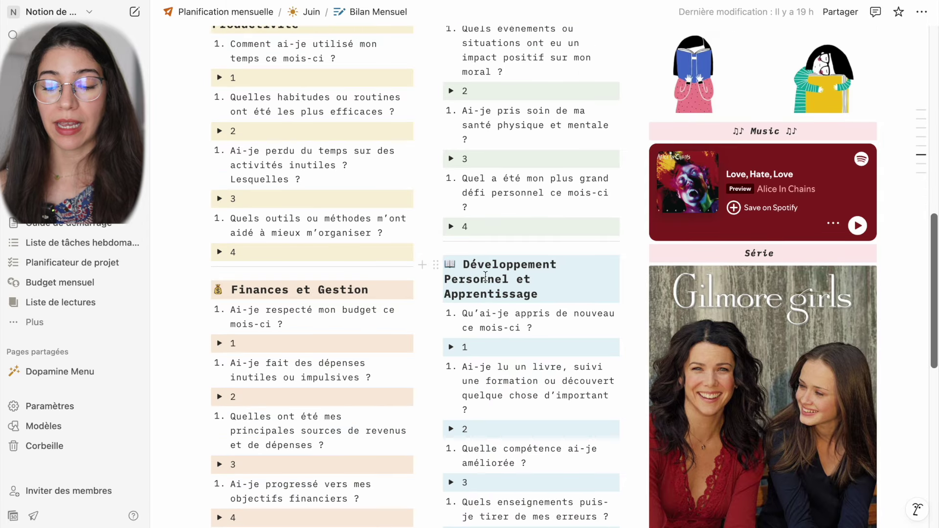
{"action": "scroll", "coordinate": [294, 294], "scroll_direction": "down", "scroll_amount": 5}
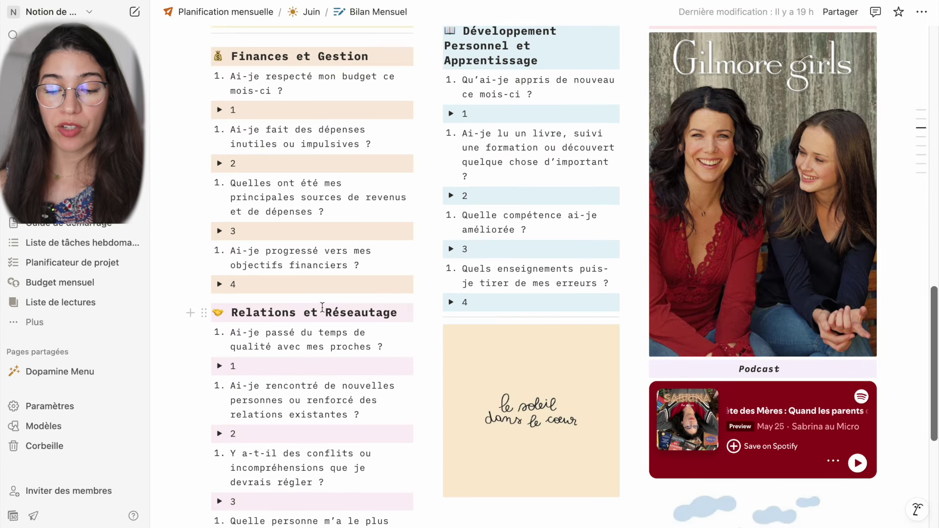
{"action": "scroll", "coordinate": [326, 308], "scroll_direction": "down", "scroll_amount": 2}
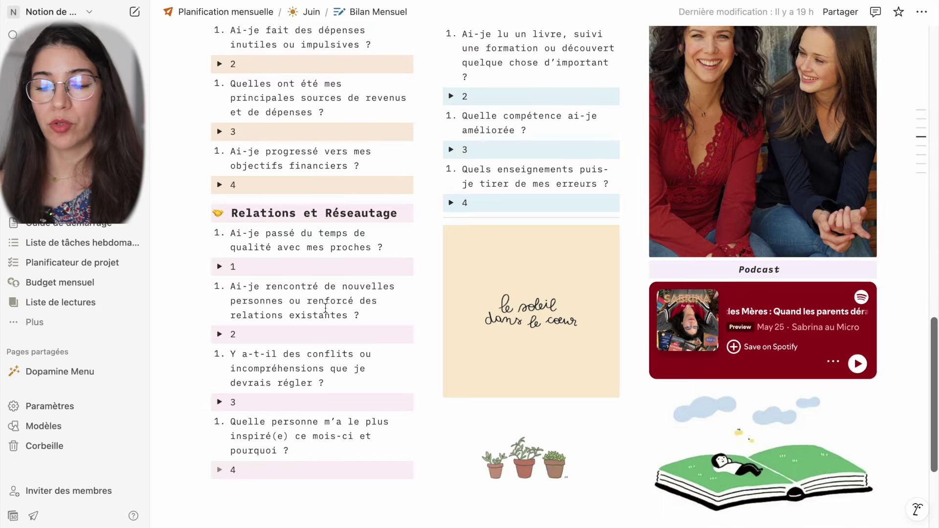
Check the answer area of toggle 1 under the first Objectifs et Accomplissements question, leaving it collapsed
{"action": "scroll", "coordinate": [326, 308], "scroll_direction": "up", "scroll_amount": 15}
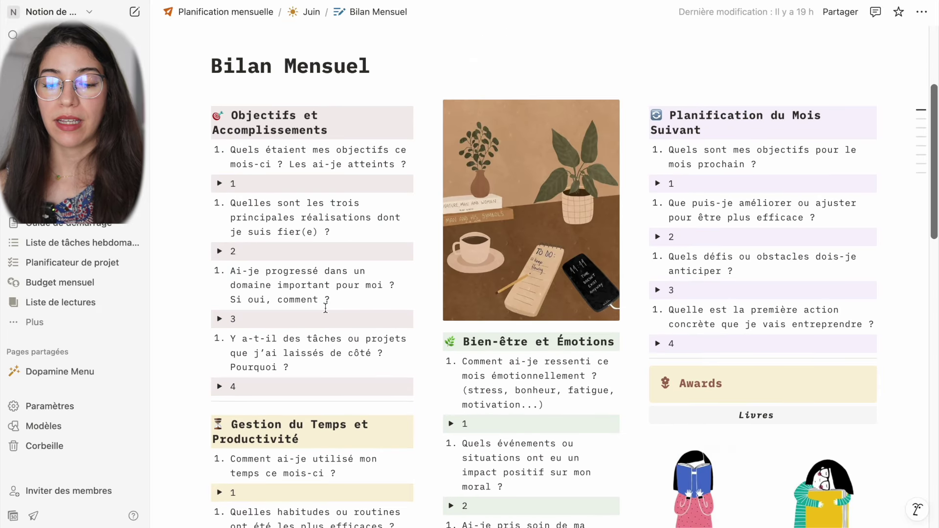
{"action": "left_click", "coordinate": [220, 185]}
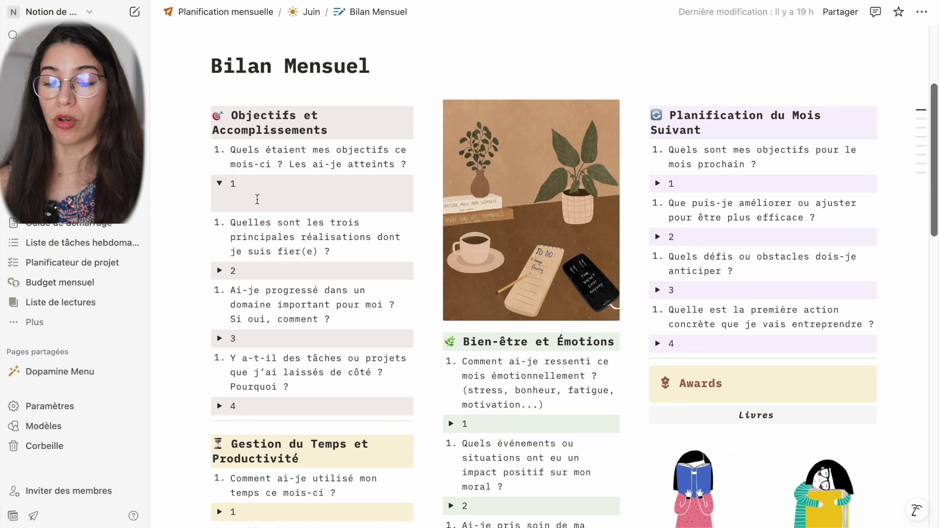
{"action": "left_click", "coordinate": [252, 206]}
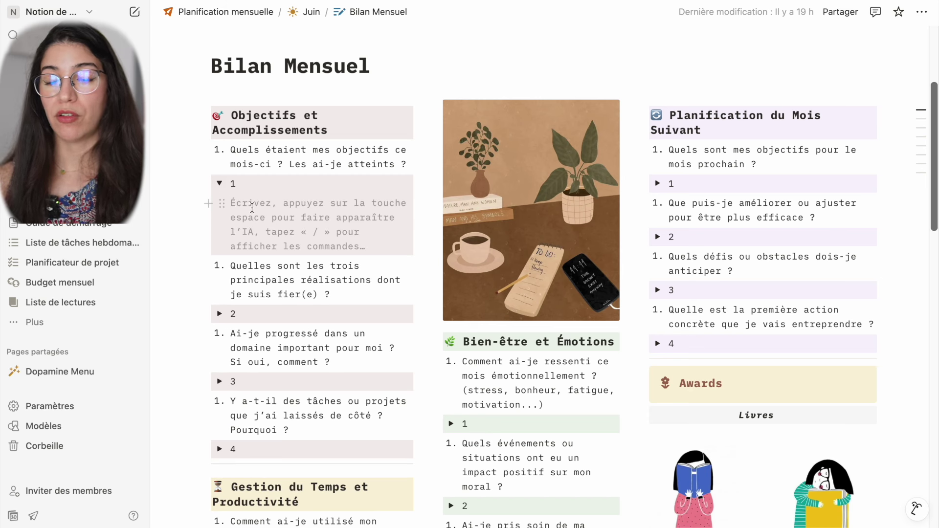
{"action": "left_click", "coordinate": [219, 184]}
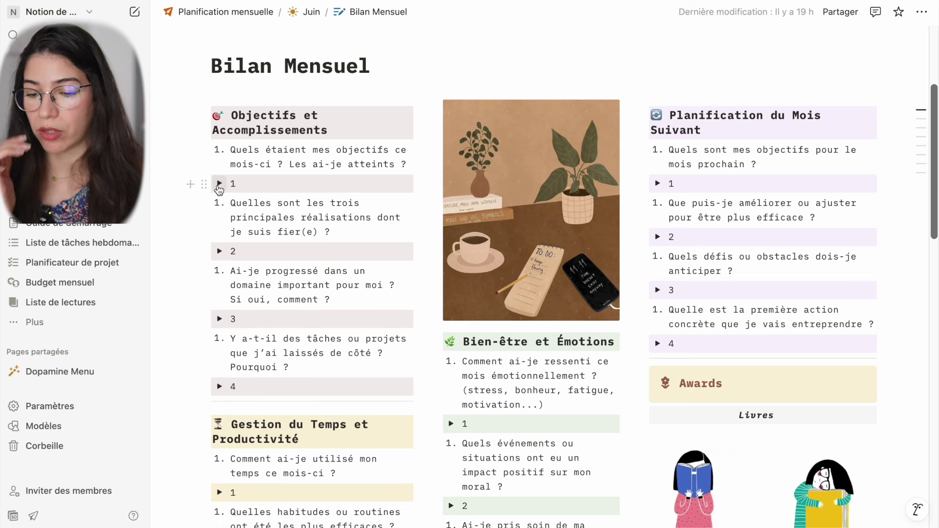
Check the block actions of the second Livres image and the Music embed in Awards without changing either block
{"action": "scroll", "coordinate": [635, 322], "scroll_direction": "down", "scroll_amount": 4}
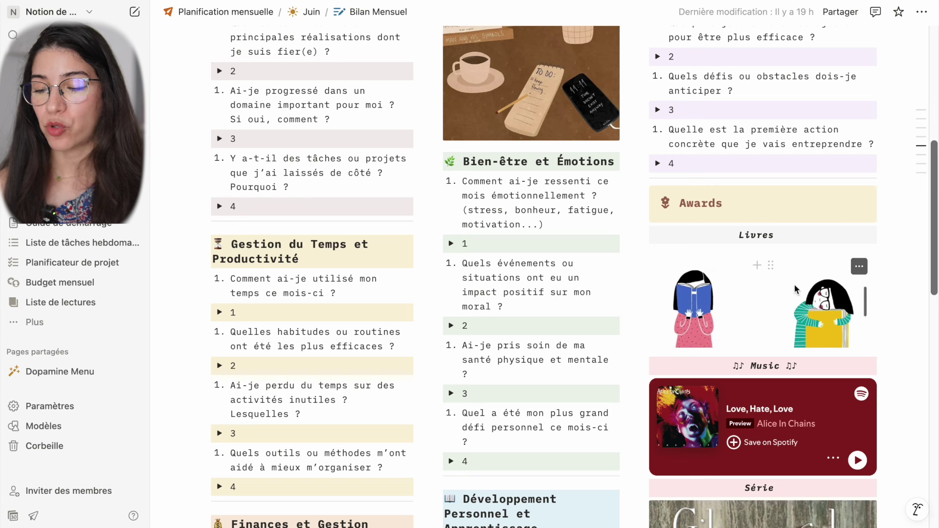
{"action": "left_click", "coordinate": [770, 267]}
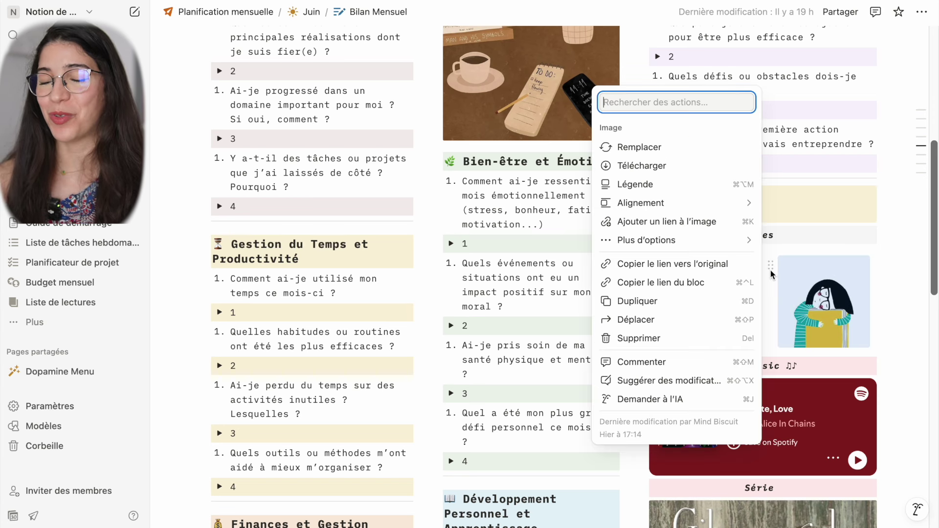
{"action": "left_click", "coordinate": [894, 292]}
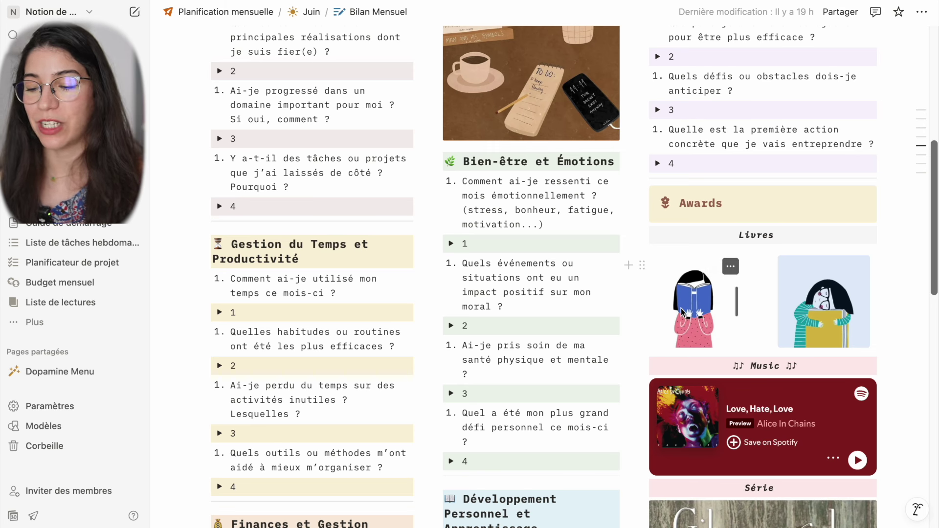
{"action": "scroll", "coordinate": [682, 304], "scroll_direction": "down", "scroll_amount": 3}
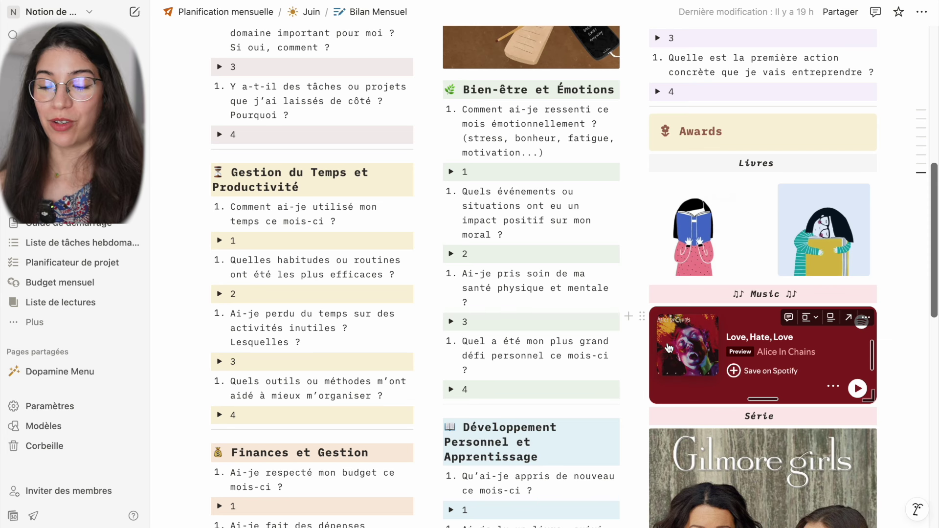
{"action": "left_click", "coordinate": [643, 318]}
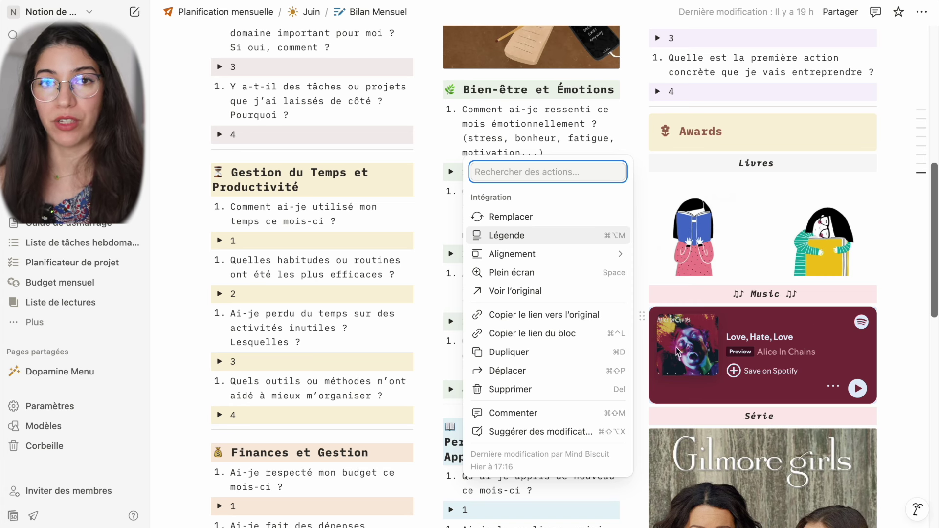
{"action": "left_click", "coordinate": [911, 352]}
Examine the Série and Podcast entries in Awards and the remaining sections down to the end of the monthly review
{"action": "scroll", "coordinate": [907, 356], "scroll_direction": "down", "scroll_amount": 4}
{"action": "scroll", "coordinate": [906, 356], "scroll_direction": "down", "scroll_amount": 3}
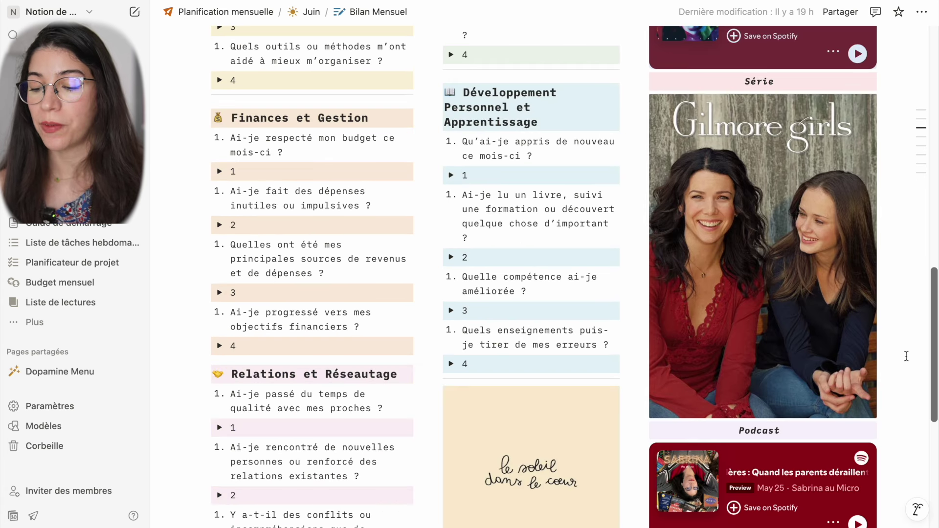
{"action": "mouse_move", "coordinate": [739, 211]}
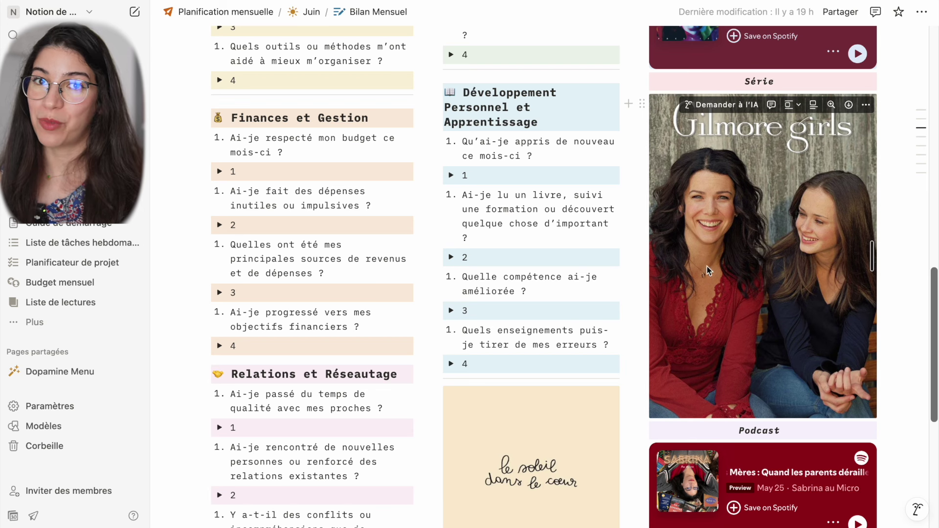
{"action": "scroll", "coordinate": [777, 317], "scroll_direction": "down", "scroll_amount": 3}
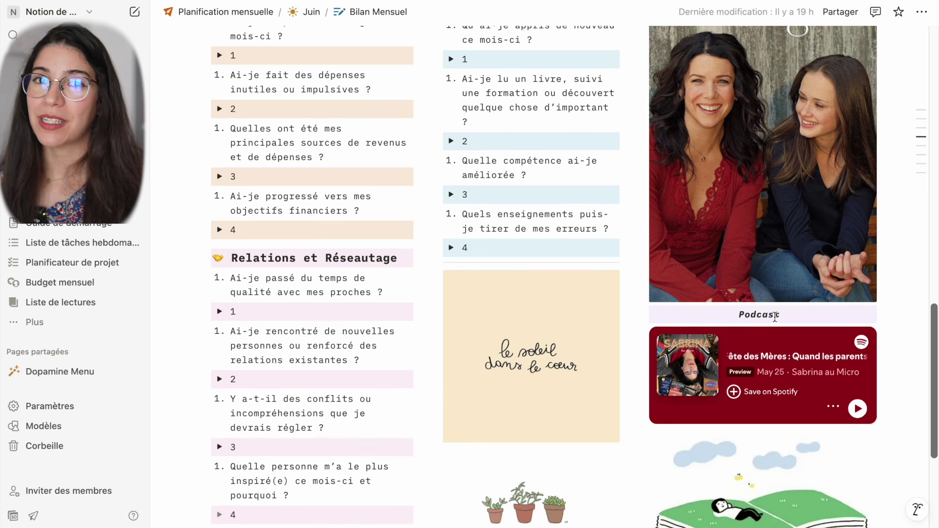
{"action": "mouse_move", "coordinate": [769, 337]}
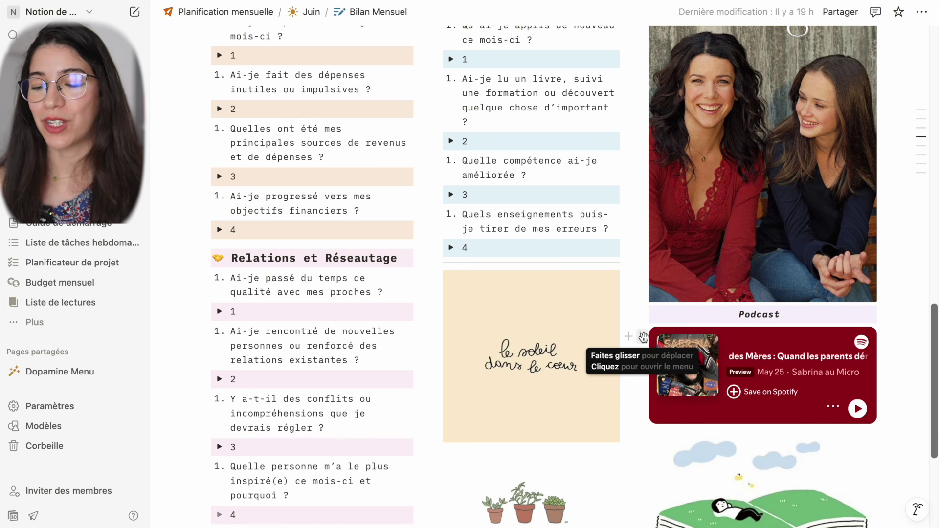
{"action": "mouse_move", "coordinate": [672, 354]}
{"action": "scroll", "coordinate": [644, 339], "scroll_direction": "down", "scroll_amount": 5}
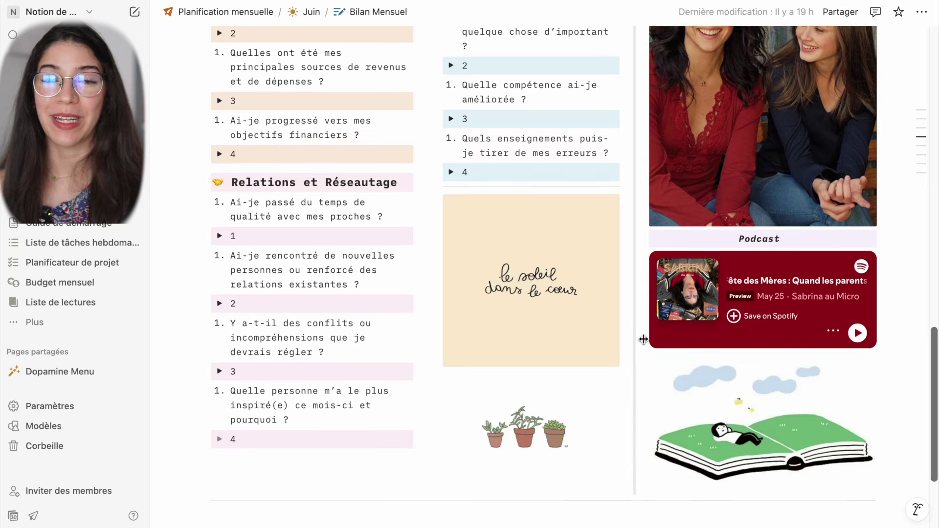
{"action": "scroll", "coordinate": [644, 339], "scroll_direction": "up", "scroll_amount": 10}
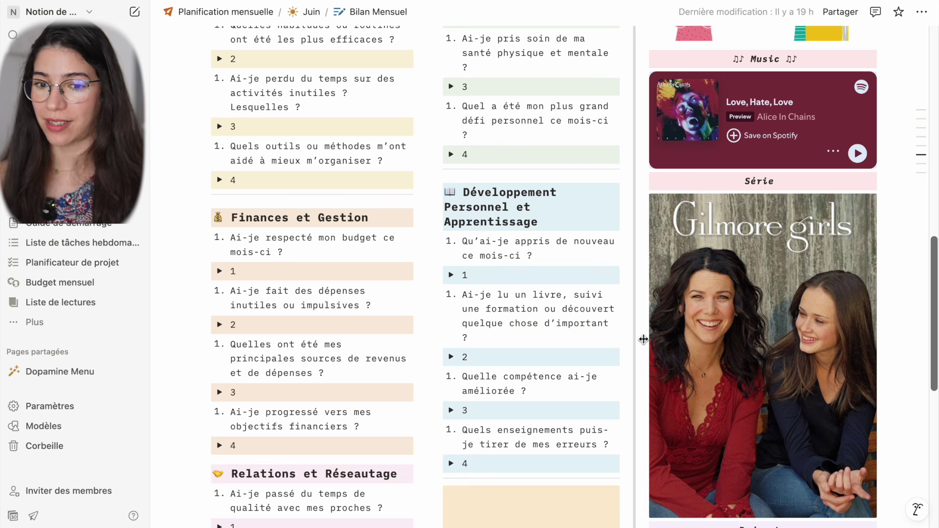
{"action": "scroll", "coordinate": [399, 195], "scroll_direction": "down", "scroll_amount": 10}
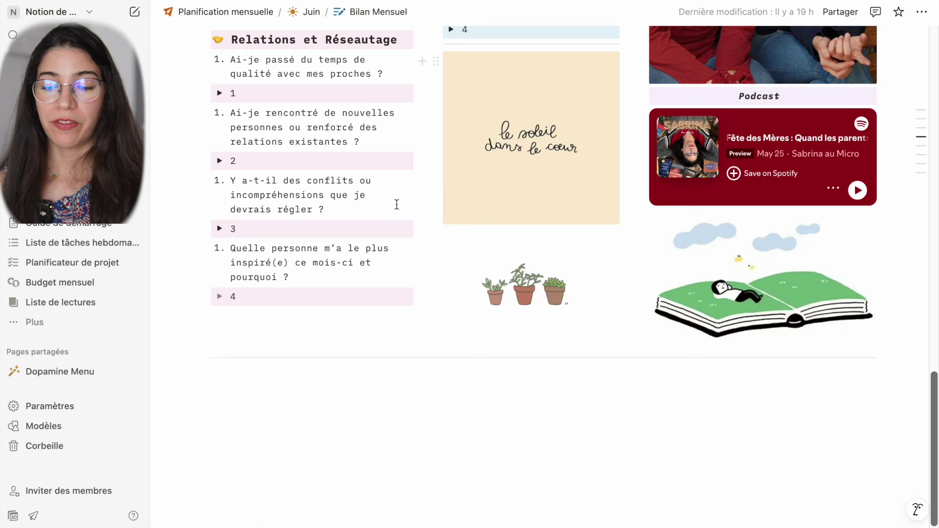
{"action": "scroll", "coordinate": [397, 205], "scroll_direction": "up", "scroll_amount": 10}
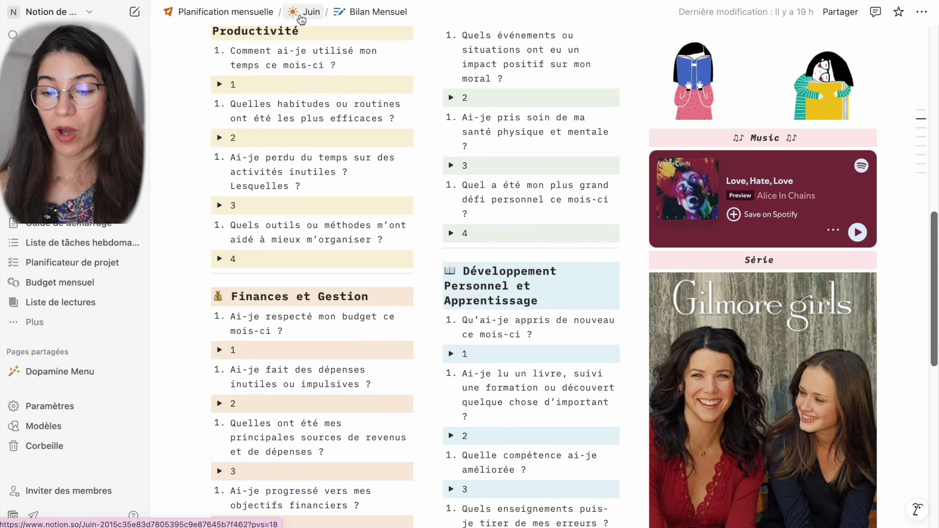
Return to the Juin page and open Le mois en photos from its Bilan section
{"action": "left_click", "coordinate": [301, 17]}
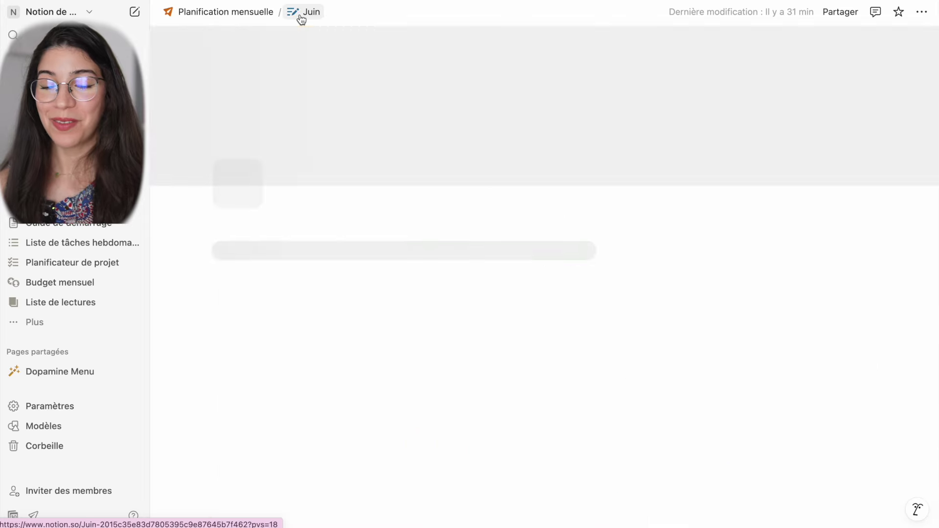
{"action": "scroll", "coordinate": [540, 208], "scroll_direction": "down", "scroll_amount": 3}
{"action": "scroll", "coordinate": [540, 207], "scroll_direction": "down", "scroll_amount": 5}
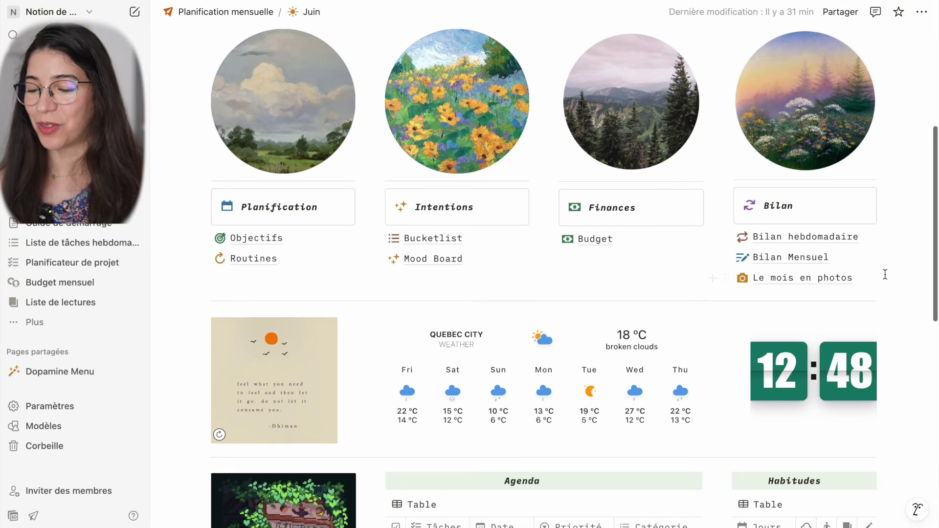
{"action": "mouse_move", "coordinate": [834, 283]}
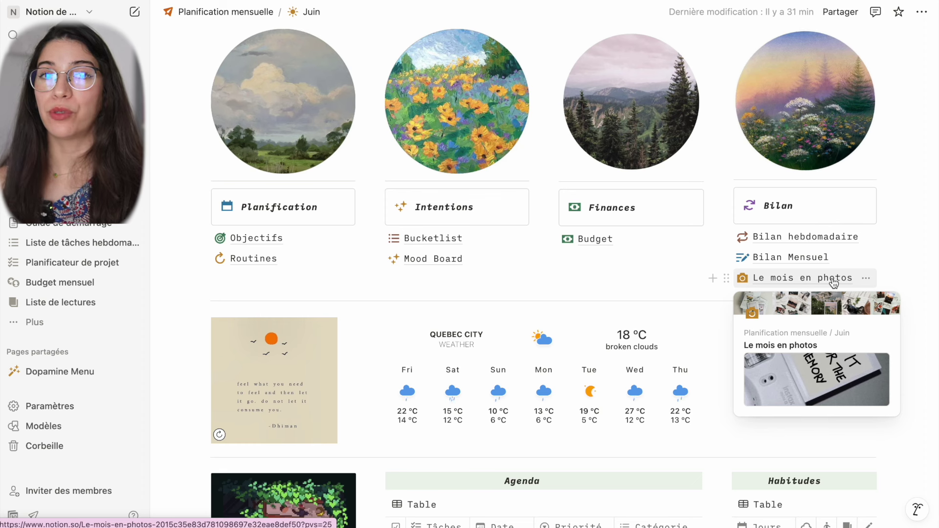
{"action": "left_click", "coordinate": [835, 282]}
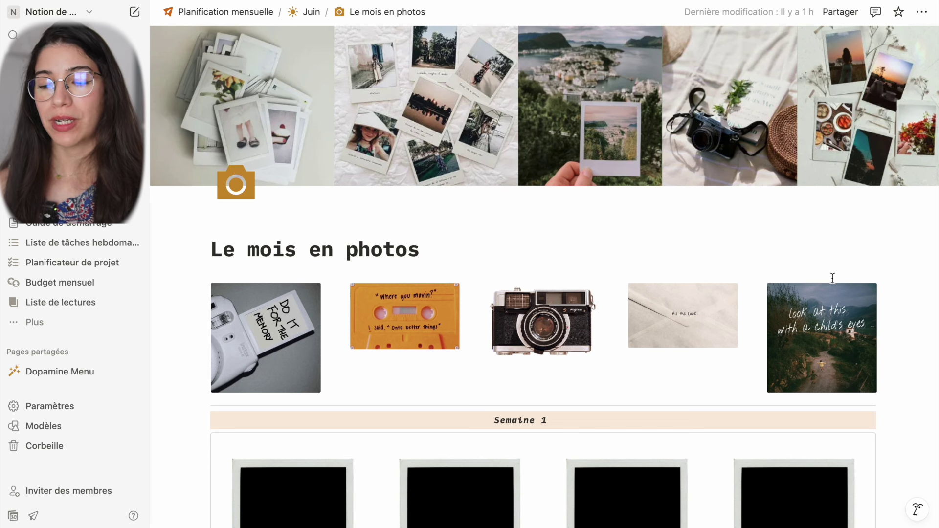
Look through the Polaroid frames of the weekly sections in Le mois en photos, ending at the Semaine 1 frames
{"action": "scroll", "coordinate": [833, 278], "scroll_direction": "down", "scroll_amount": 6}
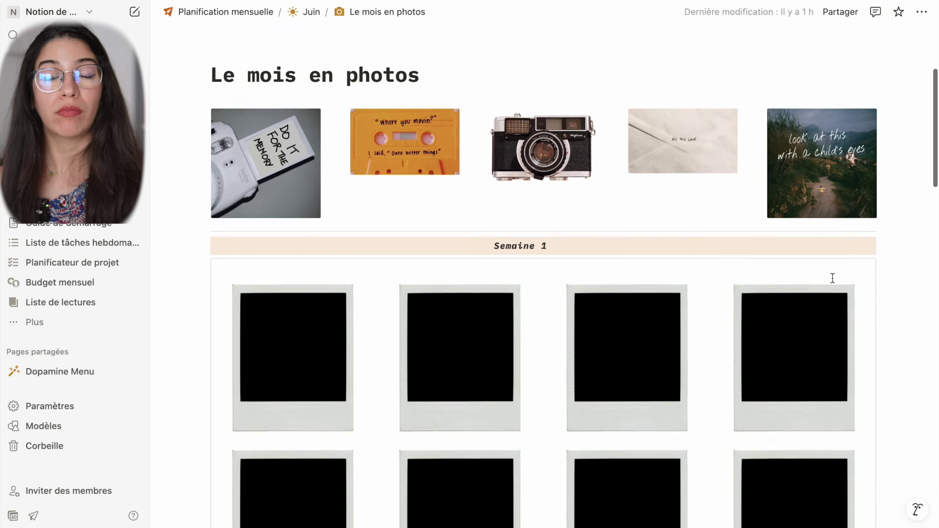
{"action": "scroll", "coordinate": [833, 279], "scroll_direction": "down", "scroll_amount": 9}
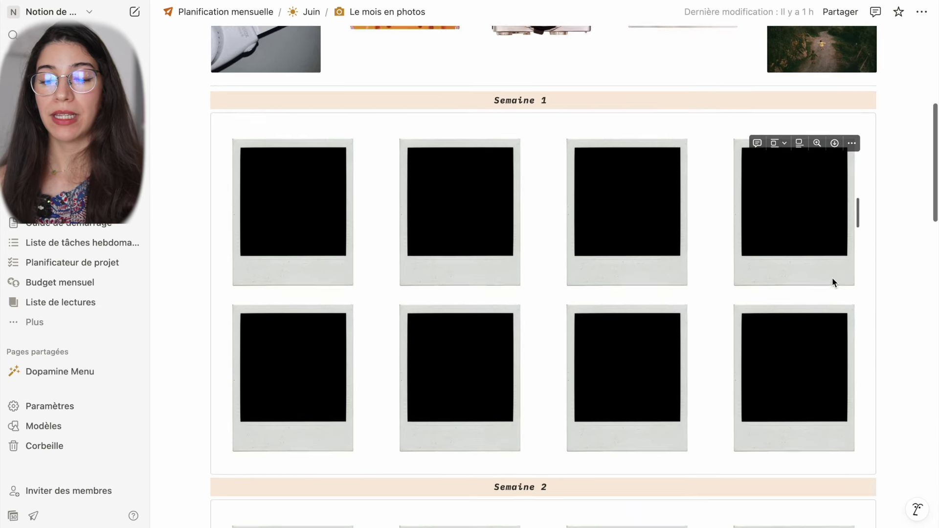
{"action": "scroll", "coordinate": [832, 278], "scroll_direction": "down", "scroll_amount": 19}
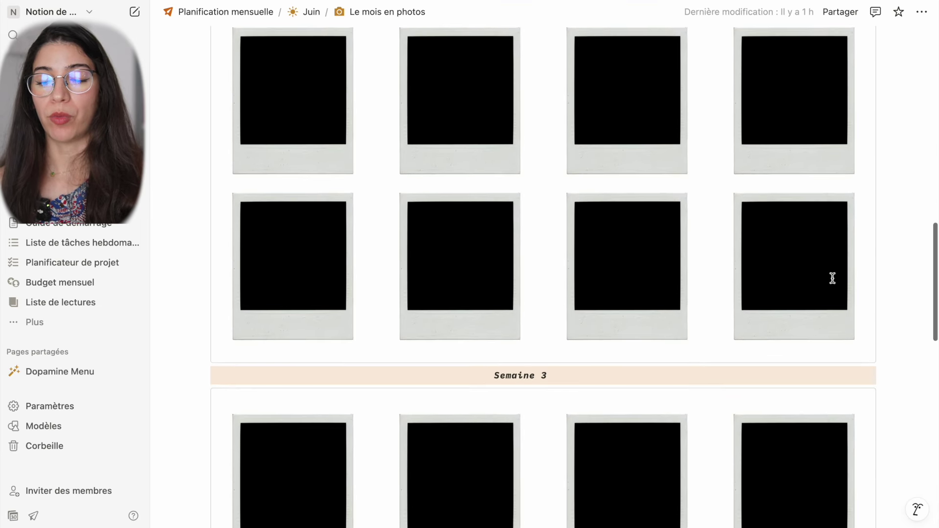
{"action": "scroll", "coordinate": [834, 283], "scroll_direction": "up", "scroll_amount": 20}
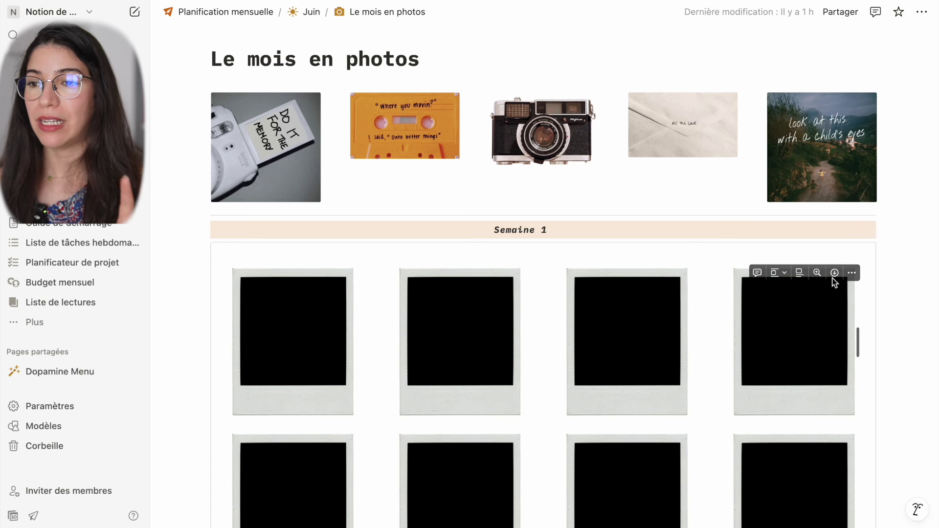
{"action": "scroll", "coordinate": [835, 283], "scroll_direction": "down", "scroll_amount": 2}
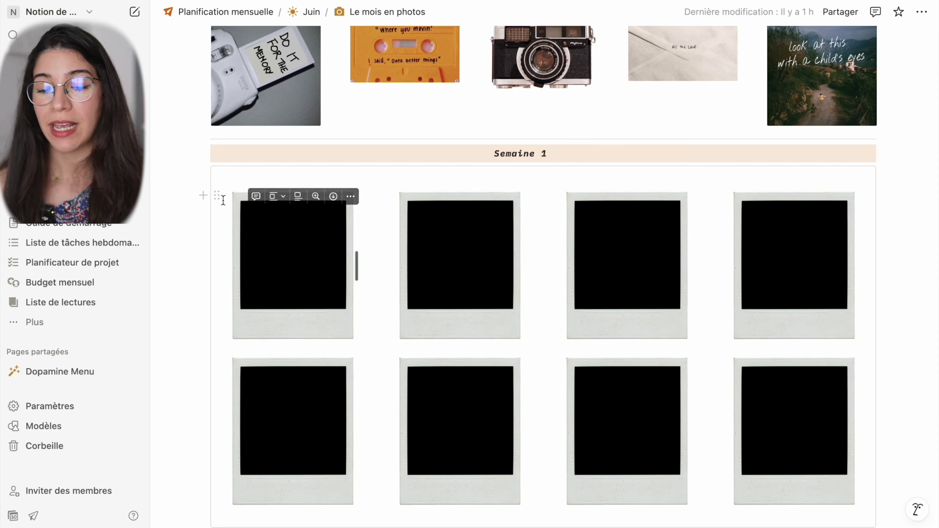
Check the block actions of the first Semaine 1 frame and duplicate the first Polaroid frame in its second row
{"action": "left_click", "coordinate": [217, 195]}
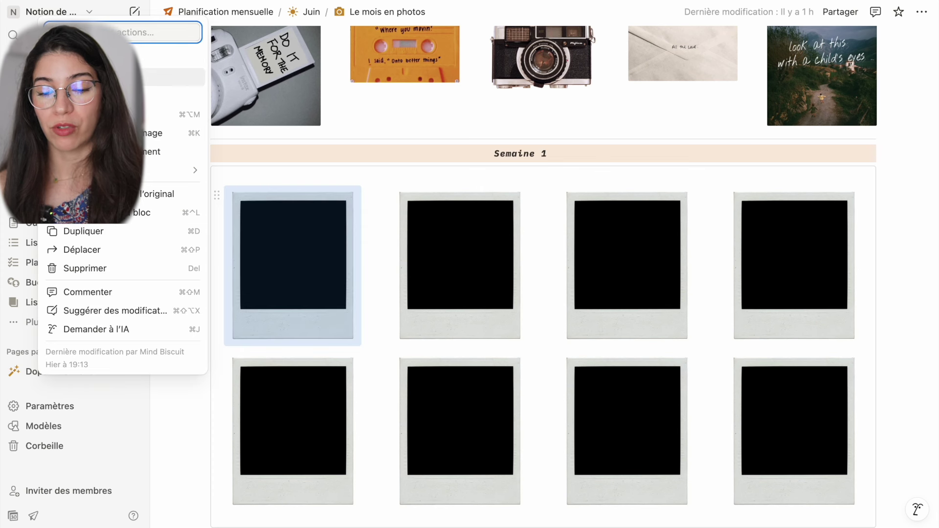
{"action": "left_click", "coordinate": [286, 255]}
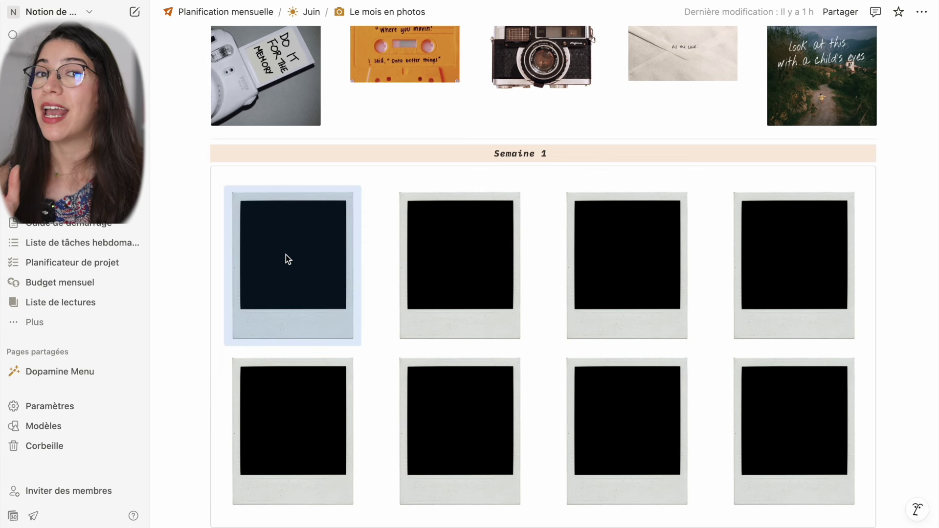
{"action": "scroll", "coordinate": [285, 254], "scroll_direction": "down", "scroll_amount": 3}
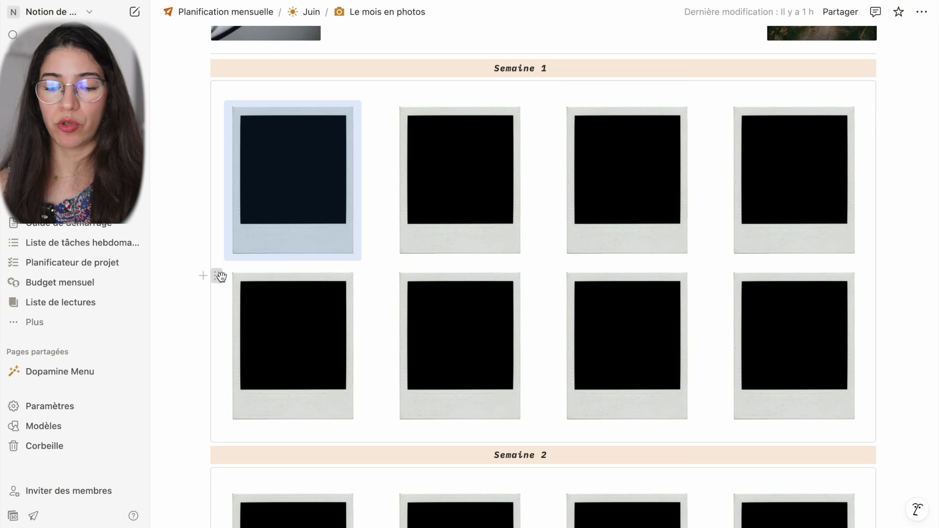
{"action": "left_click", "coordinate": [221, 276]}
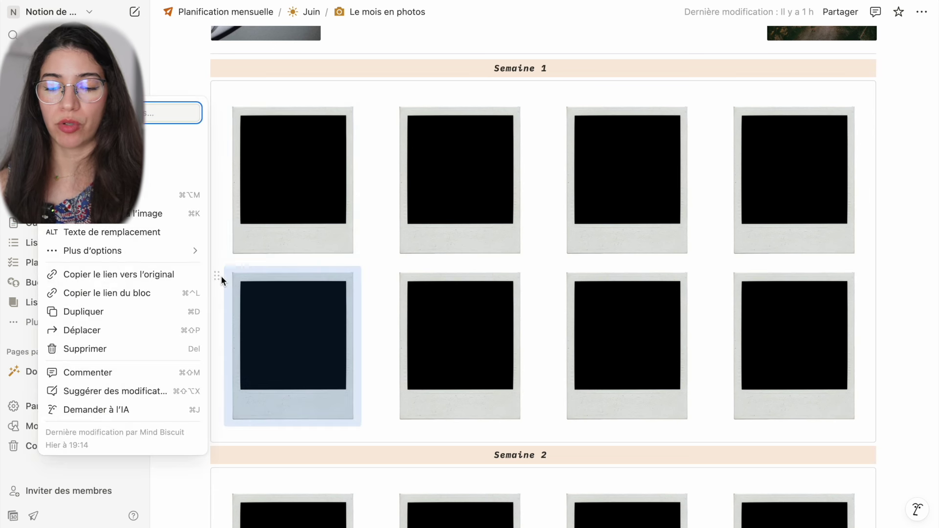
{"action": "left_click", "coordinate": [118, 318]}
{"action": "scroll", "coordinate": [327, 355], "scroll_direction": "down", "scroll_amount": 3}
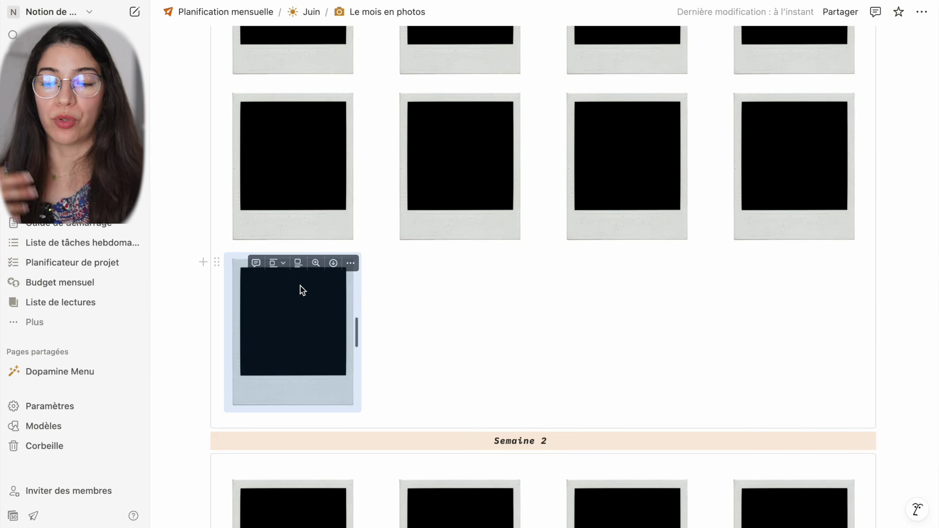
Look through the remaining weekly frames down to Semaine 4 and return through Juin to the Planification mensuelle page
{"action": "scroll", "coordinate": [300, 285], "scroll_direction": "down", "scroll_amount": 10}
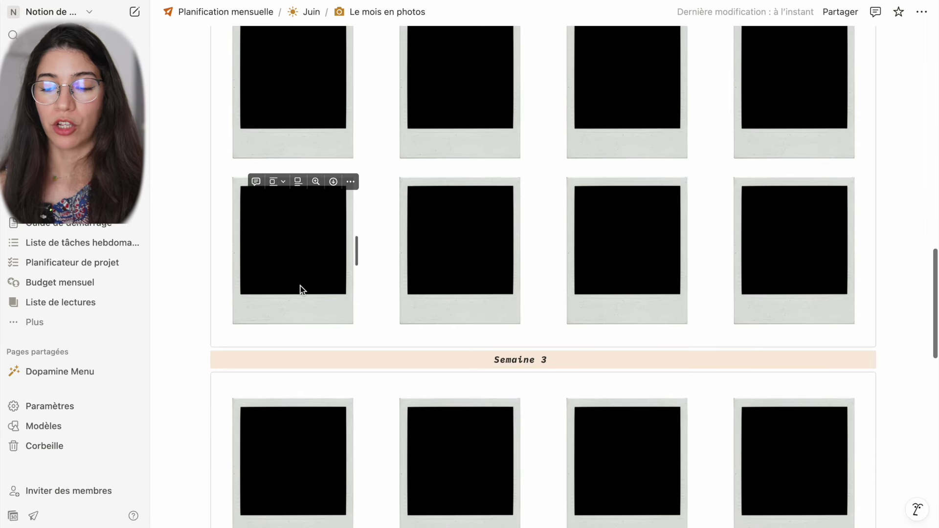
{"action": "scroll", "coordinate": [301, 286], "scroll_direction": "down", "scroll_amount": 7}
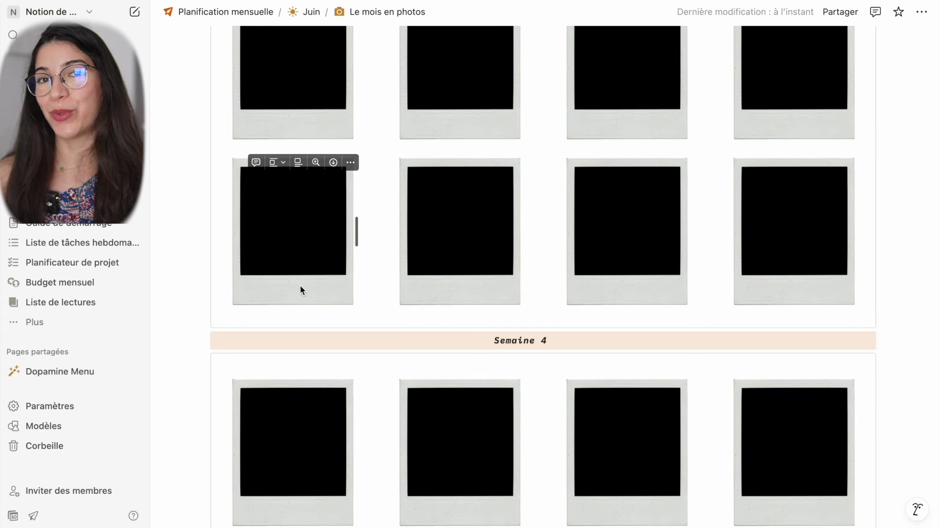
{"action": "left_click", "coordinate": [307, 12]}
{"action": "scroll", "coordinate": [428, 259], "scroll_direction": "up", "scroll_amount": 20}
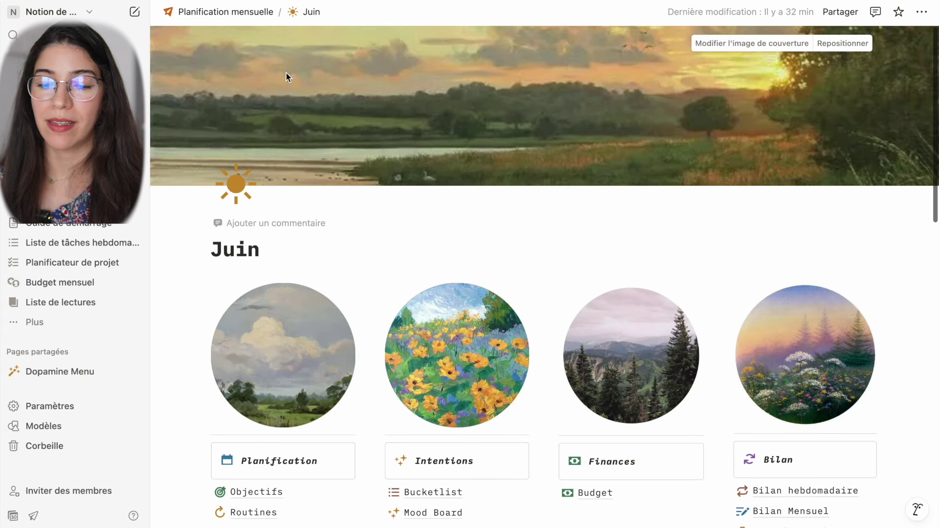
{"action": "left_click", "coordinate": [234, 11]}
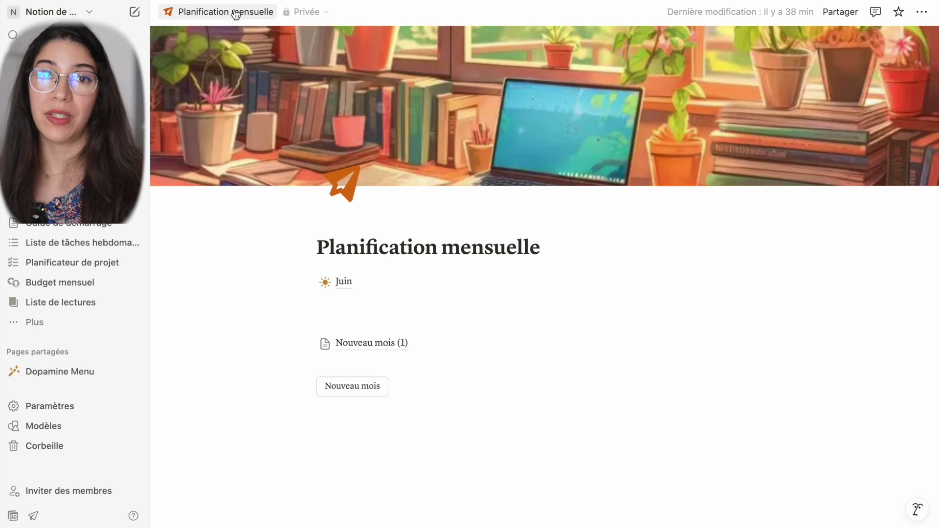
Start a new month from Planification mensuelle and rename the Nouveau mois (1) page as Juillet
{"action": "left_click", "coordinate": [343, 387]}
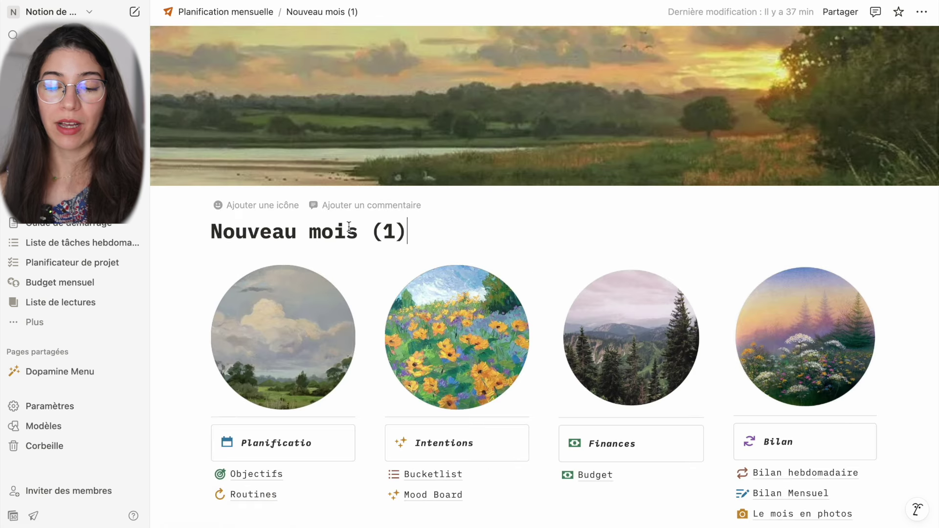
{"action": "triple_click", "coordinate": [349, 226]}
{"action": "type", "text": "Jui"}
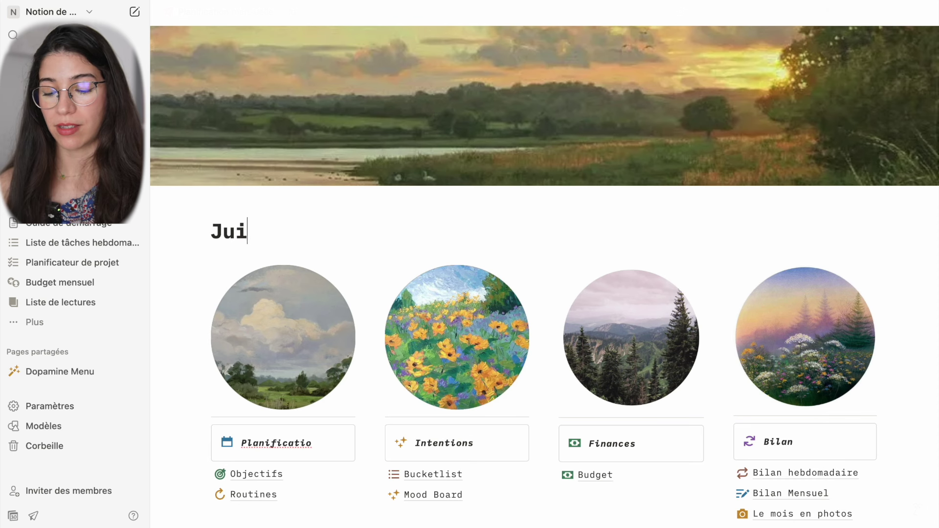
{"action": "type", "text": "llet"}
Start replacing the cat image beside the Agenda on the Juillet page, choosing to embed an image link
{"action": "scroll", "coordinate": [545, 273], "scroll_direction": "down", "scroll_amount": 8}
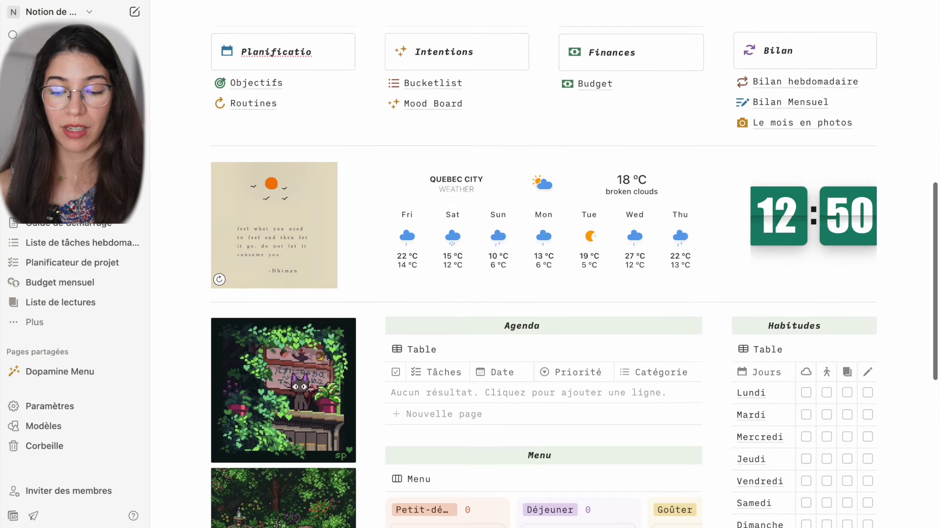
{"action": "scroll", "coordinate": [544, 274], "scroll_direction": "up", "scroll_amount": 1}
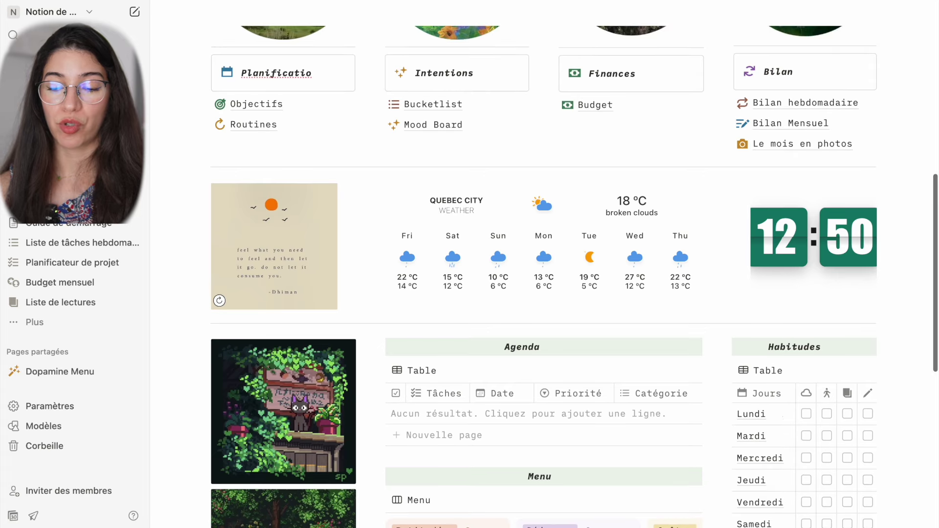
{"action": "scroll", "coordinate": [190, 228], "scroll_direction": "down", "scroll_amount": 2}
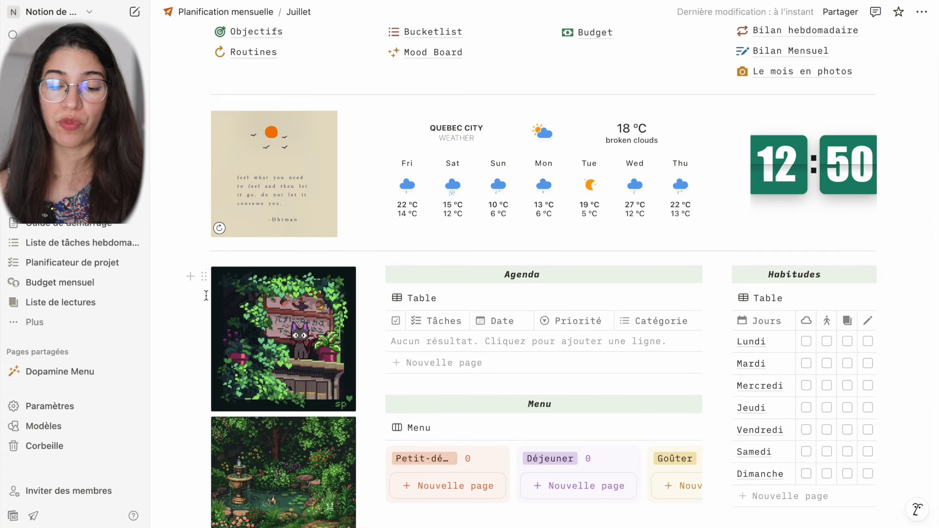
{"action": "left_click", "coordinate": [203, 278]}
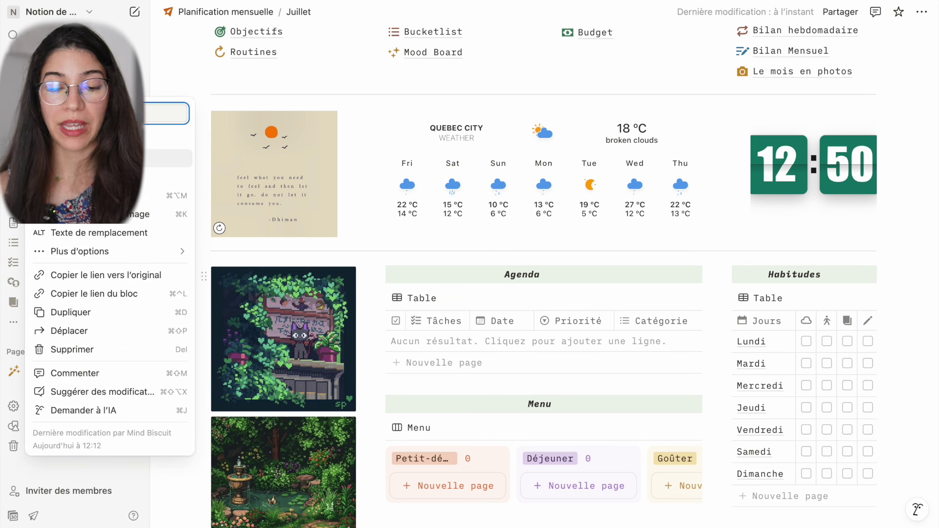
{"action": "left_click", "coordinate": [169, 158]}
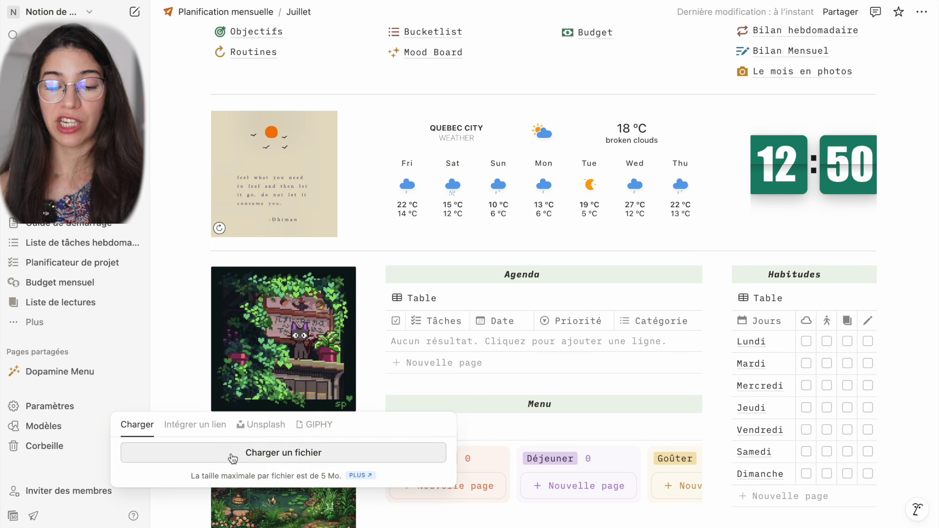
{"action": "left_click", "coordinate": [212, 426]}
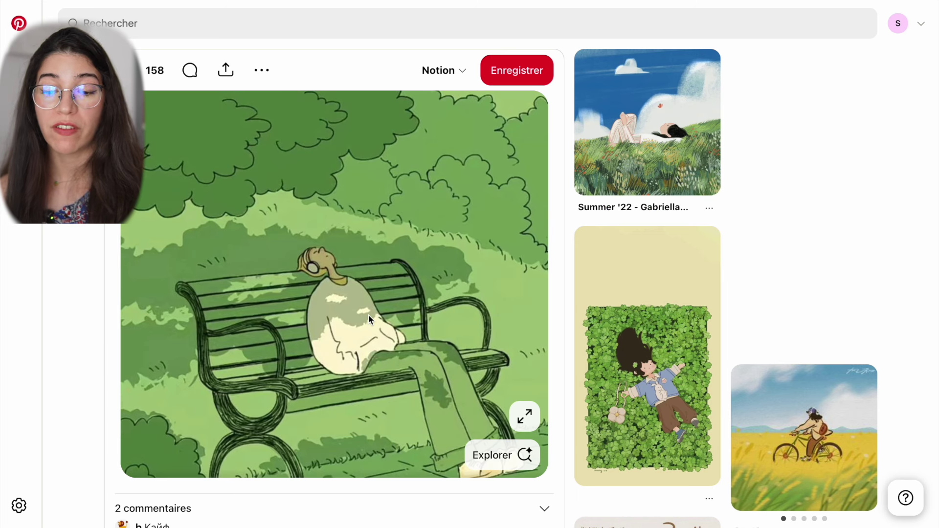
Copy the image address of the green park bench illustration on Pinterest and embed it in Notion as the replacement image
{"action": "right_click", "coordinate": [368, 214]}
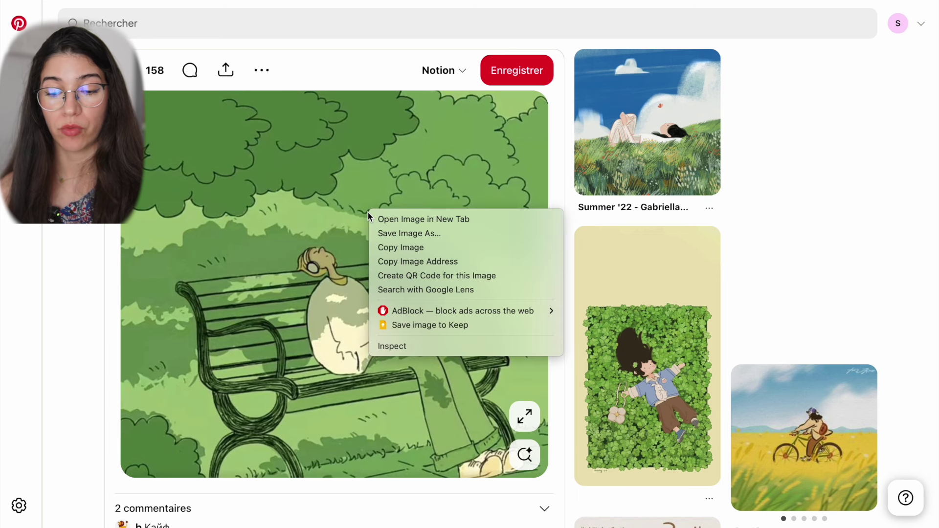
{"action": "left_click", "coordinate": [412, 261]}
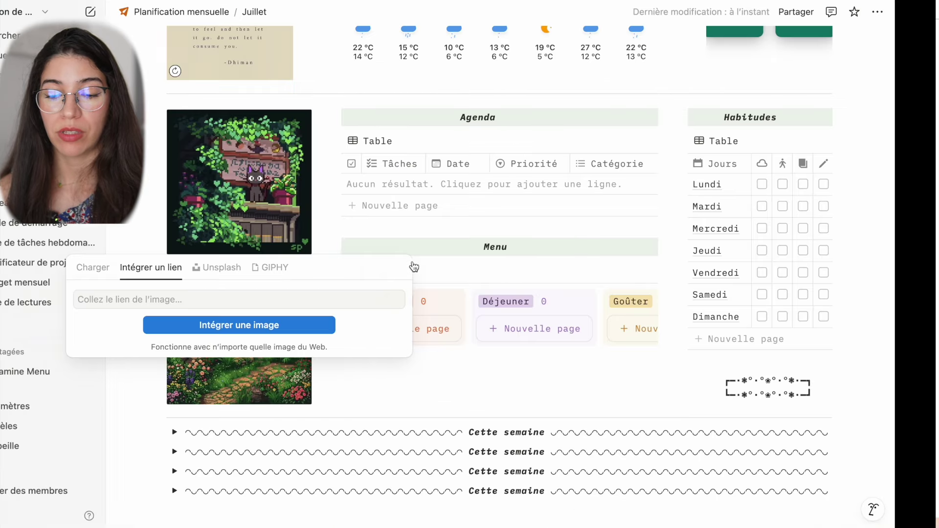
{"action": "left_click", "coordinate": [179, 296]}
{"action": "key", "text": "super+v"}
{"action": "left_click", "coordinate": [268, 320]}
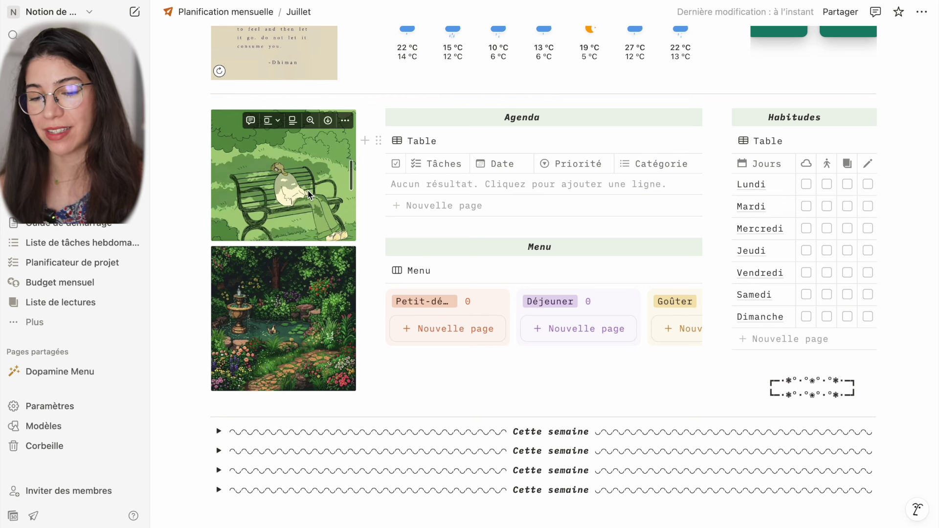
Look at the gallery, Unsplash and link options for the Juillet cover image, leaving the cover as it is
{"action": "scroll", "coordinate": [308, 194], "scroll_direction": "up", "scroll_amount": 10}
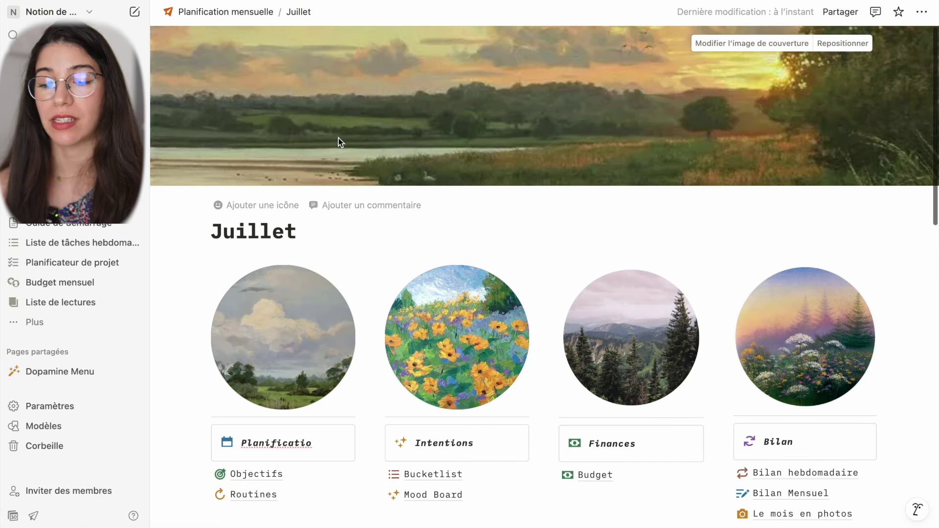
{"action": "left_click", "coordinate": [741, 45]}
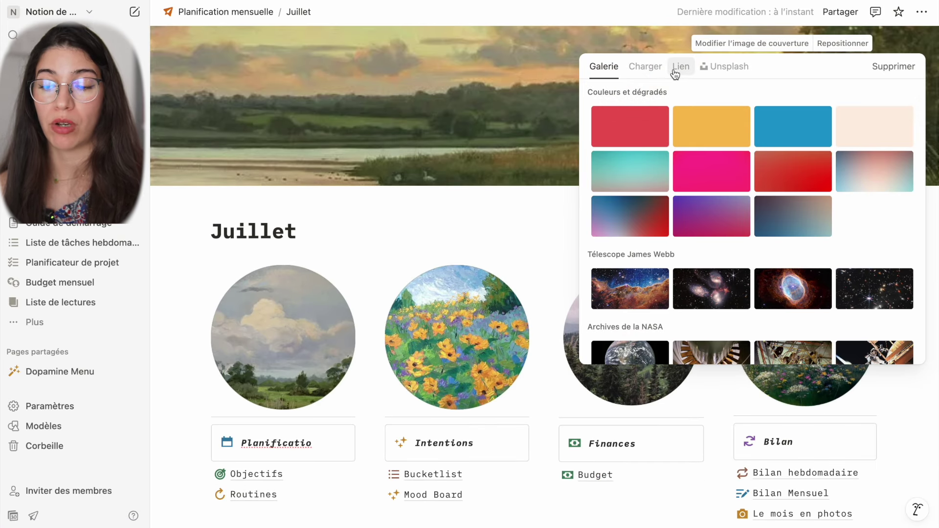
{"action": "left_click", "coordinate": [714, 69]}
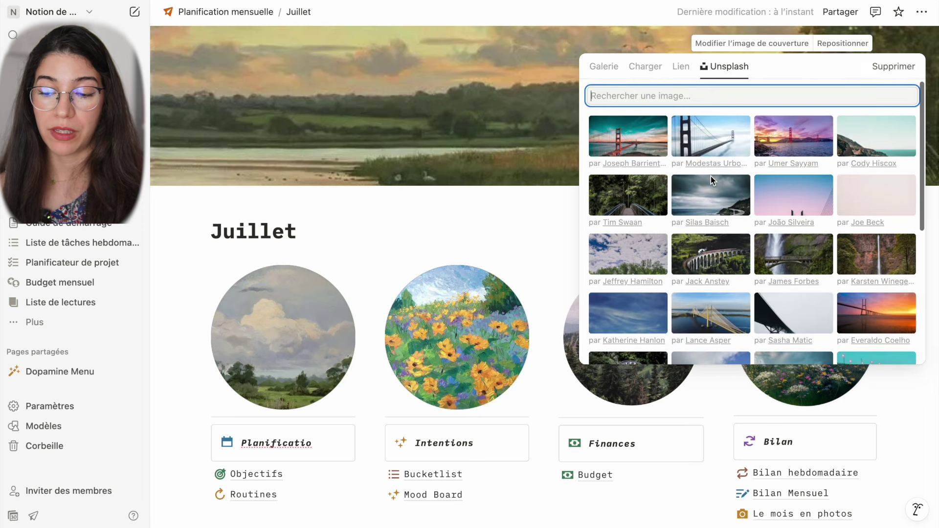
{"action": "left_click", "coordinate": [683, 70]}
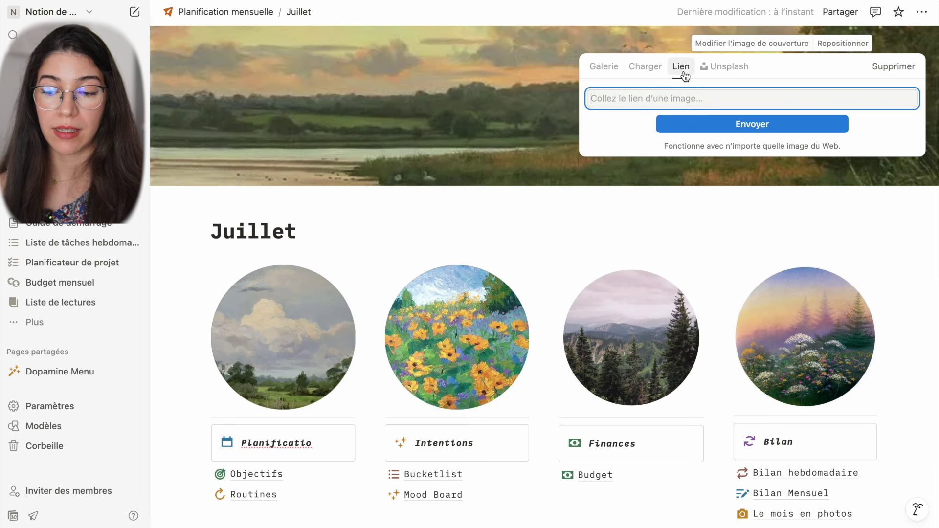
{"action": "left_click", "coordinate": [403, 219]}
Add an icon to the Juillet page and set it to the strawberry in the dark default color
{"action": "left_click", "coordinate": [247, 204]}
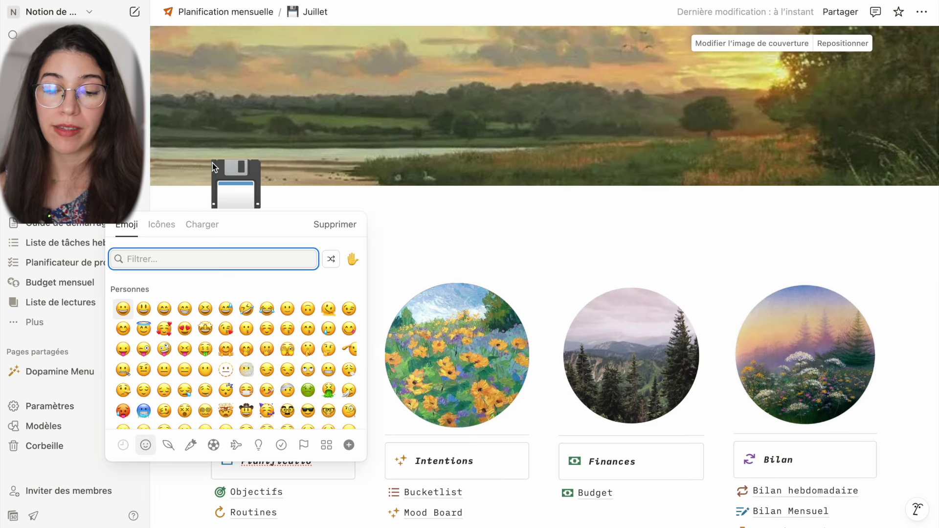
{"action": "left_click", "coordinate": [163, 226]}
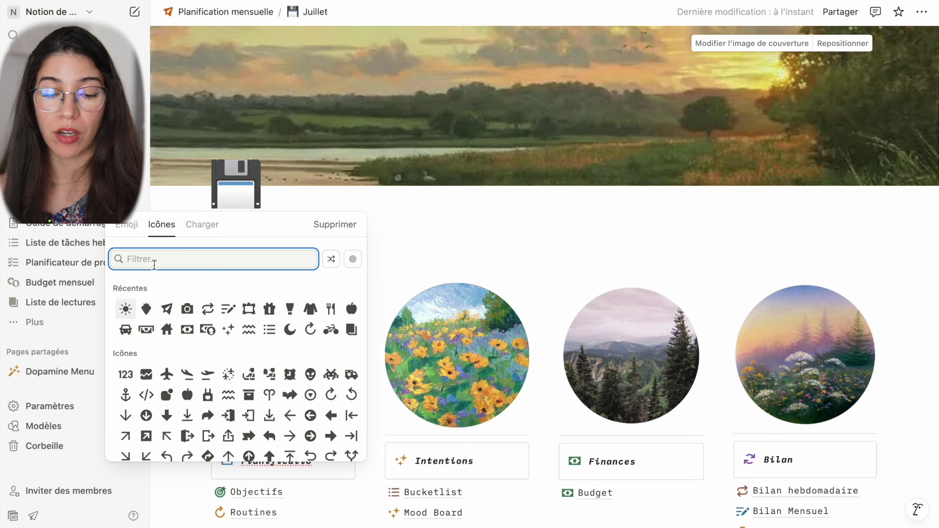
{"action": "mouse_move", "coordinate": [148, 308]}
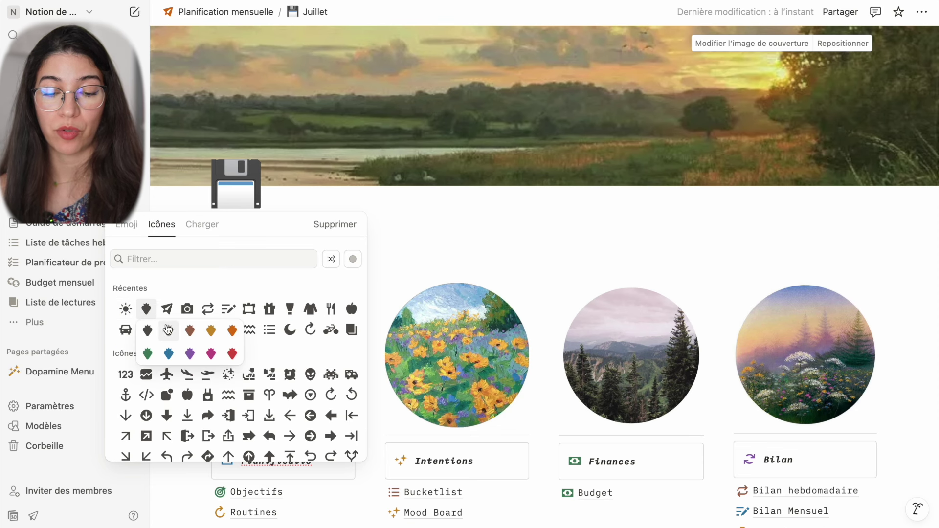
{"action": "left_click", "coordinate": [148, 331]}
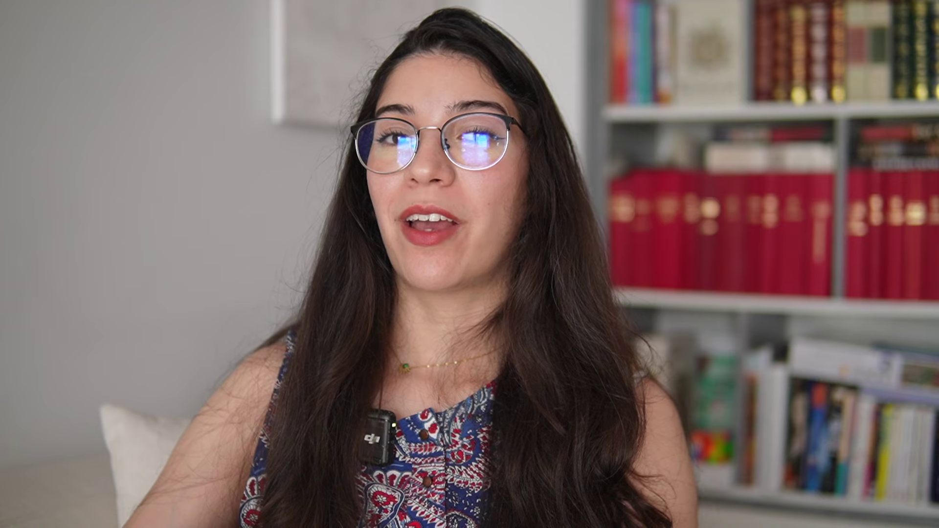